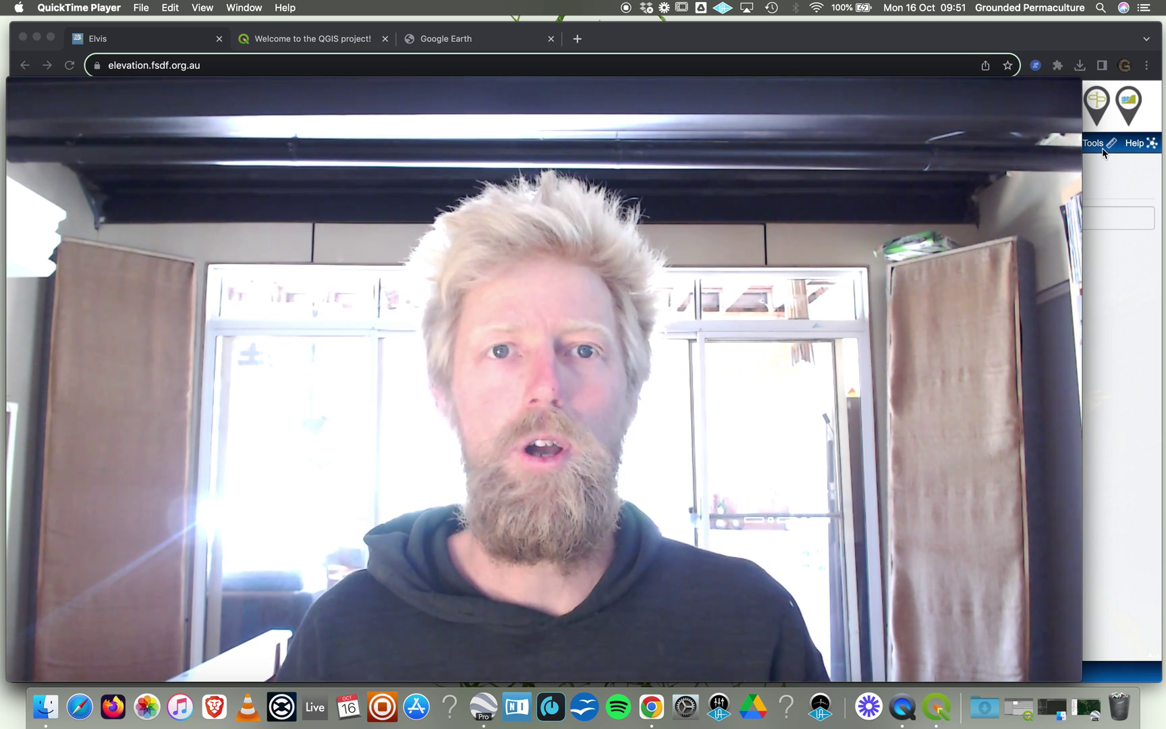
Shrink the QuickTime webcam window into the bottom-left corner to reveal the Elvis map page.
{"action": "mouse_move", "coordinate": [1068, 161]}
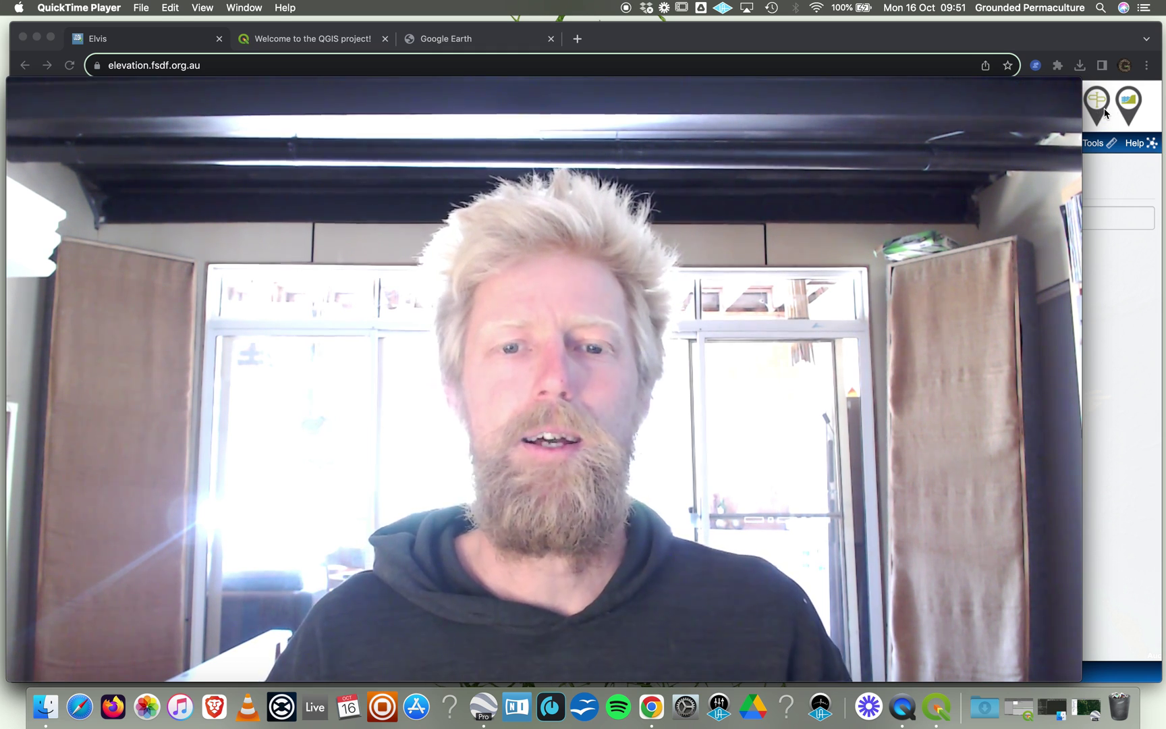
{"action": "mouse_move", "coordinate": [1037, 92]}
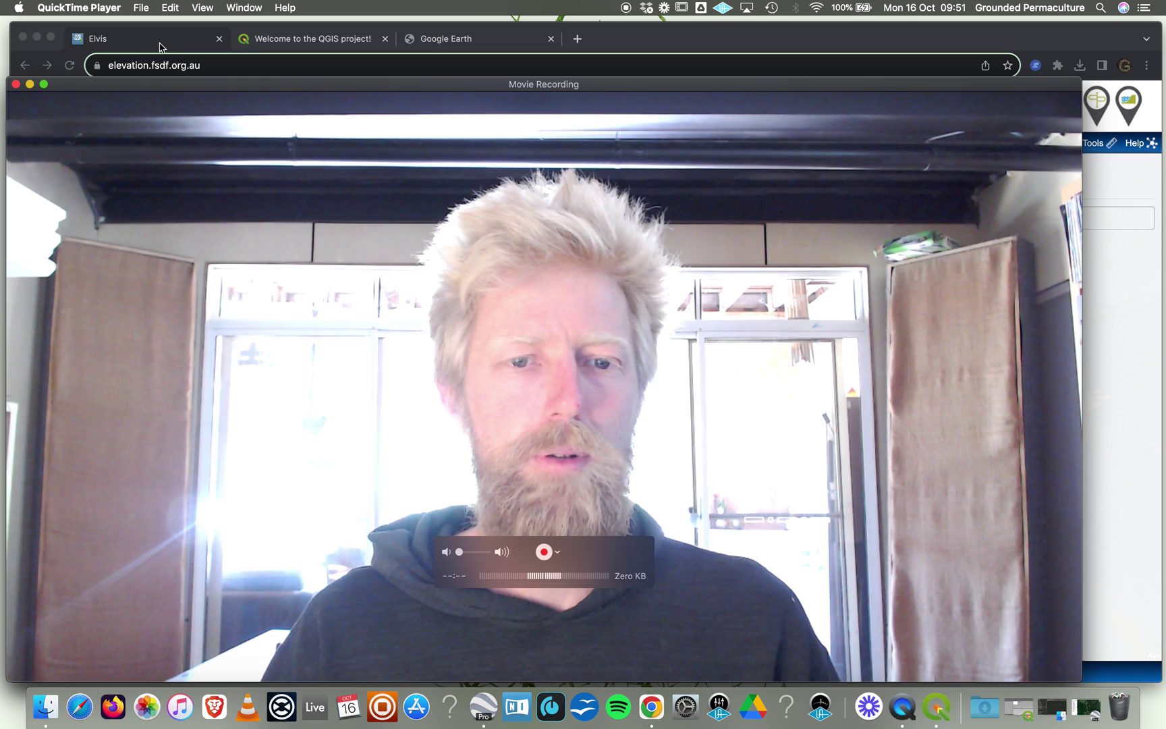
{"action": "left_click_drag", "start_coordinate": [1078, 90], "coordinate": [279, 361]}
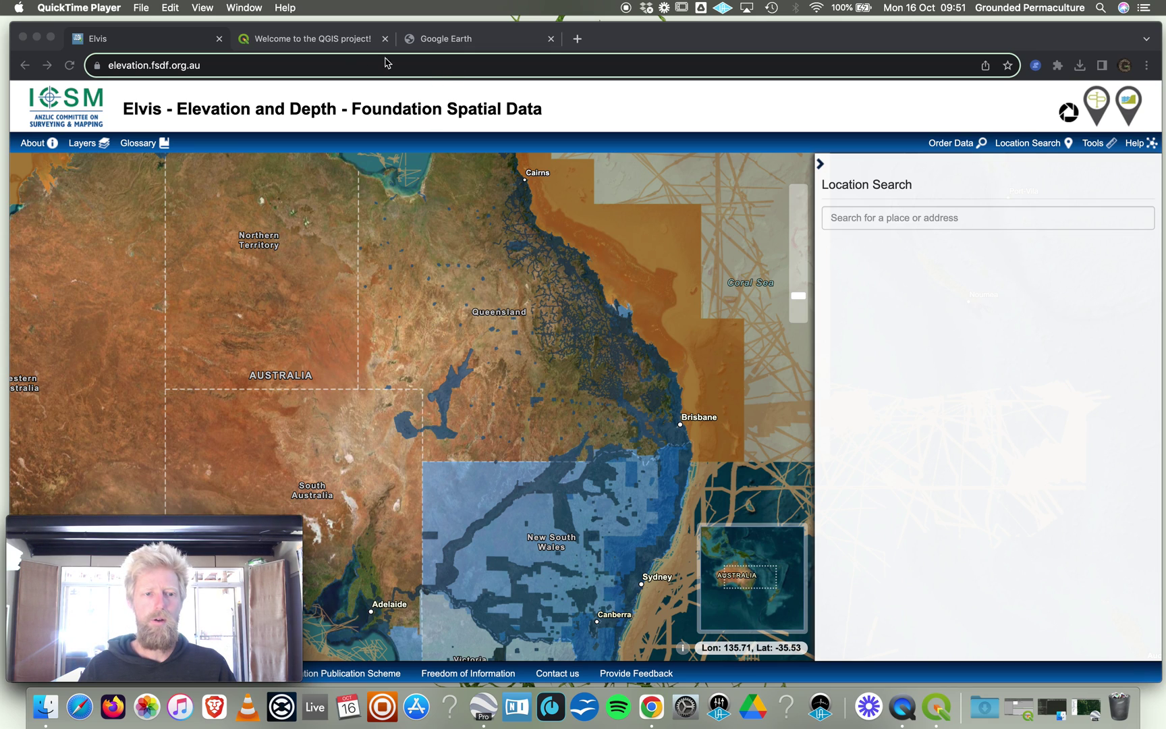
Set the QuickTime webcam window to Float on Top.
{"action": "left_click", "coordinate": [198, 45]}
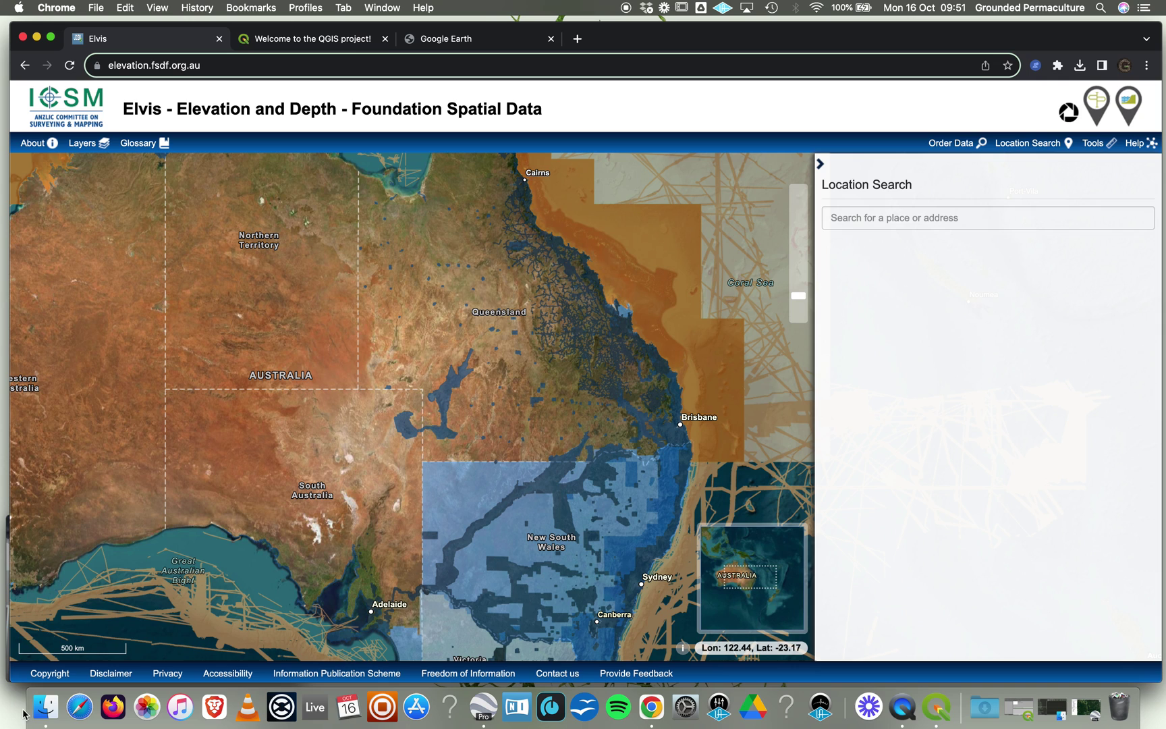
{"action": "left_click", "coordinate": [7, 678]}
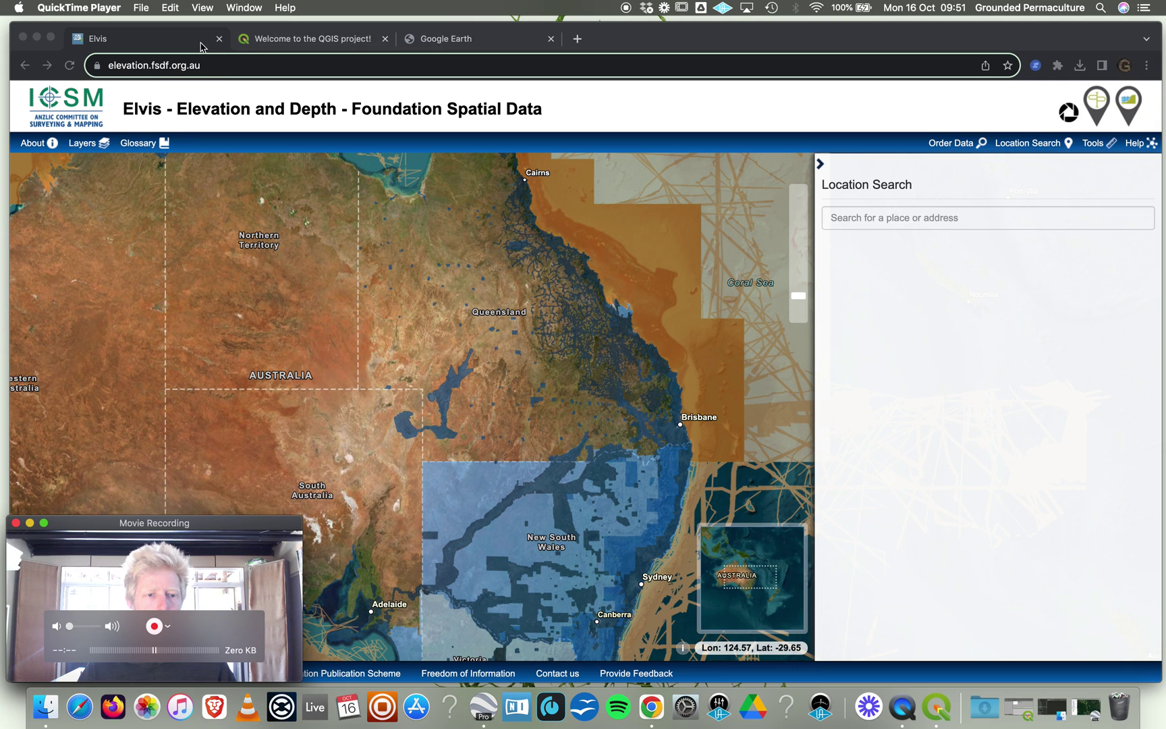
{"action": "left_click", "coordinate": [203, 7]}
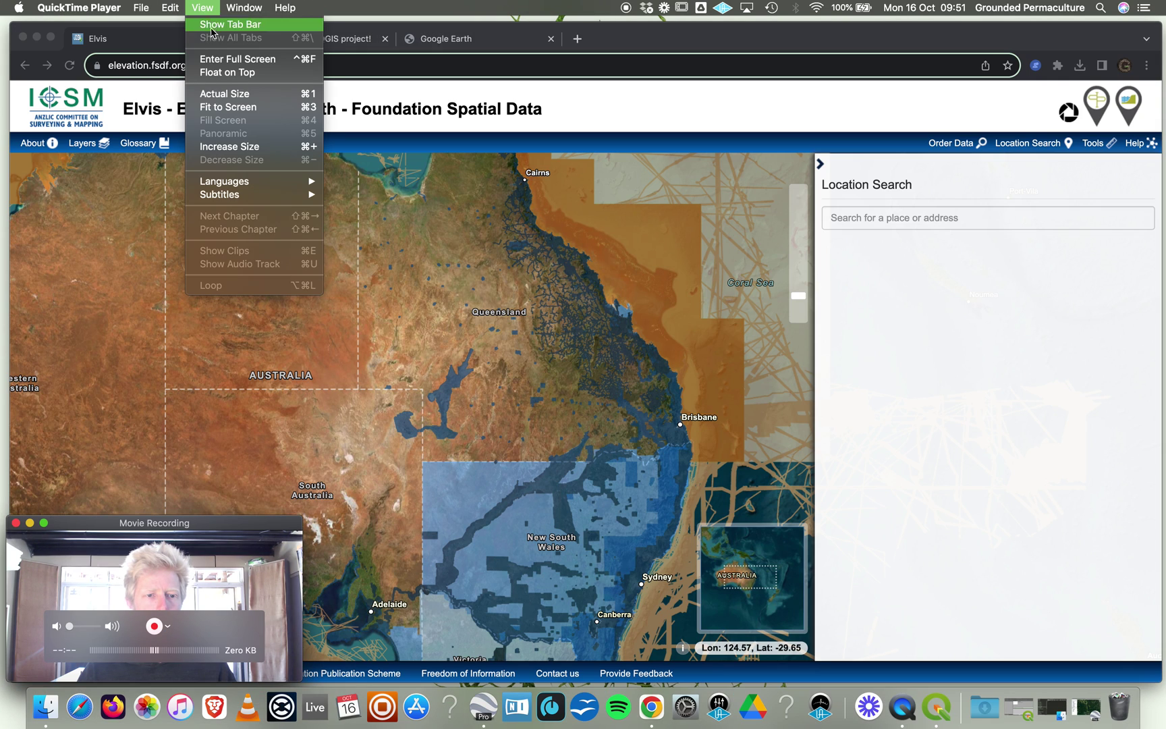
{"action": "left_click", "coordinate": [216, 71]}
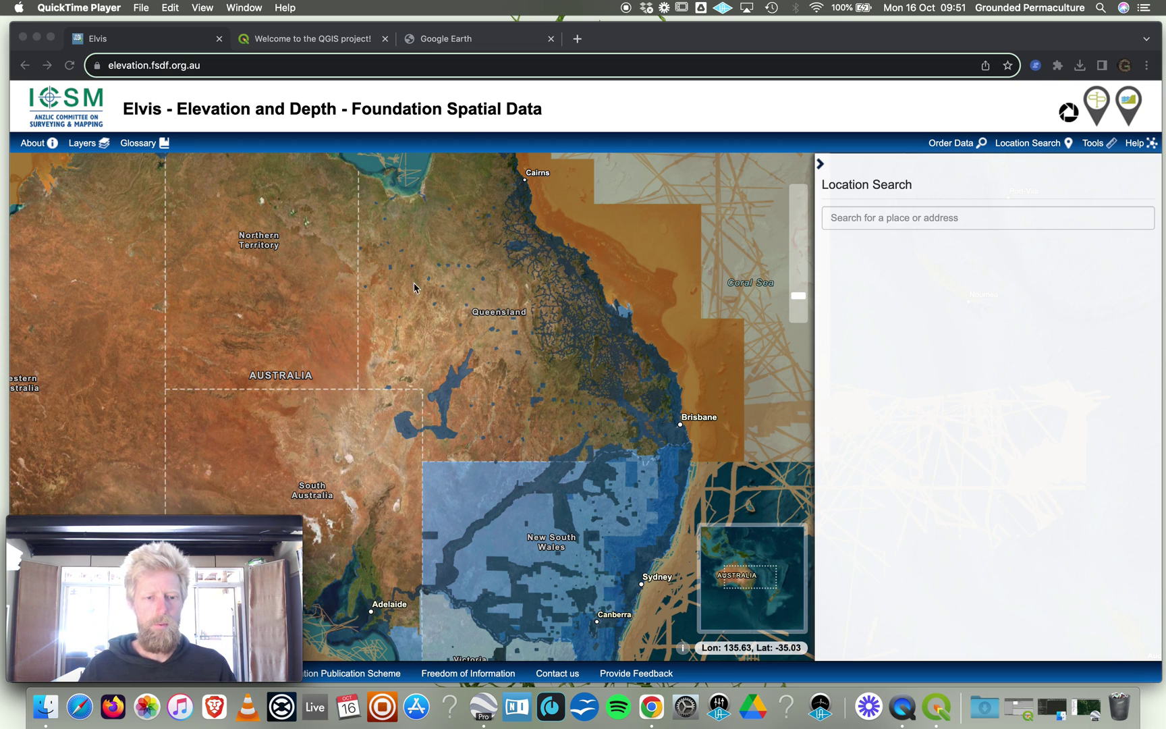
Search Elvis's Location Search for 'natural bridge'.
{"action": "left_click", "coordinate": [526, 101]}
{"action": "left_click", "coordinate": [306, 67]}
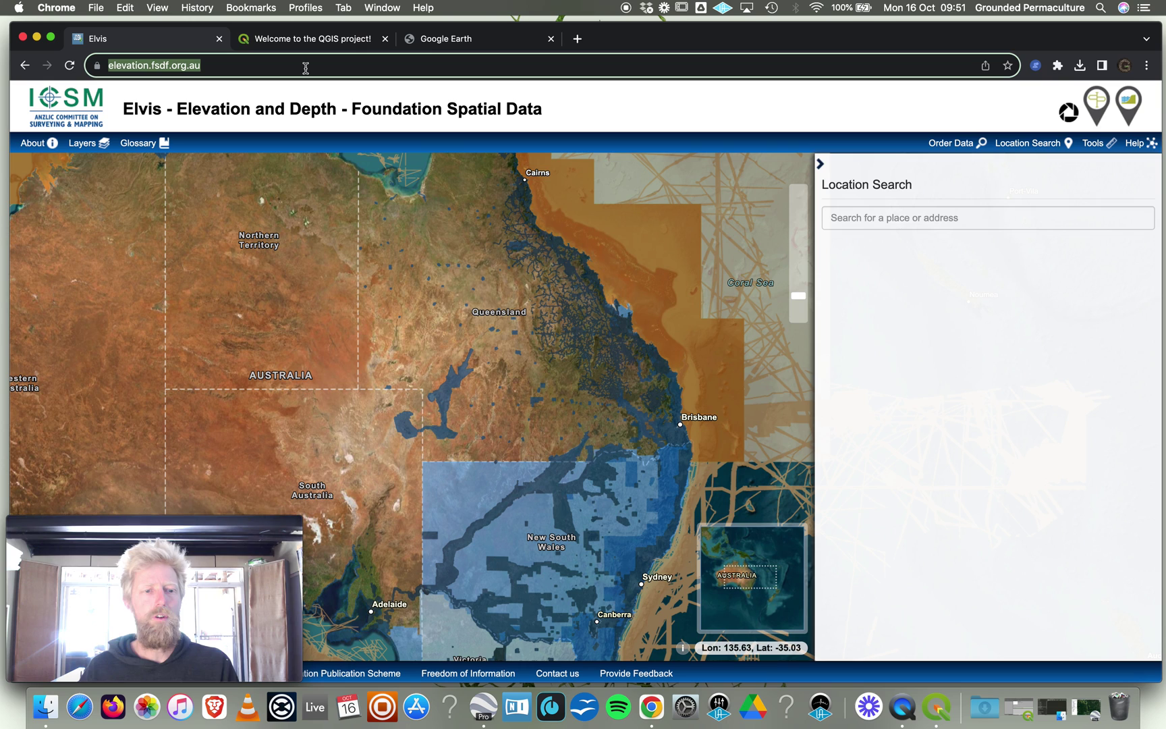
{"action": "left_click", "coordinate": [909, 227]}
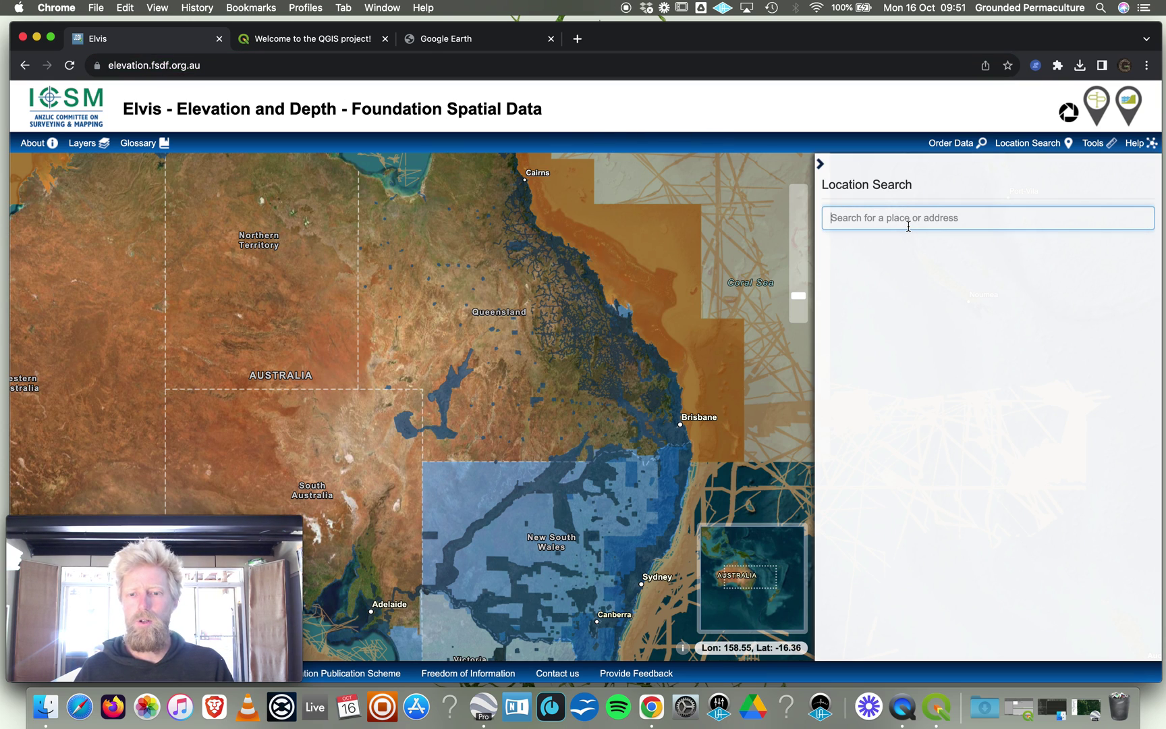
{"action": "type", "text": "natural bridge"}
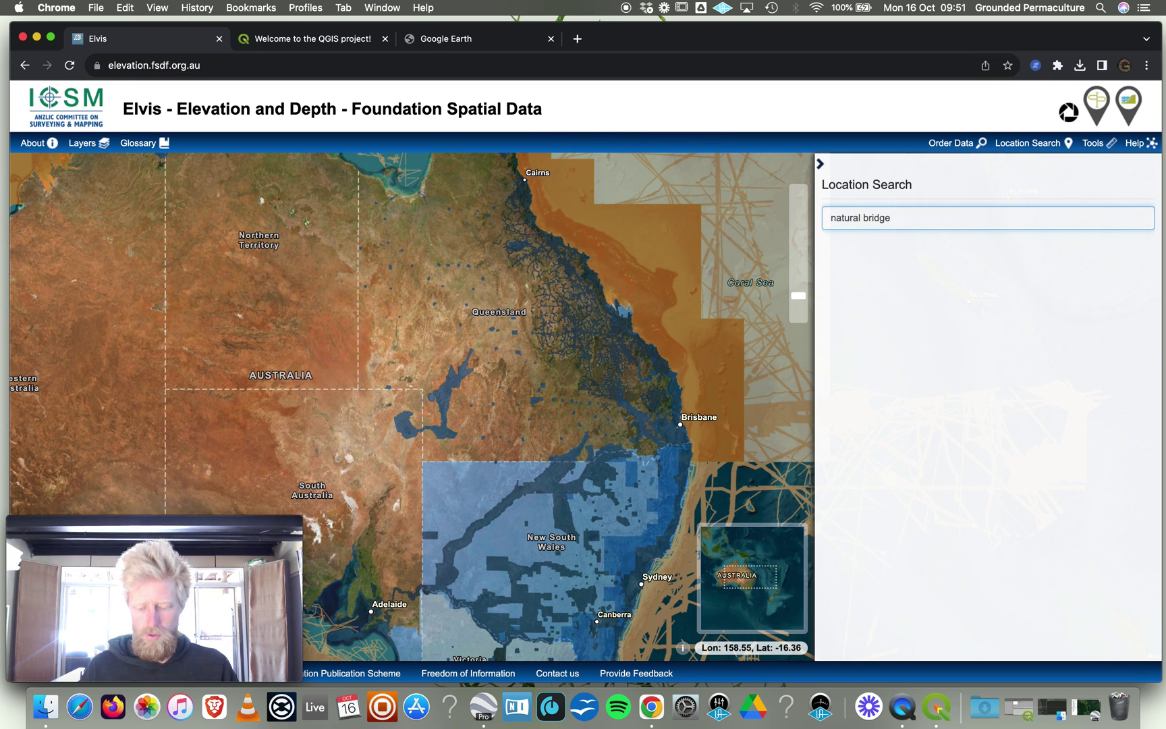
{"action": "key", "text": "Return"}
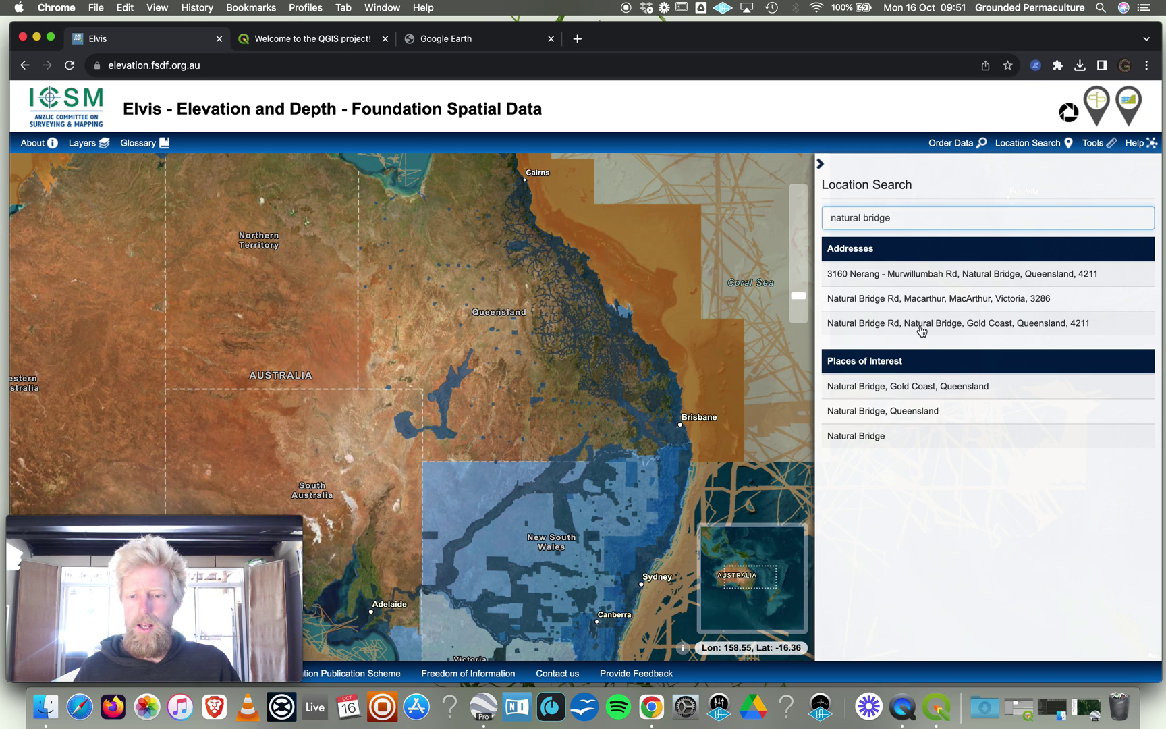
Fly the map to the Natural Bridge result and pan toward the Cave Creek area.
{"action": "left_click", "coordinate": [922, 328]}
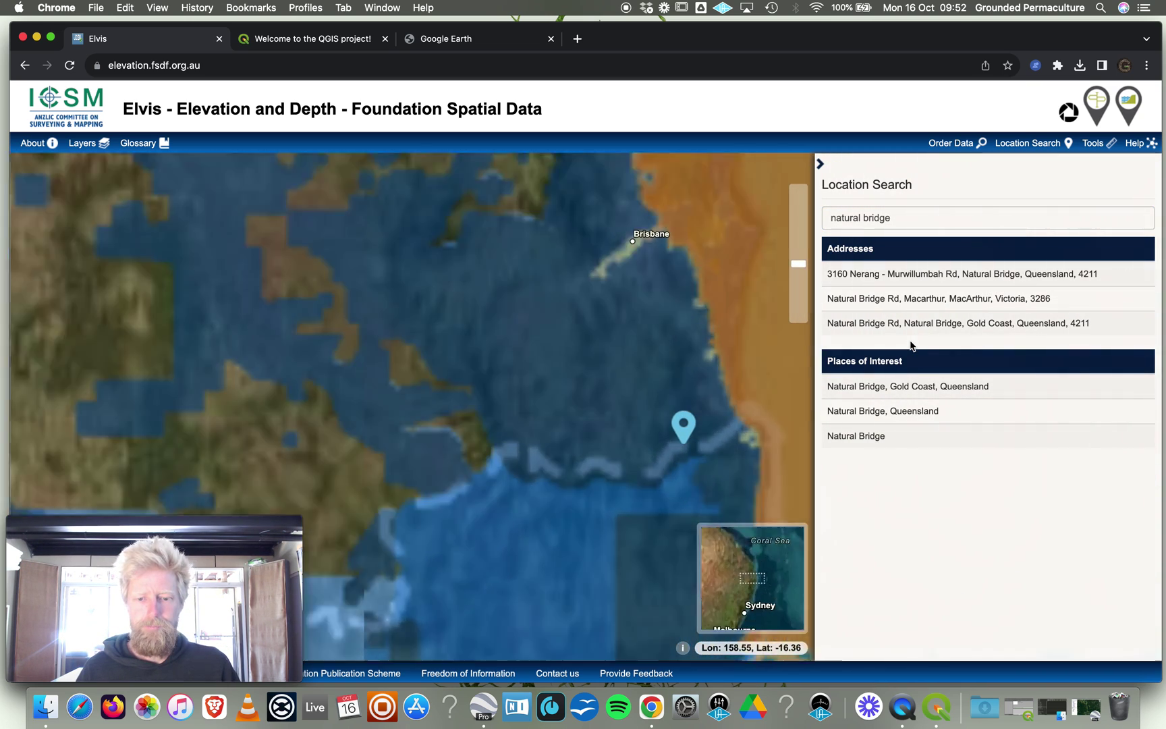
{"action": "mouse_move", "coordinate": [533, 317]}
{"action": "left_mouse_down"}
{"action": "mouse_move", "coordinate": [637, 479]}
{"action": "mouse_move", "coordinate": [614, 517]}
{"action": "left_mouse_up"}
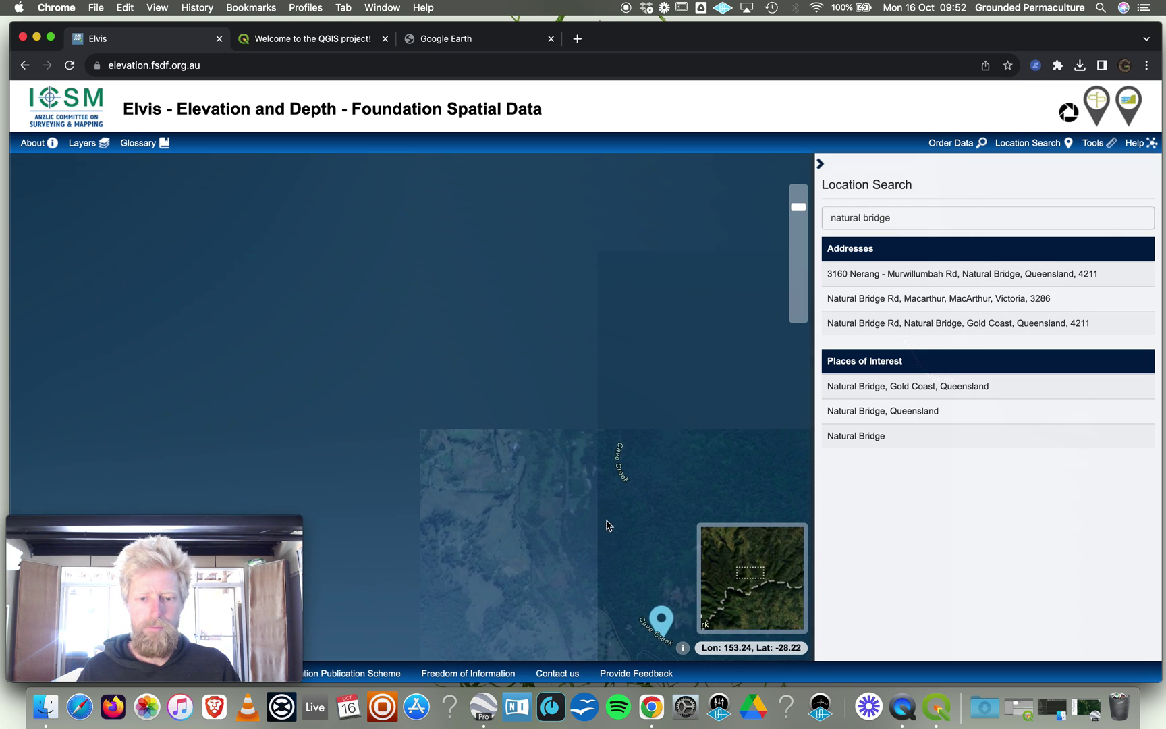
{"action": "left_click_drag", "start_coordinate": [573, 410], "coordinate": [537, 423]}
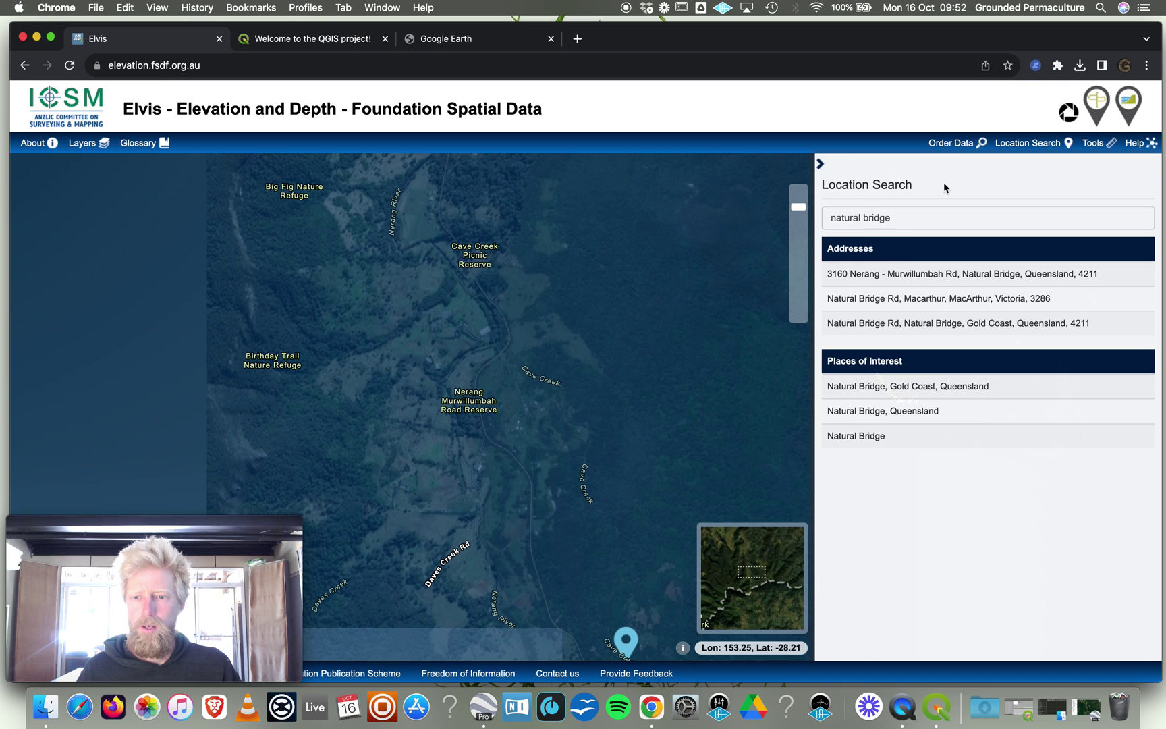
Draw an Order Data box over the Nerang Murwillumbah Road Reserve area and search it.
{"action": "left_click", "coordinate": [952, 145]}
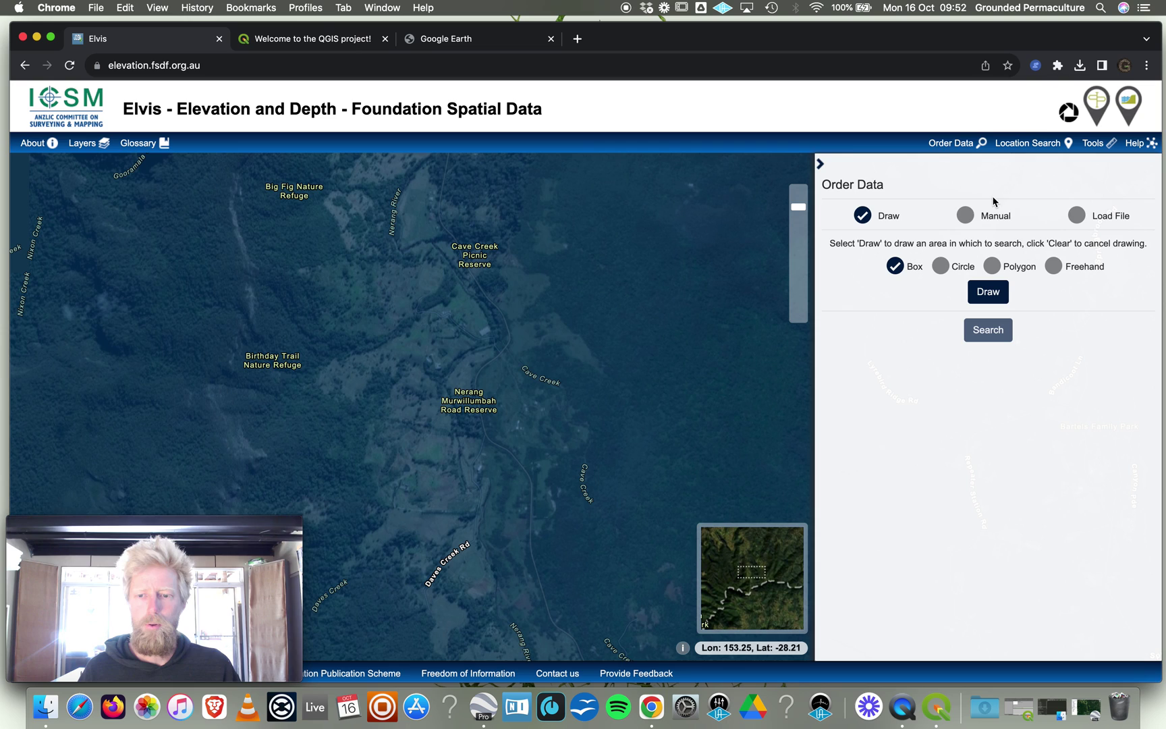
{"action": "left_click", "coordinate": [990, 293]}
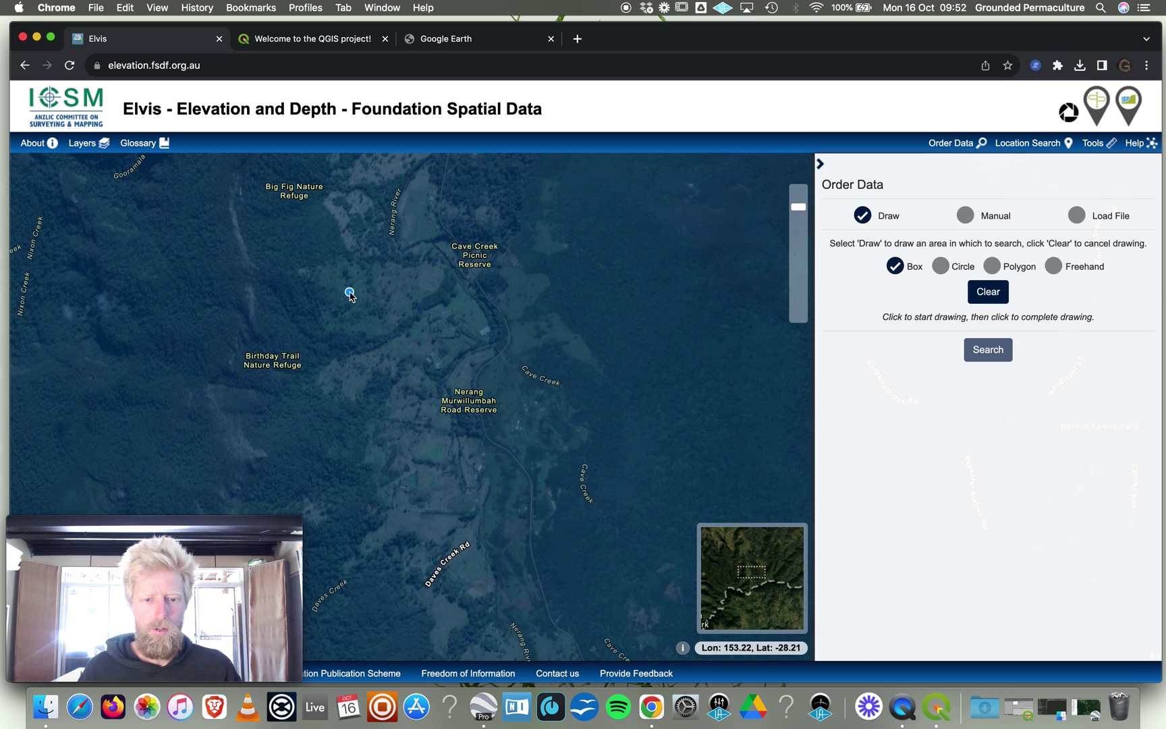
{"action": "left_click", "coordinate": [347, 295]}
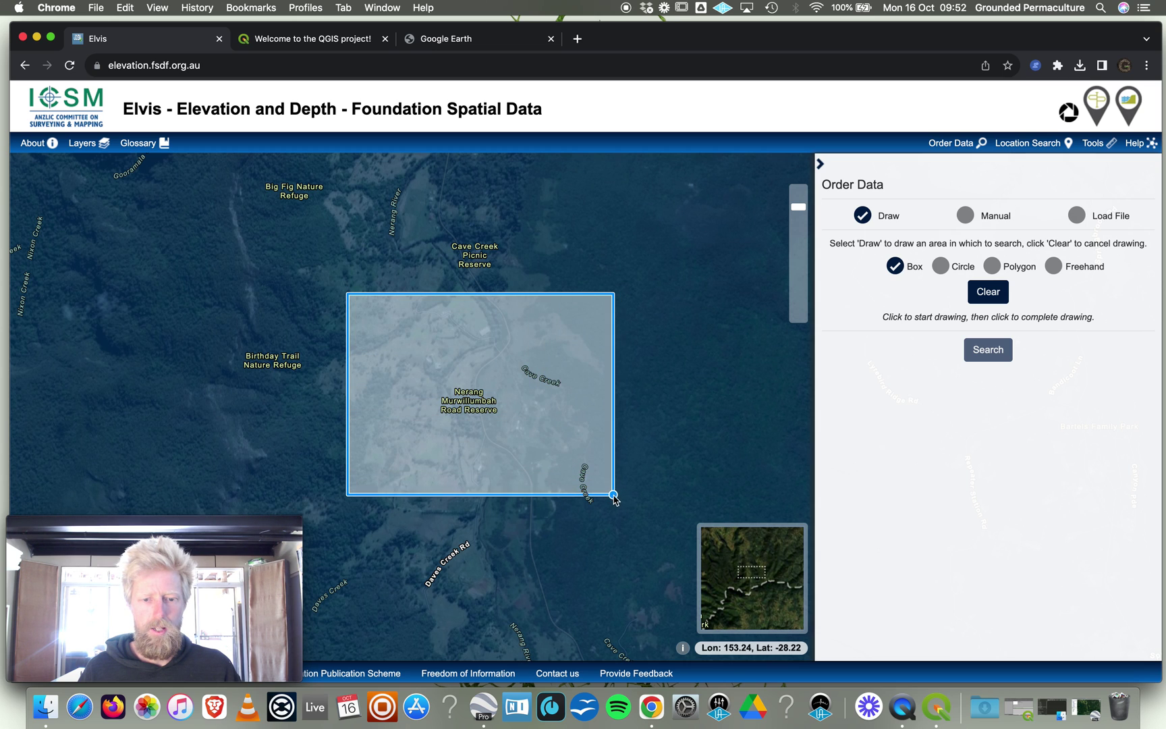
{"action": "left_click", "coordinate": [630, 508]}
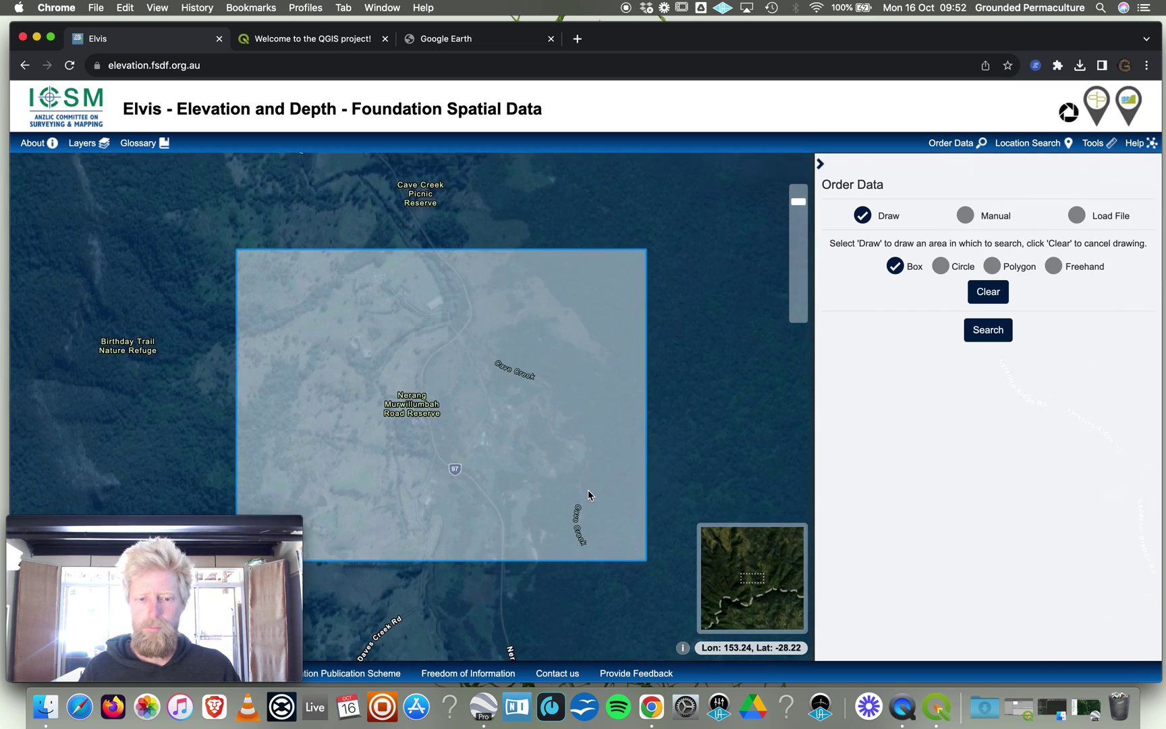
{"action": "left_click", "coordinate": [986, 330]}
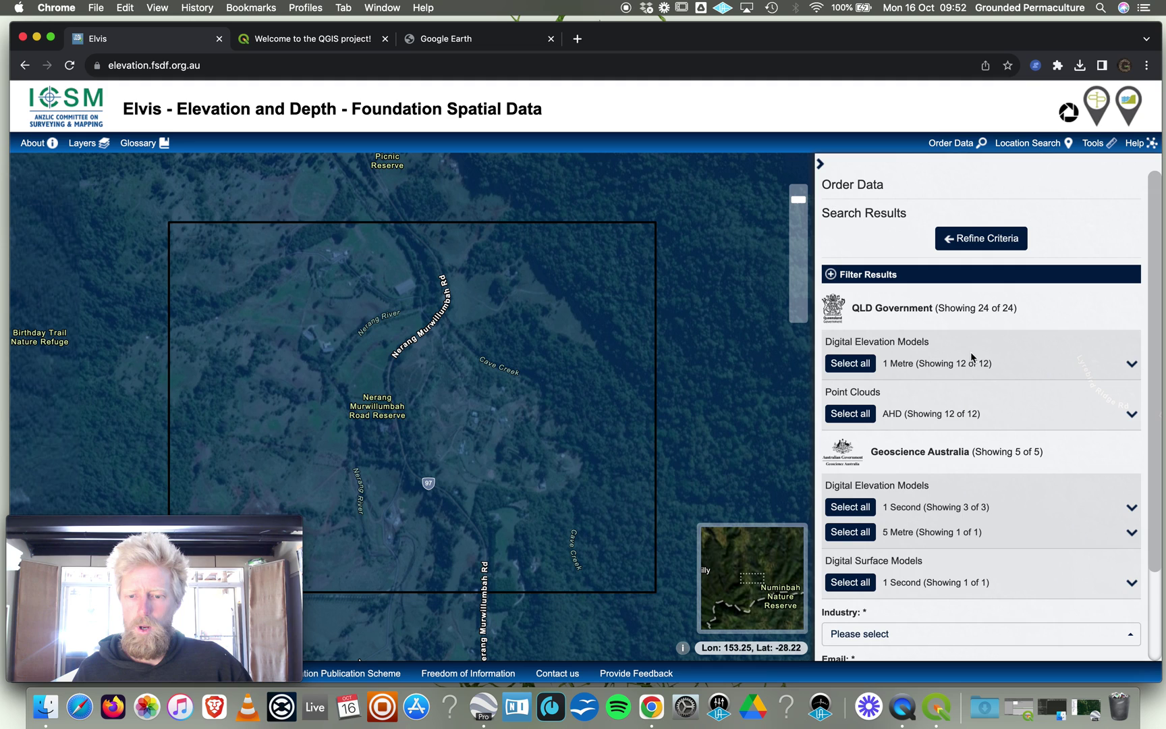
{"action": "scroll", "coordinate": [933, 472], "scroll_direction": "down", "scroll_amount": 3}
{"action": "scroll", "coordinate": [932, 459], "scroll_direction": "up", "scroll_amount": 3}
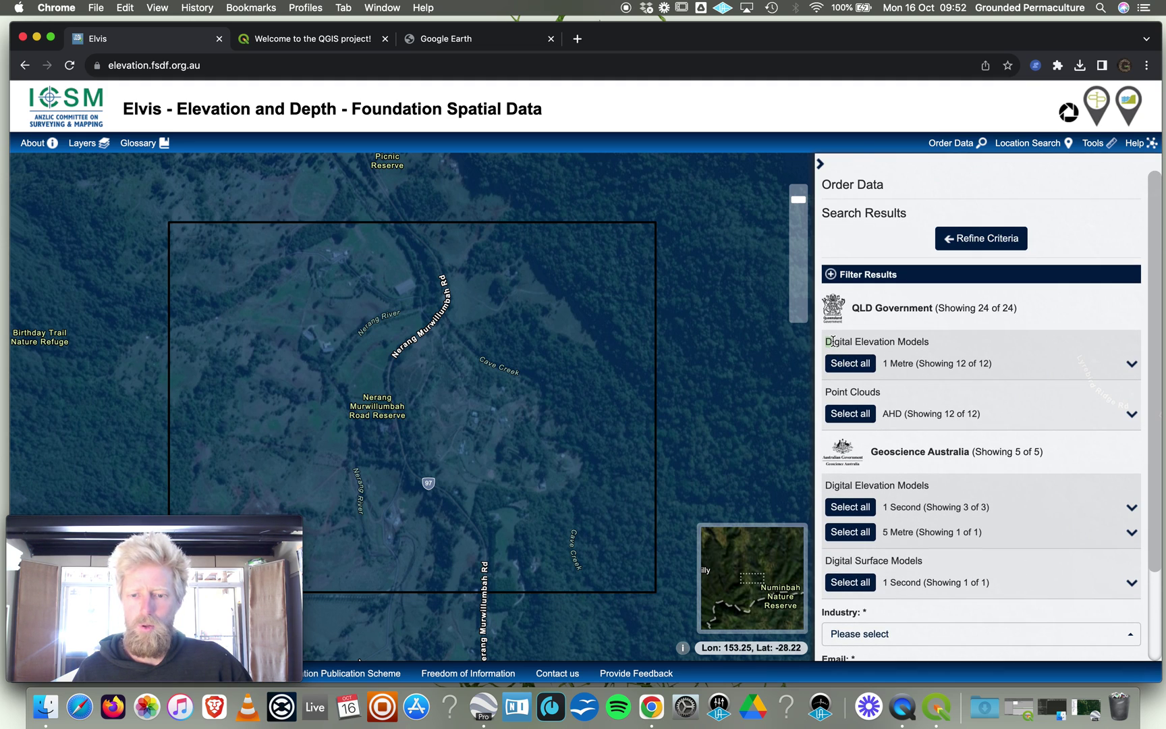
{"action": "left_click_drag", "start_coordinate": [832, 340], "coordinate": [933, 346]}
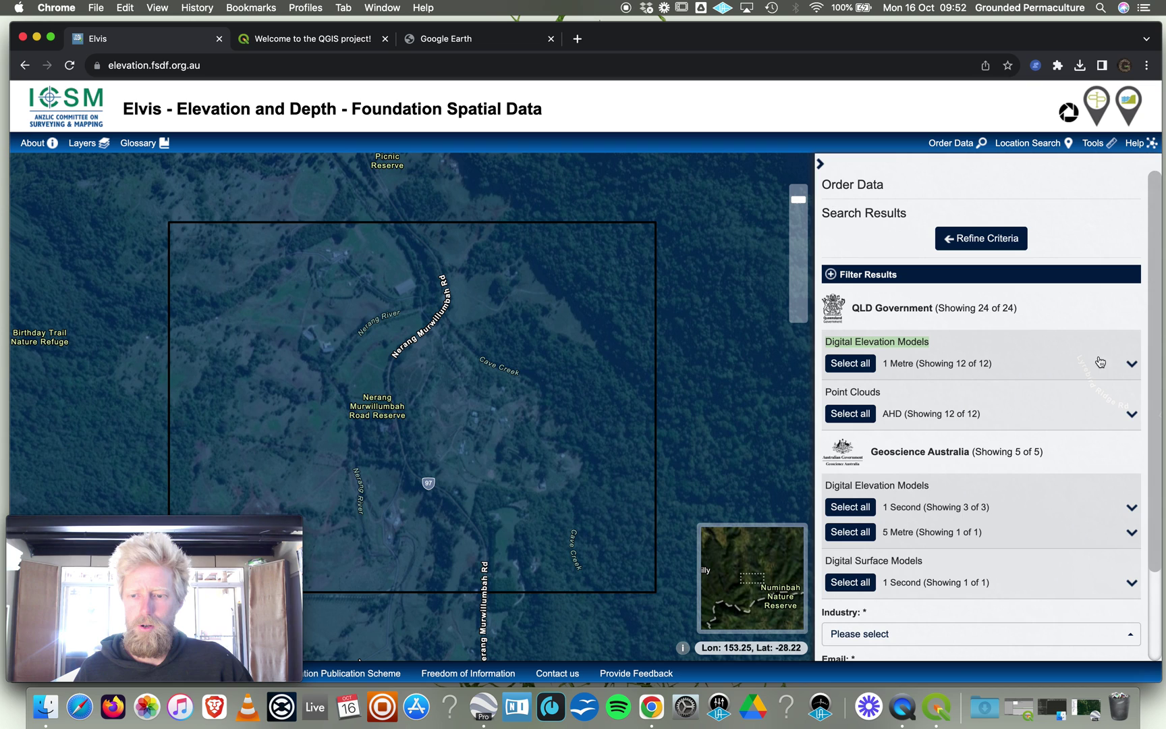
{"action": "left_click", "coordinate": [1131, 367]}
{"action": "scroll", "coordinate": [918, 366], "scroll_direction": "down", "scroll_amount": 2}
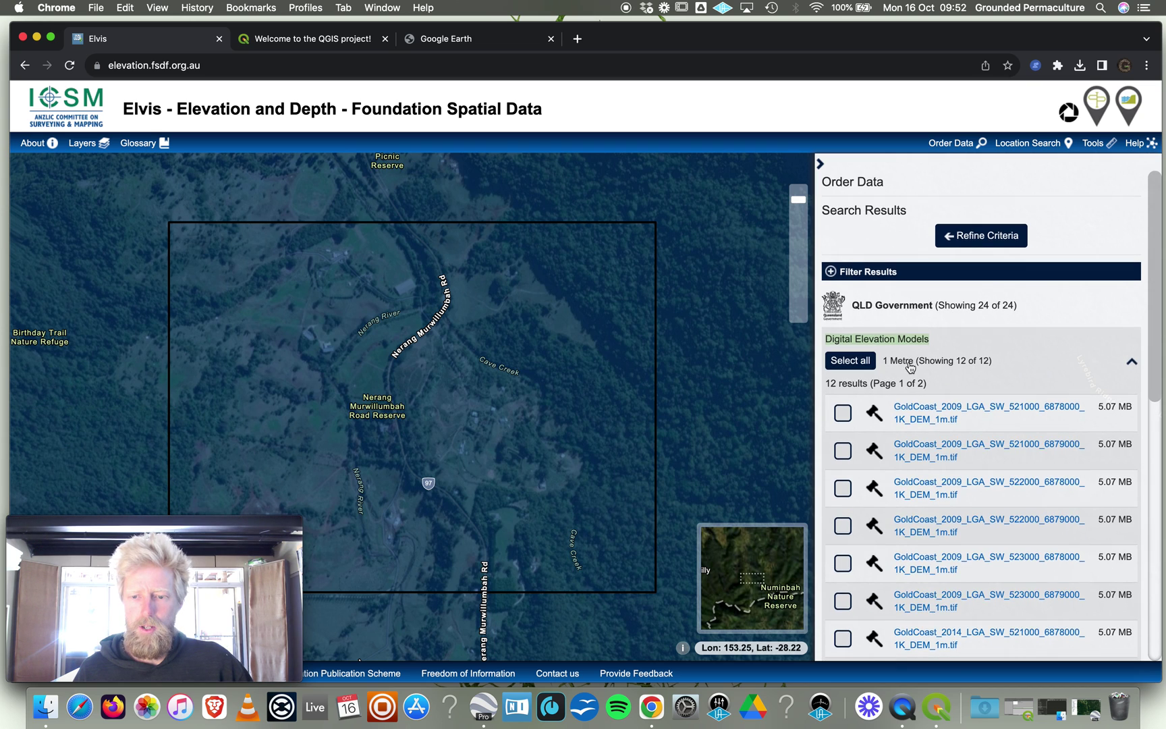
{"action": "scroll", "coordinate": [917, 367], "scroll_direction": "down", "scroll_amount": 3}
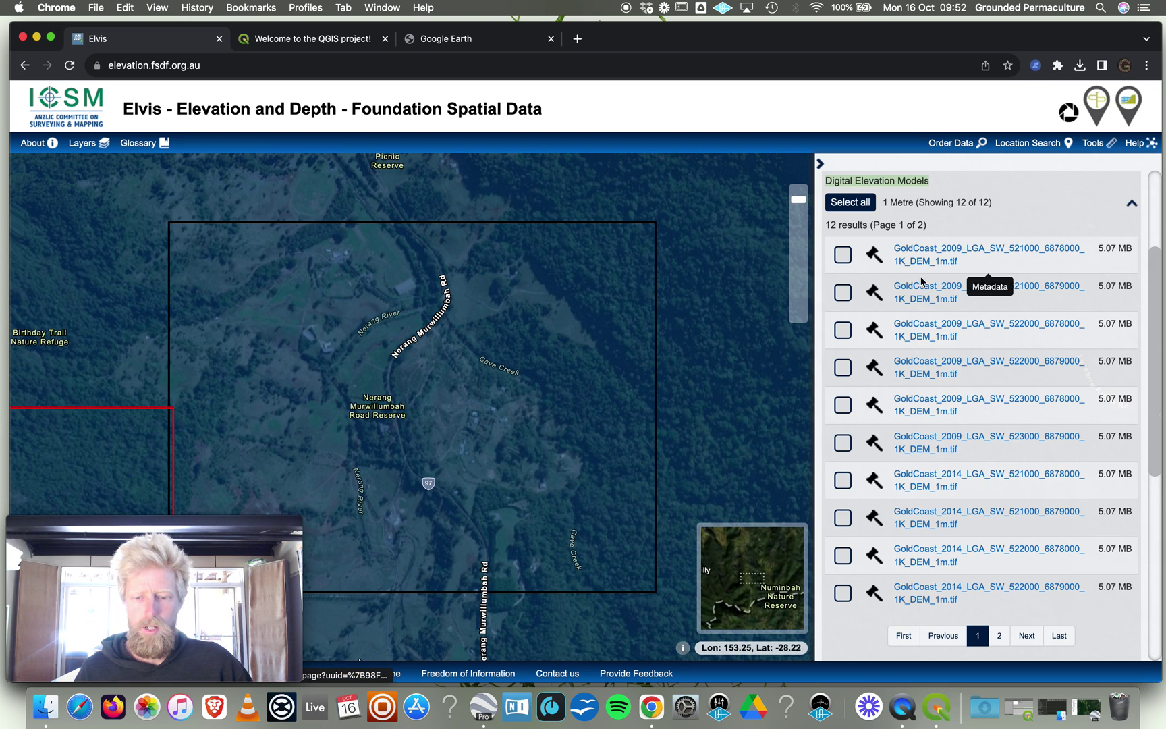
{"action": "scroll", "coordinate": [938, 445], "scroll_direction": "down", "scroll_amount": 1}
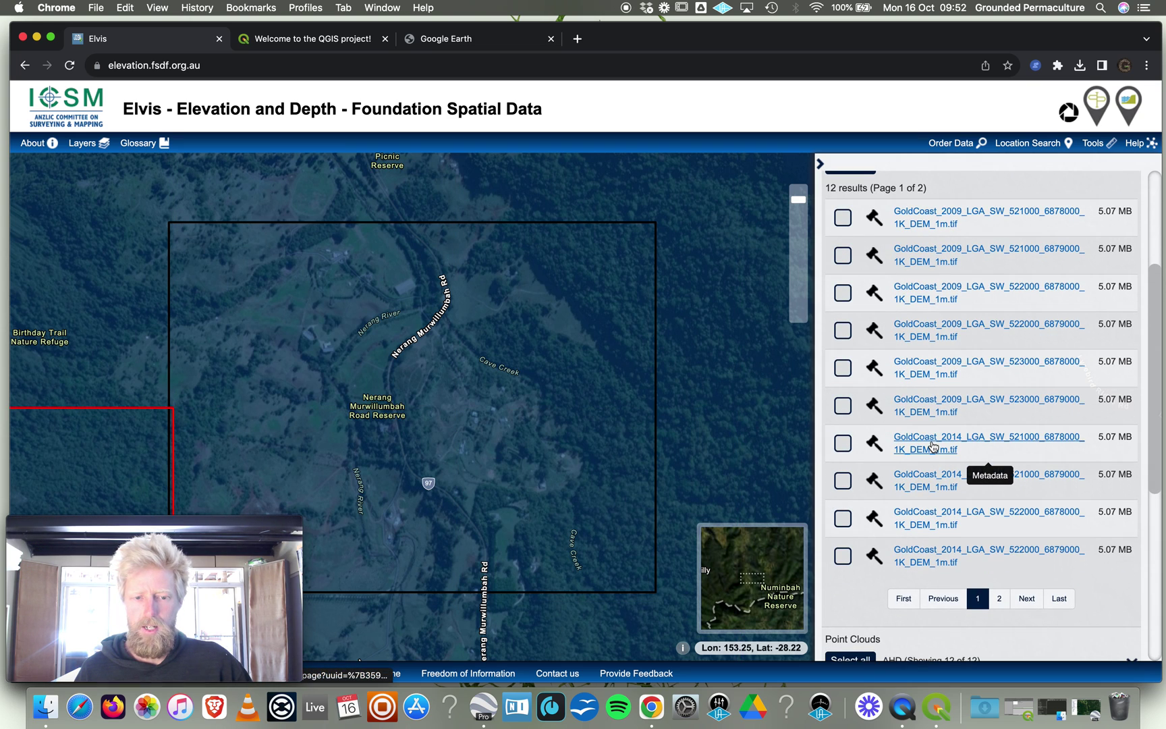
{"action": "scroll", "coordinate": [934, 445], "scroll_direction": "down", "scroll_amount": 1}
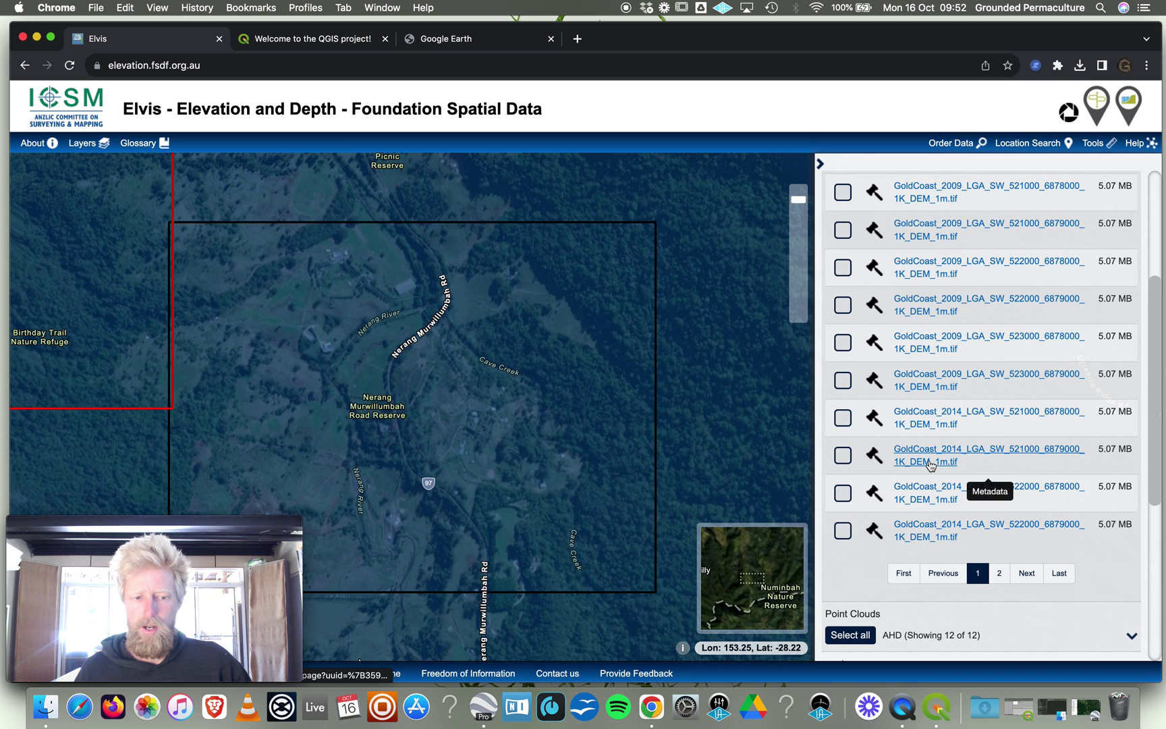
{"action": "scroll", "coordinate": [925, 464], "scroll_direction": "down", "scroll_amount": 1}
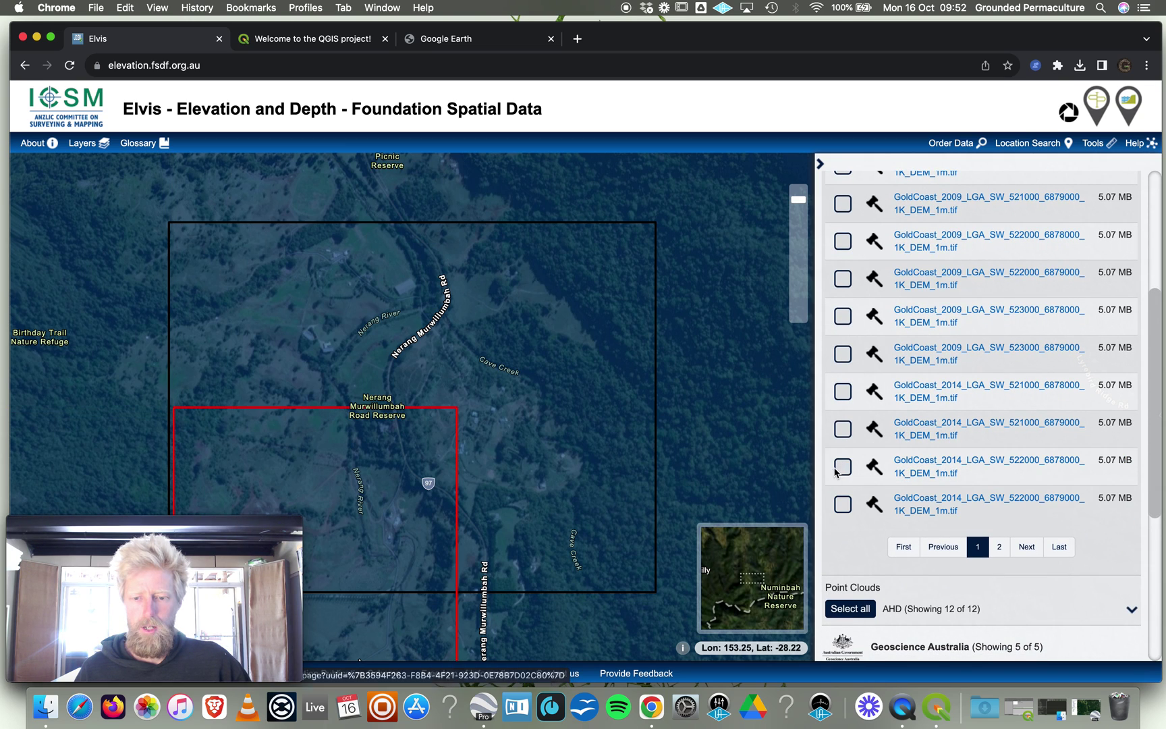
{"action": "left_click", "coordinate": [843, 505]}
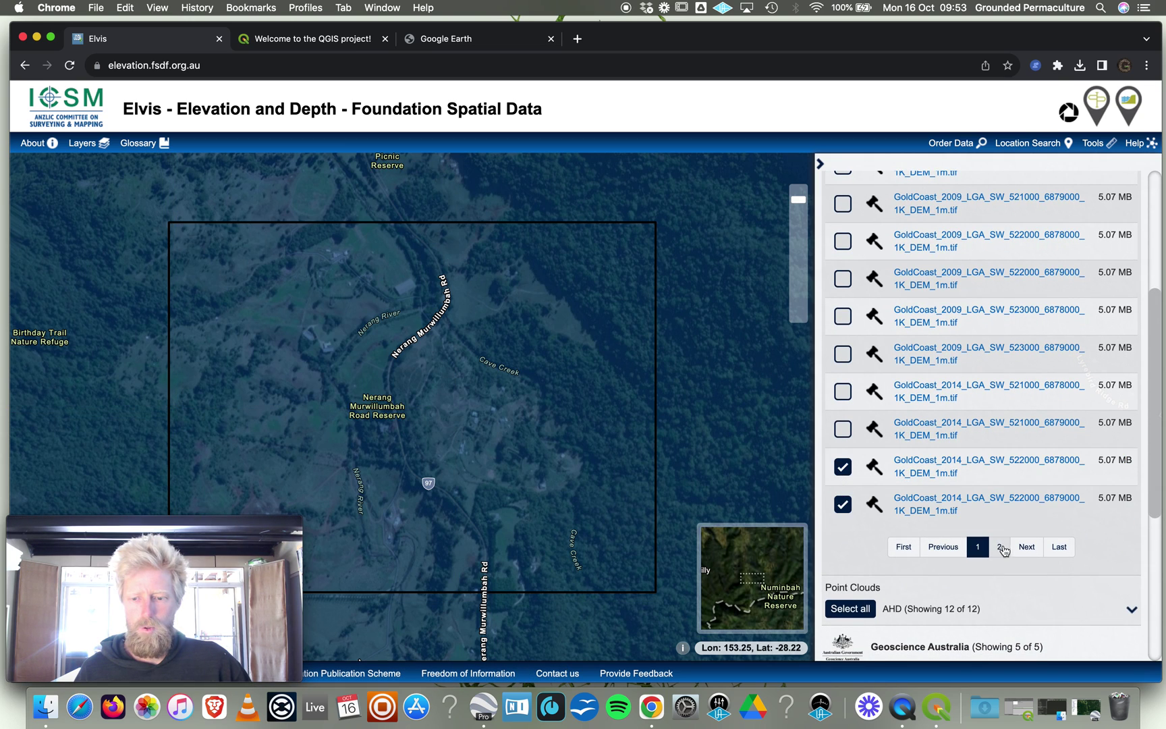
Tick both GoldCoast tiles on page 2 of the 1 Metre results.
{"action": "left_click", "coordinate": [1024, 548]}
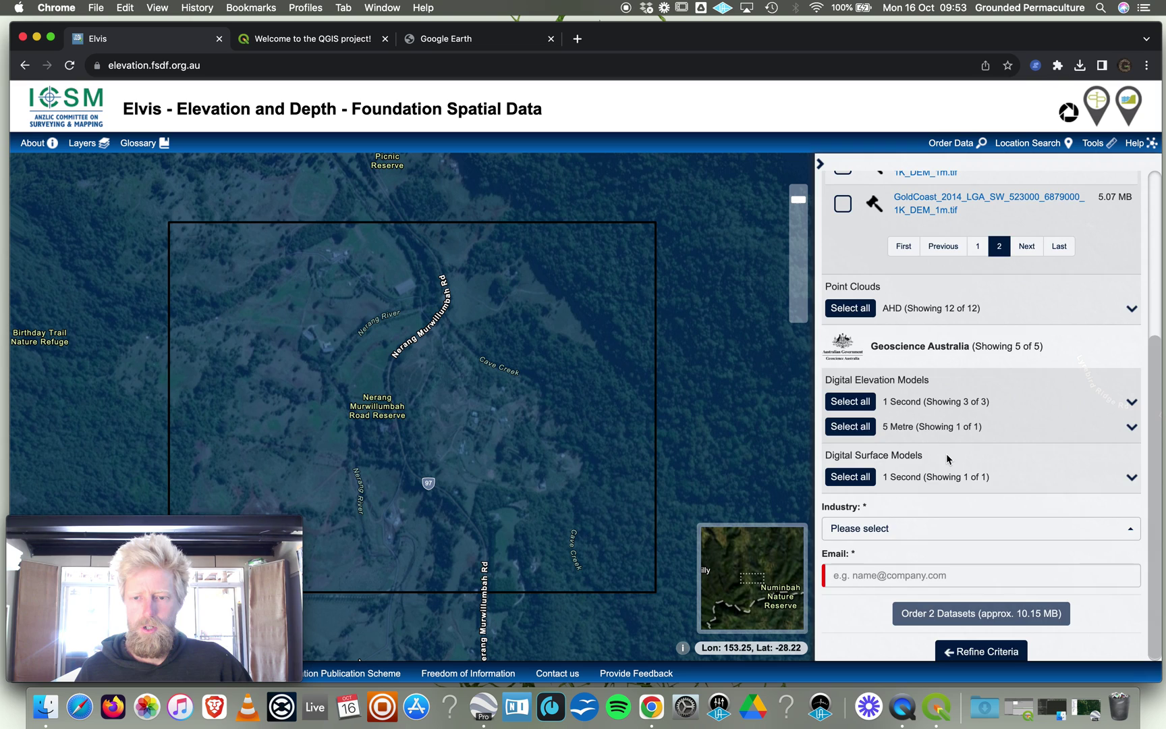
{"action": "scroll", "coordinate": [948, 459], "scroll_direction": "up", "scroll_amount": 3}
{"action": "scroll", "coordinate": [1012, 384], "scroll_direction": "up", "scroll_amount": 1}
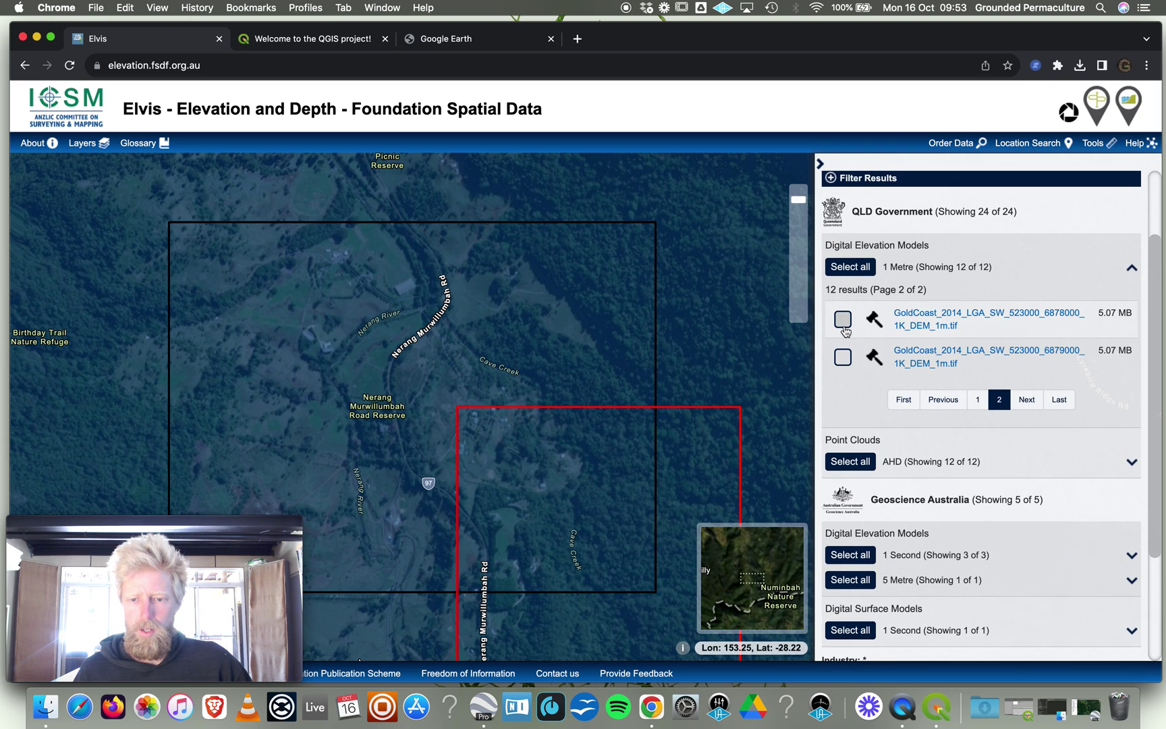
{"action": "left_click", "coordinate": [843, 319]}
{"action": "left_click", "coordinate": [842, 357]}
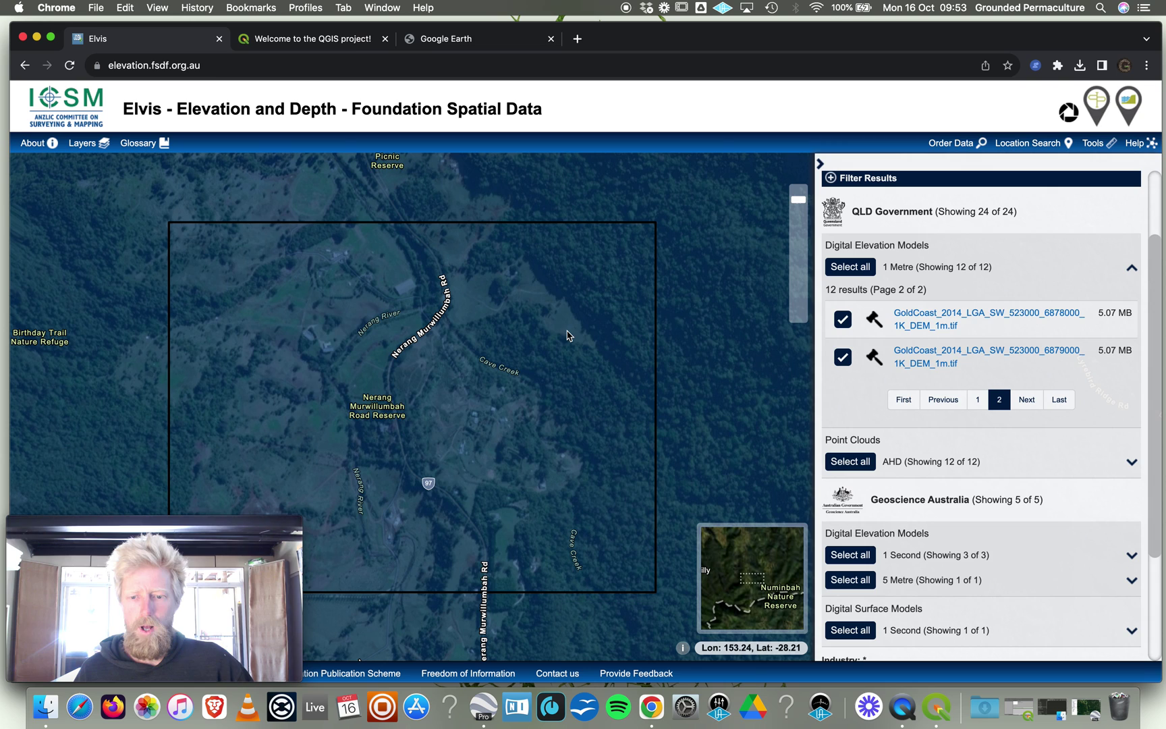
{"action": "scroll", "coordinate": [864, 404], "scroll_direction": "down", "scroll_amount": 5}
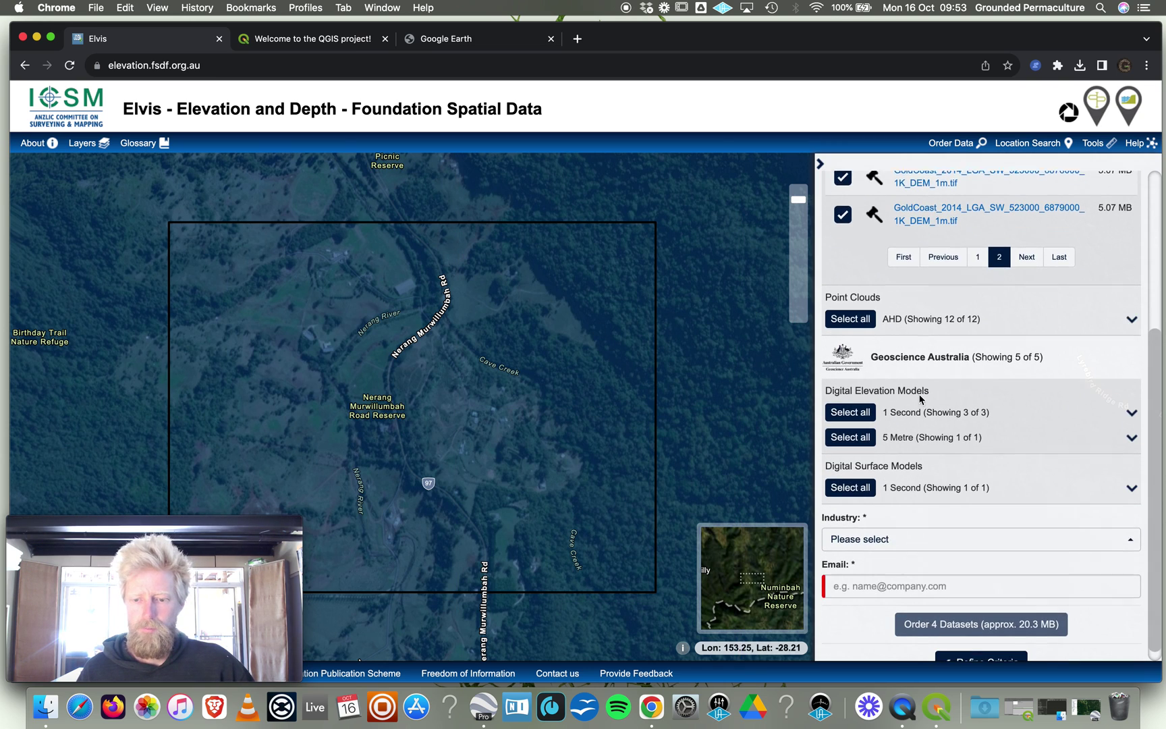
Fill the order form with Agriculture as industry, the contact e-mail address, and the robot check.
{"action": "left_click", "coordinate": [884, 532]}
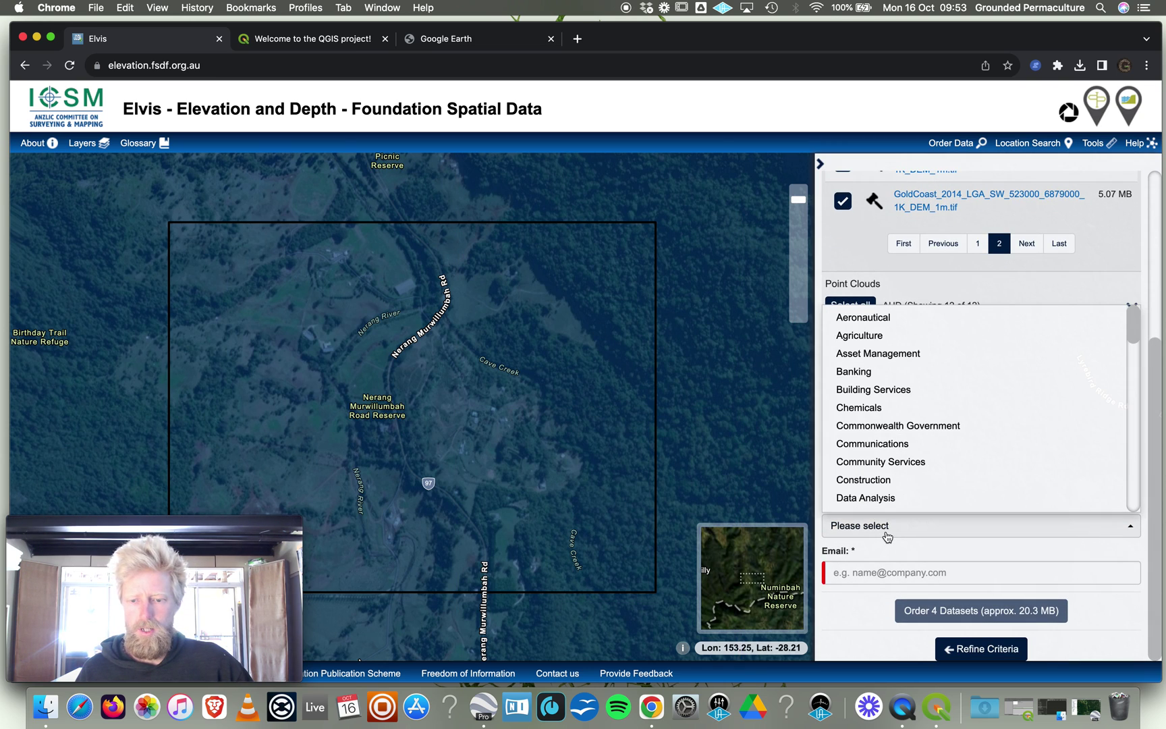
{"action": "left_click", "coordinate": [876, 335]}
{"action": "left_click", "coordinate": [964, 570]}
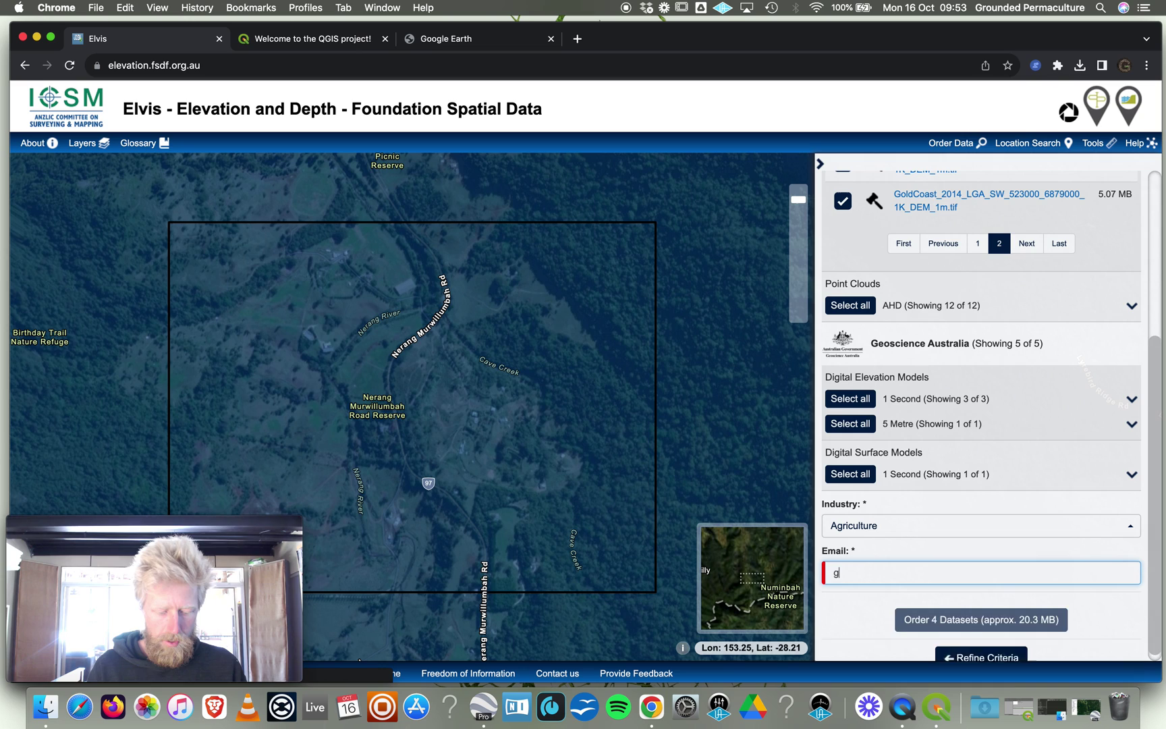
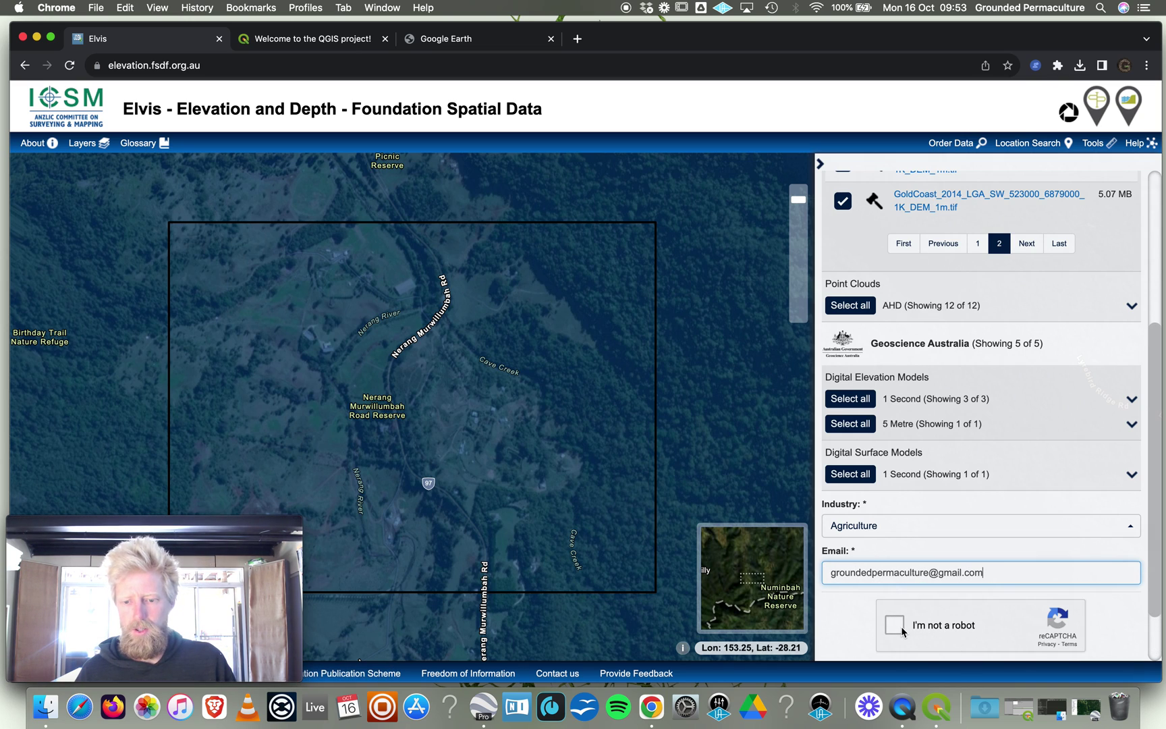
{"action": "left_click", "coordinate": [895, 624]}
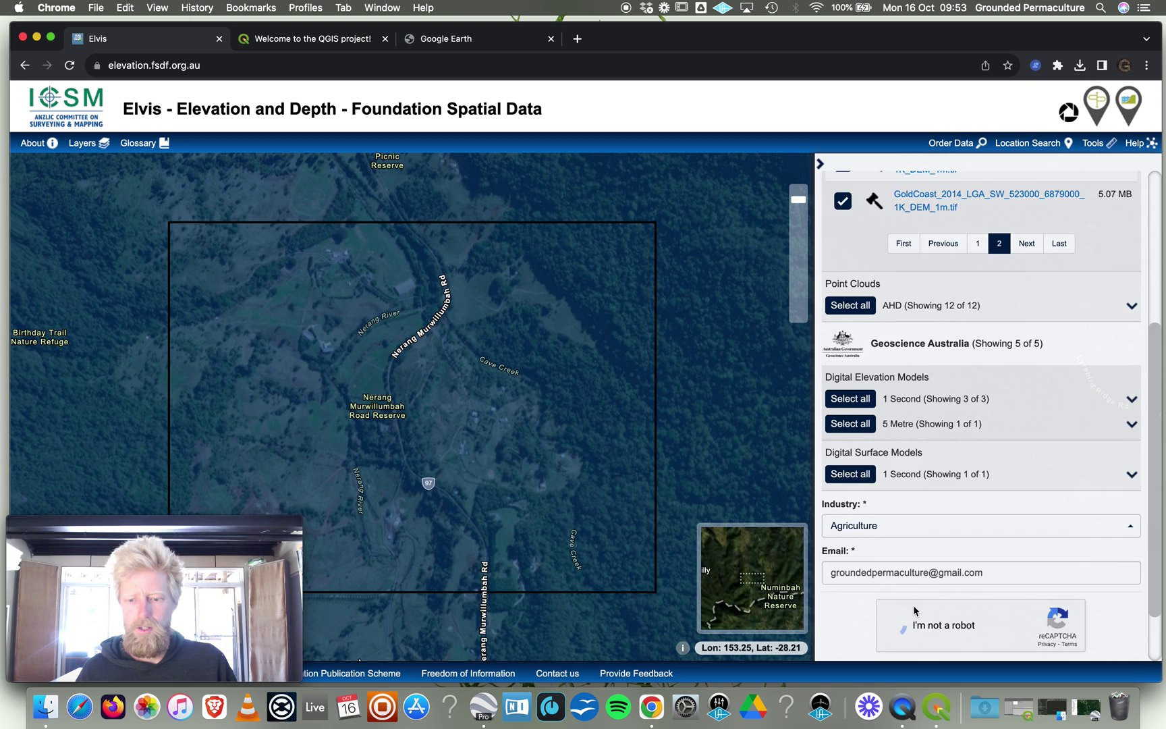
Submit the order for 4 datasets and select the confirmation message.
{"action": "scroll", "coordinate": [897, 621], "scroll_direction": "down", "scroll_amount": 2}
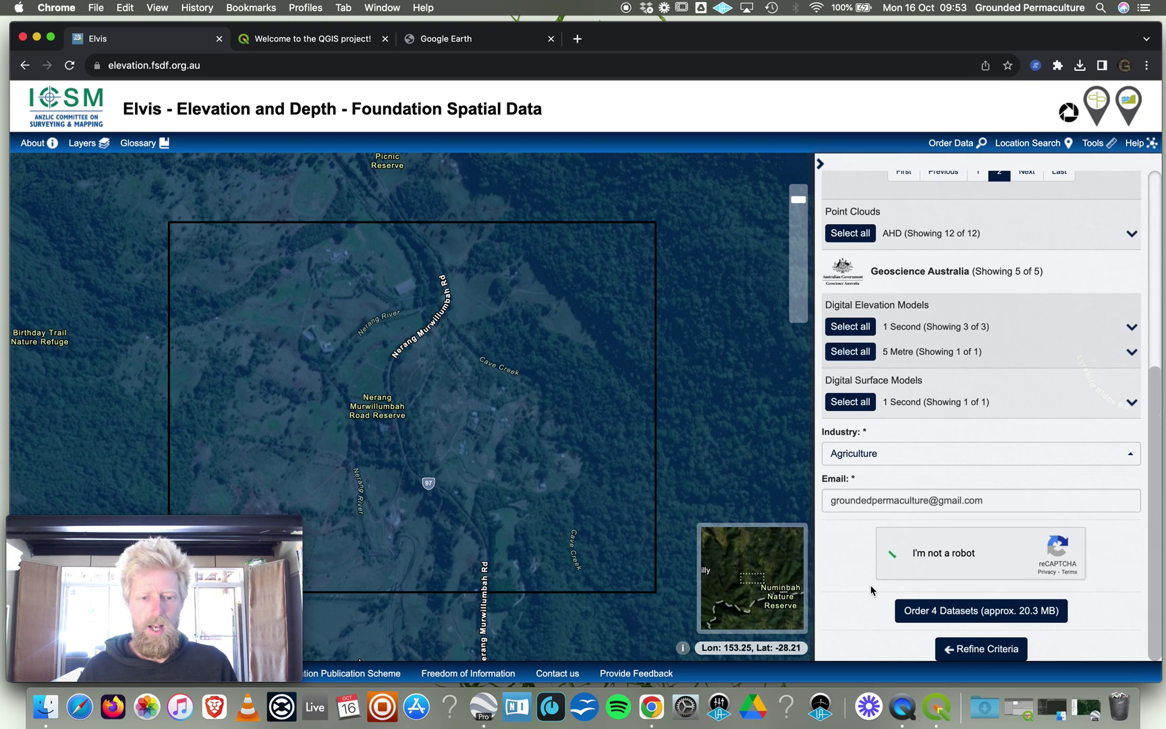
{"action": "left_click", "coordinate": [985, 612]}
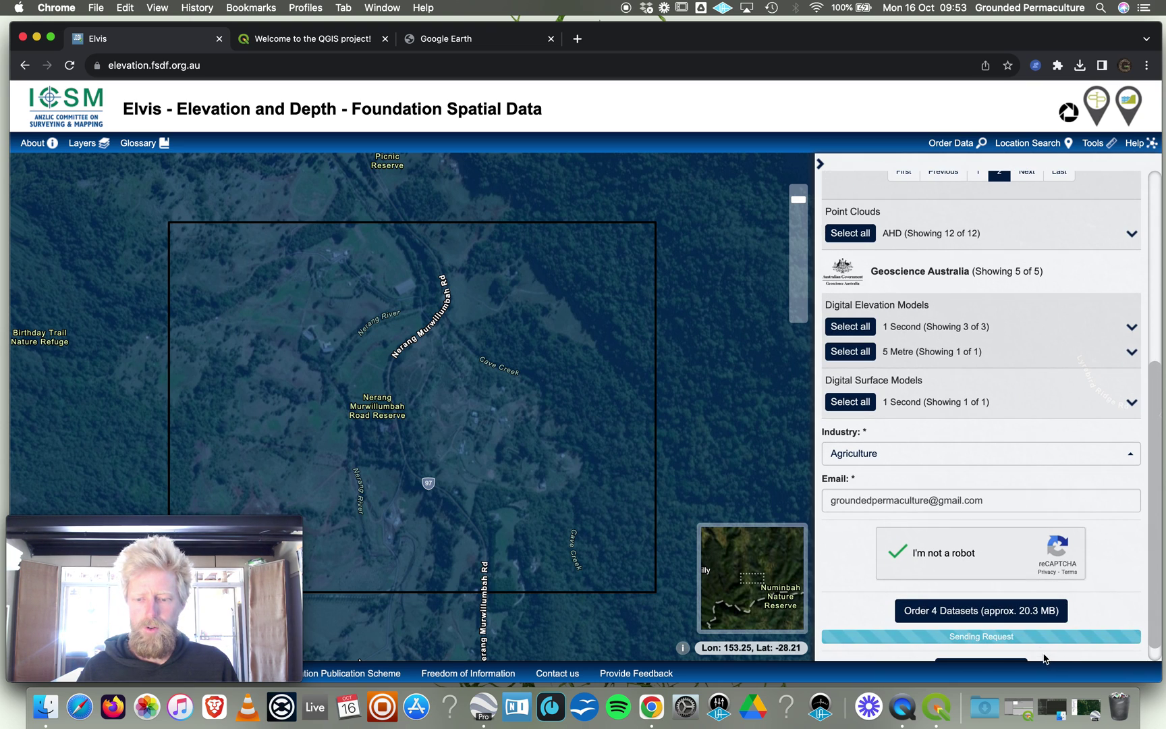
{"action": "scroll", "coordinate": [957, 591], "scroll_direction": "down", "scroll_amount": 1}
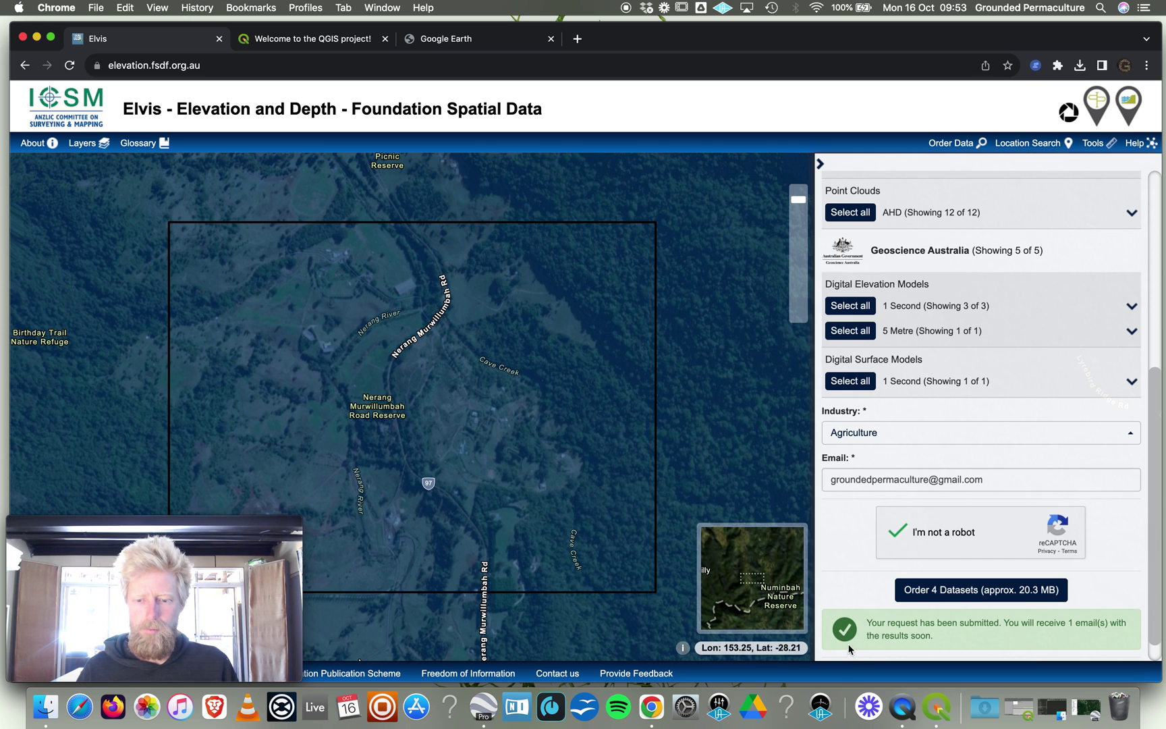
{"action": "left_click_drag", "start_coordinate": [868, 624], "coordinate": [983, 634]}
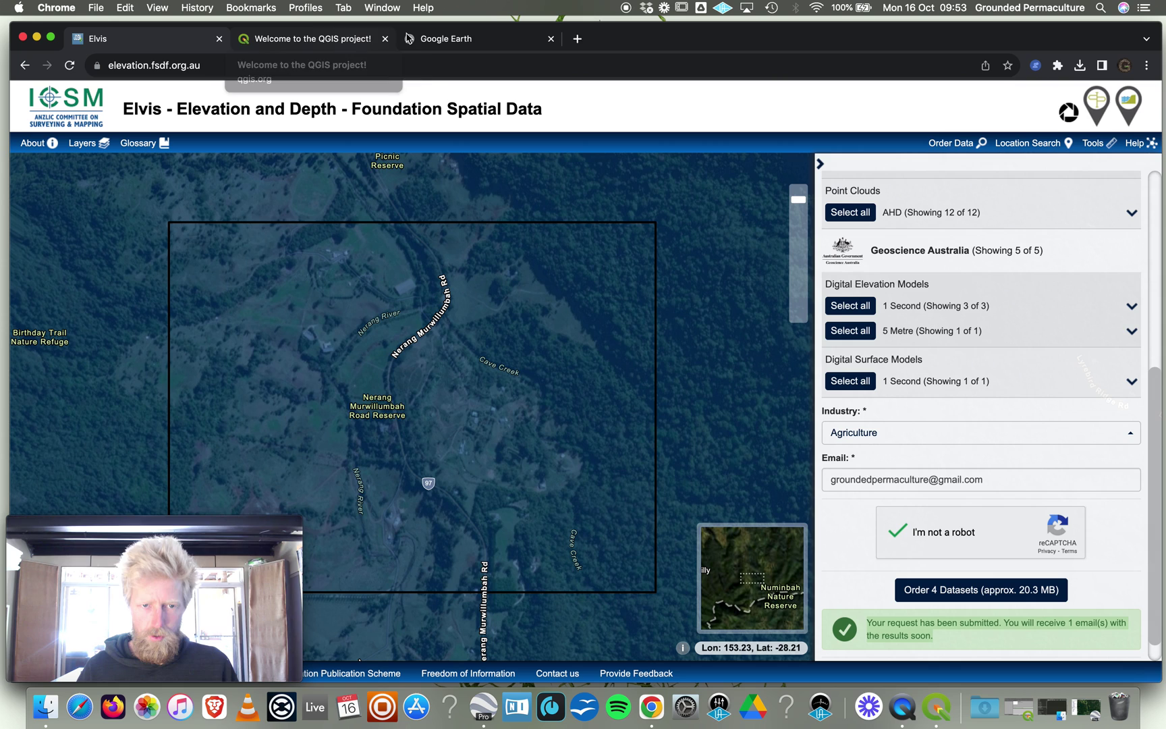
Open Gmail in a new browser tab.
{"action": "left_click", "coordinate": [503, 42]}
{"action": "left_click", "coordinate": [577, 39]}
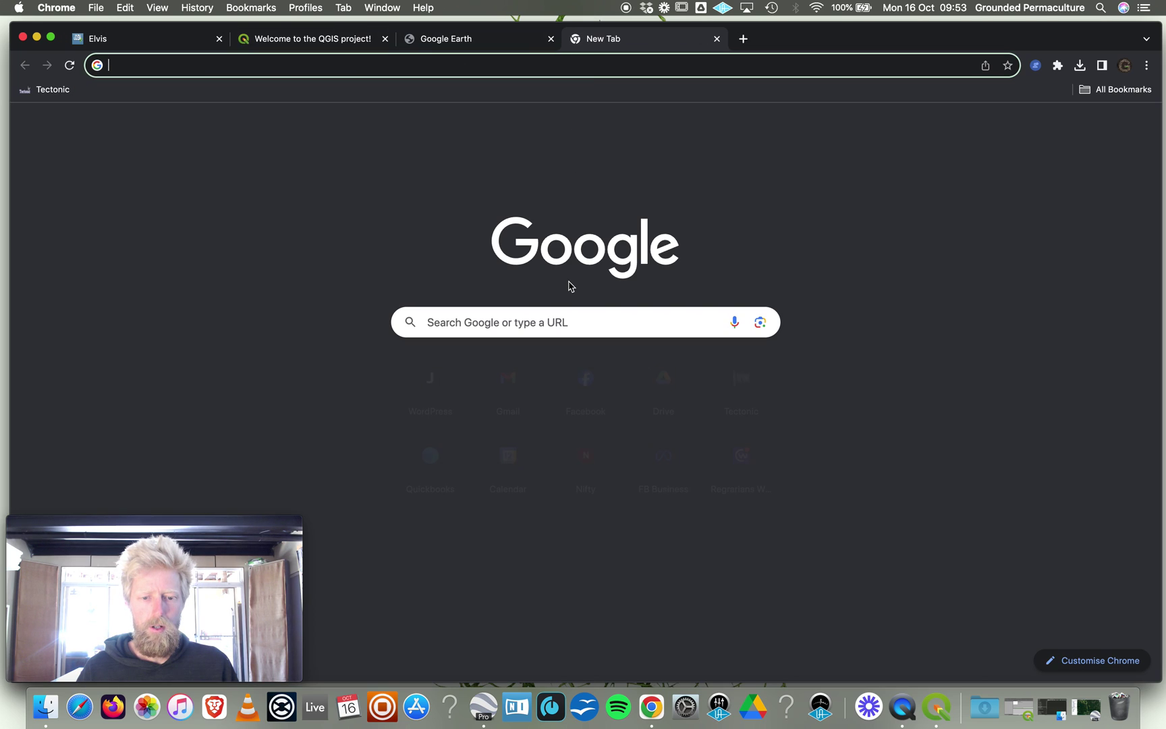
{"action": "left_click", "coordinate": [514, 390]}
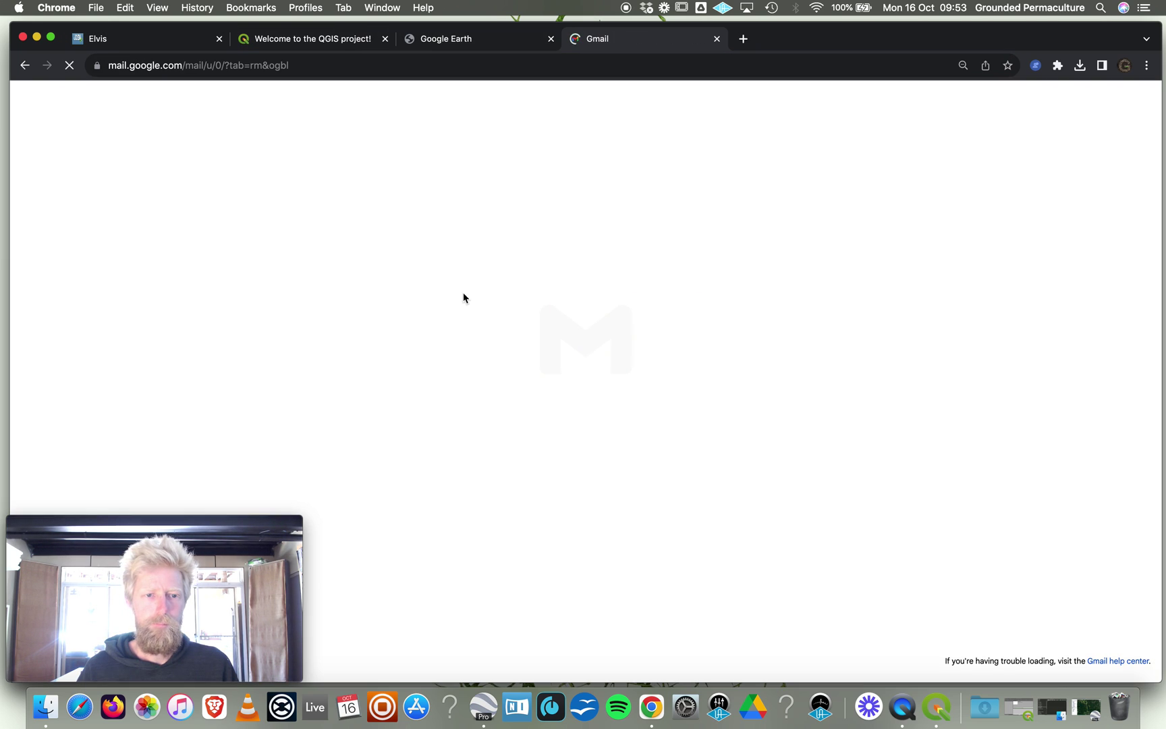
{"action": "left_click", "coordinate": [339, 40]}
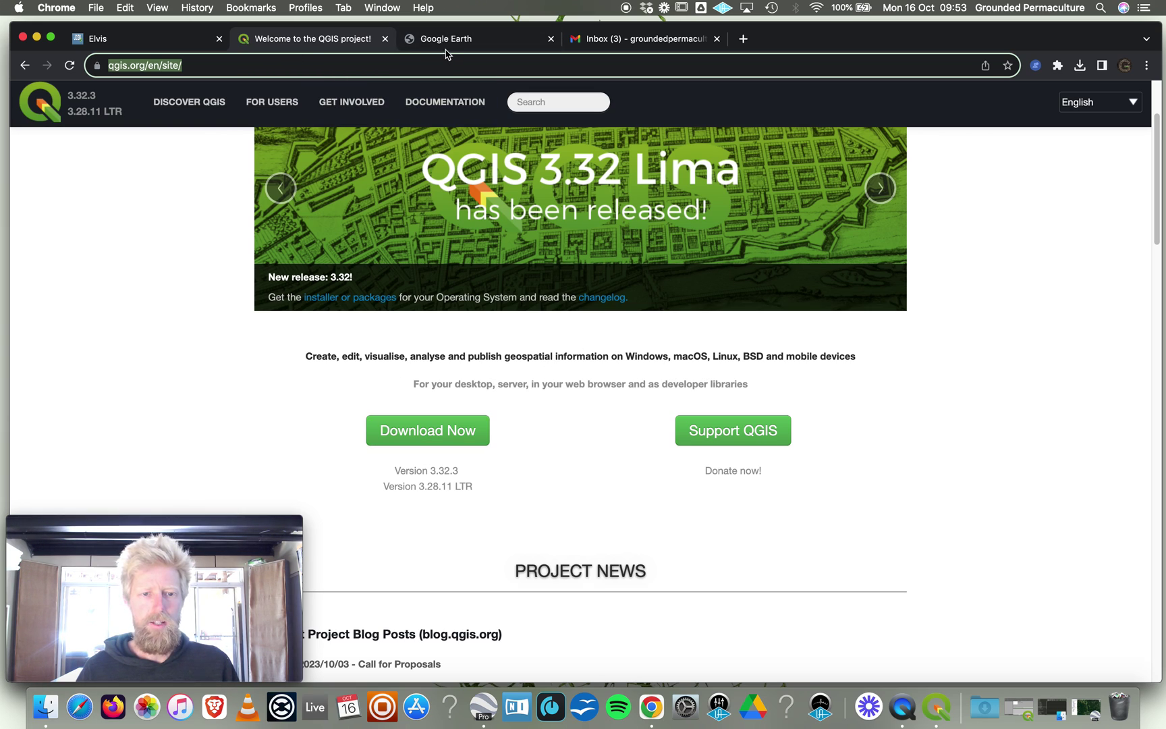
Open the 'Your data is ready' email and download its elevation data zip.
{"action": "left_click", "coordinate": [658, 42]}
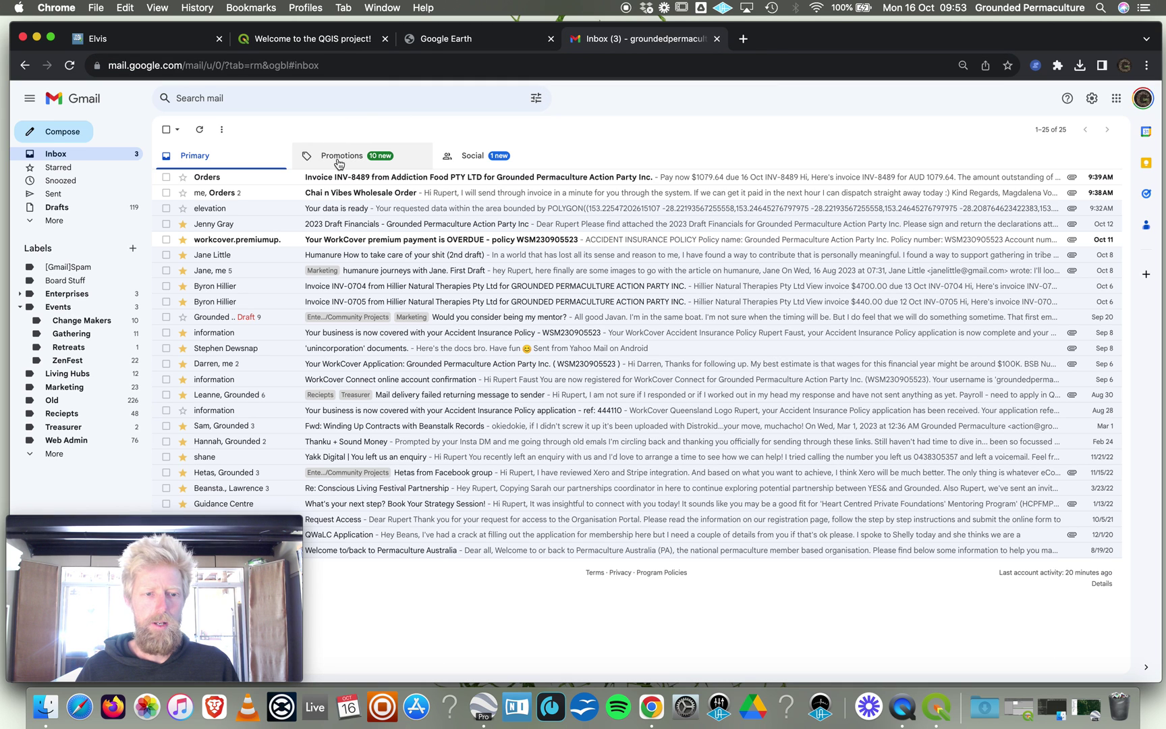
{"action": "left_click", "coordinate": [356, 195]}
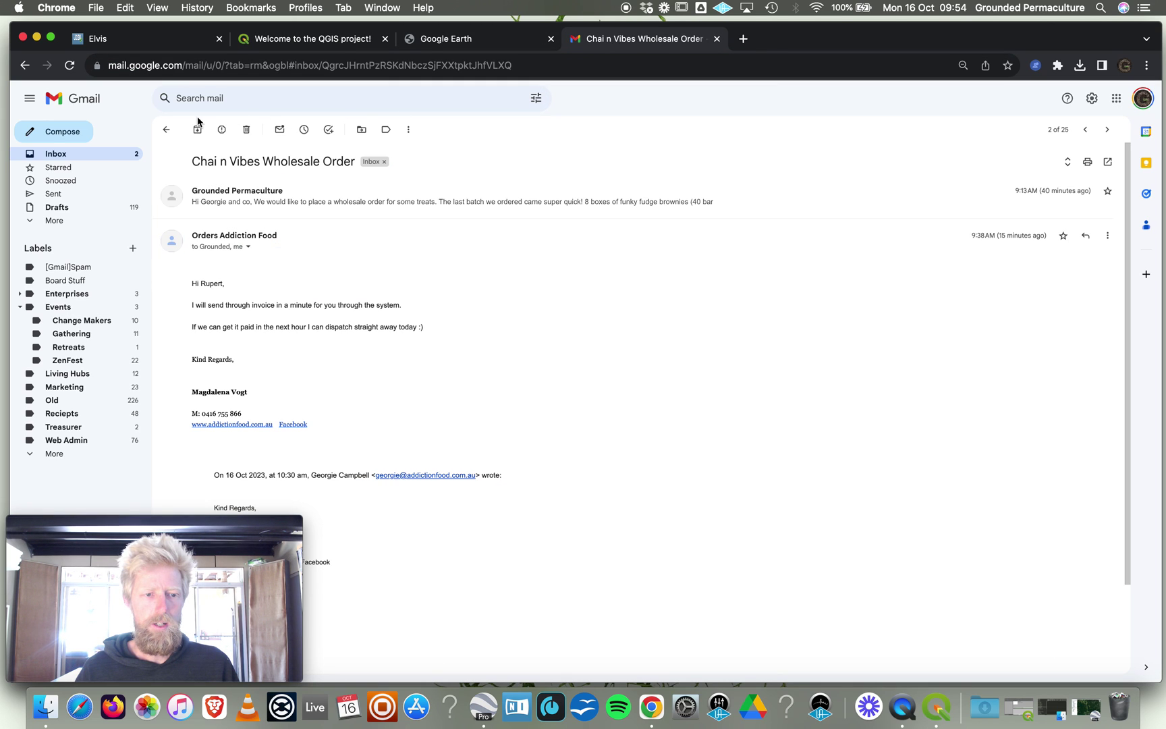
{"action": "left_click", "coordinate": [166, 129]}
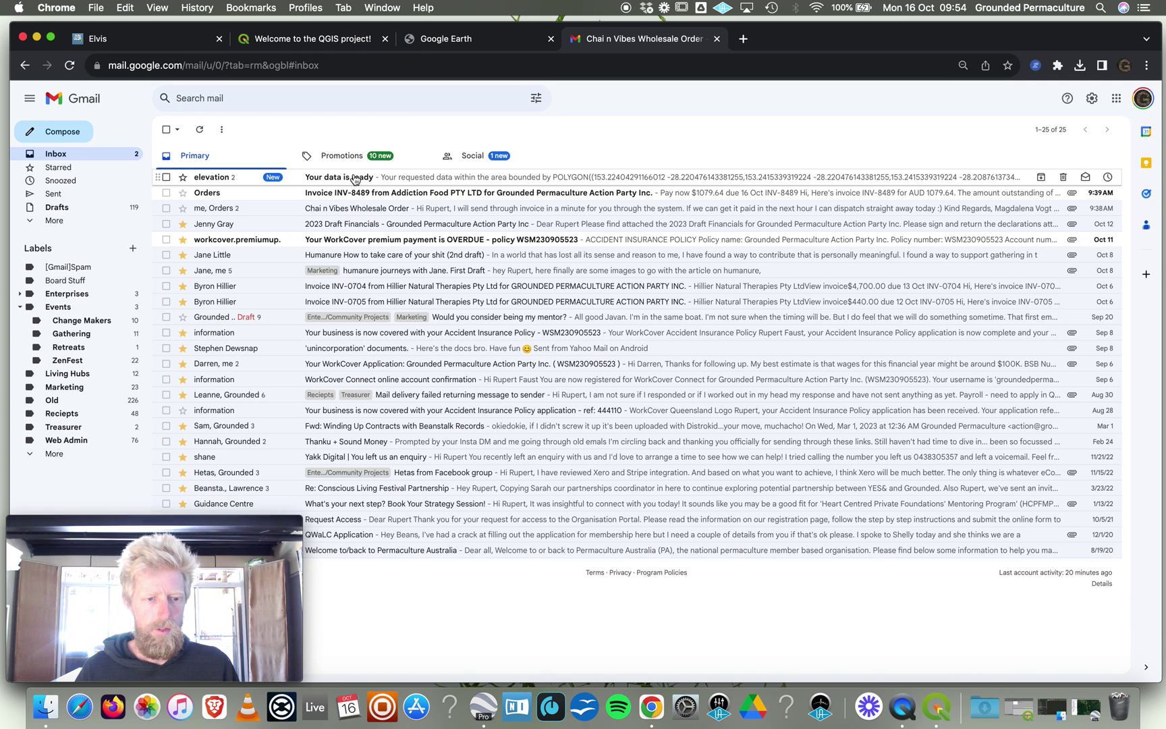
{"action": "left_click", "coordinate": [356, 179]}
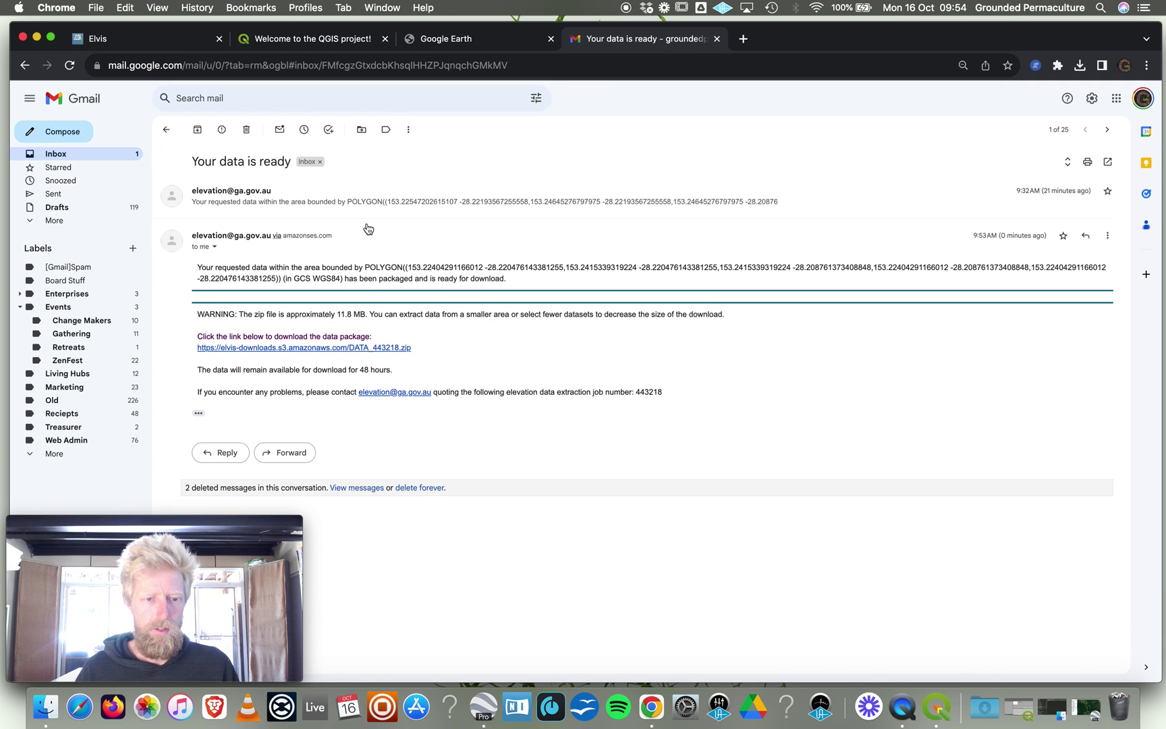
{"action": "left_click", "coordinate": [322, 348]}
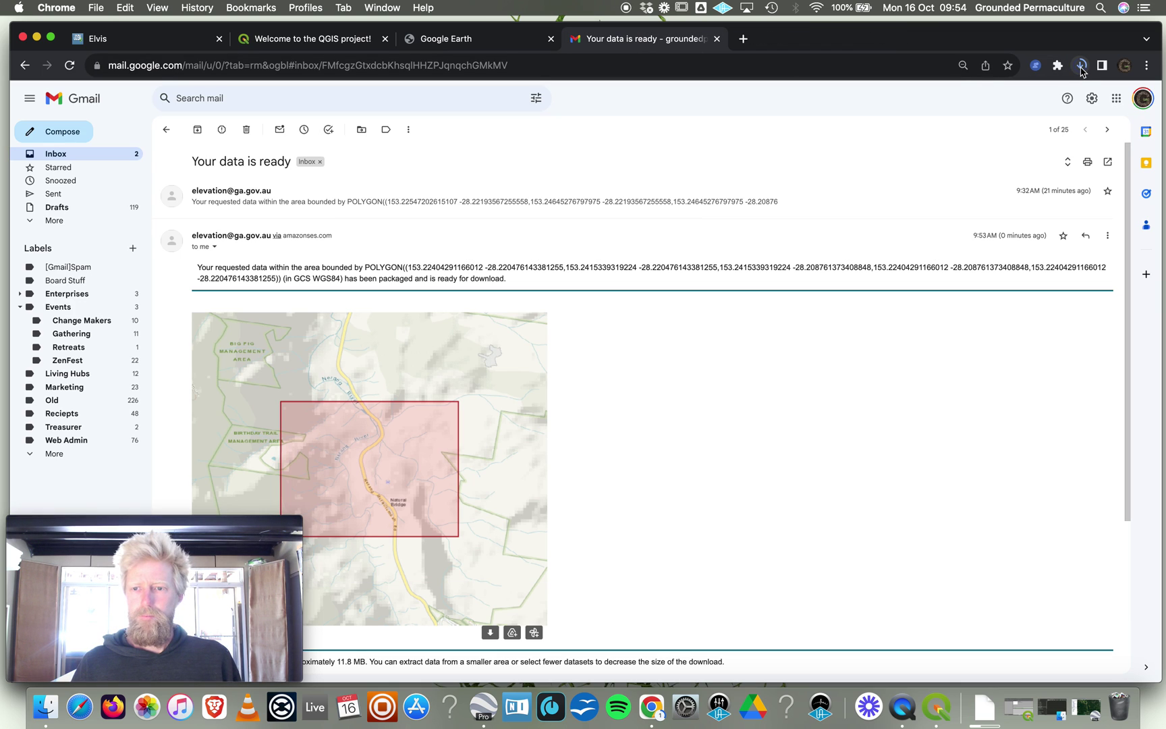
{"action": "left_click", "coordinate": [45, 706]}
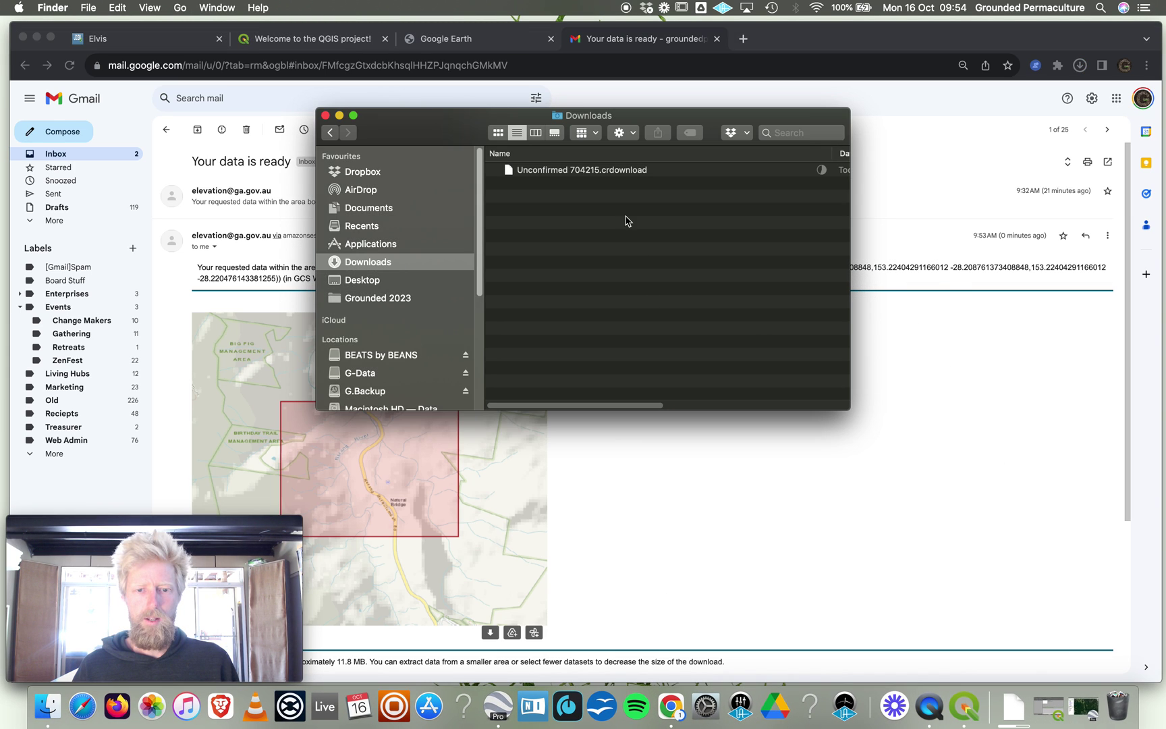
{"action": "left_click", "coordinate": [1033, 538]}
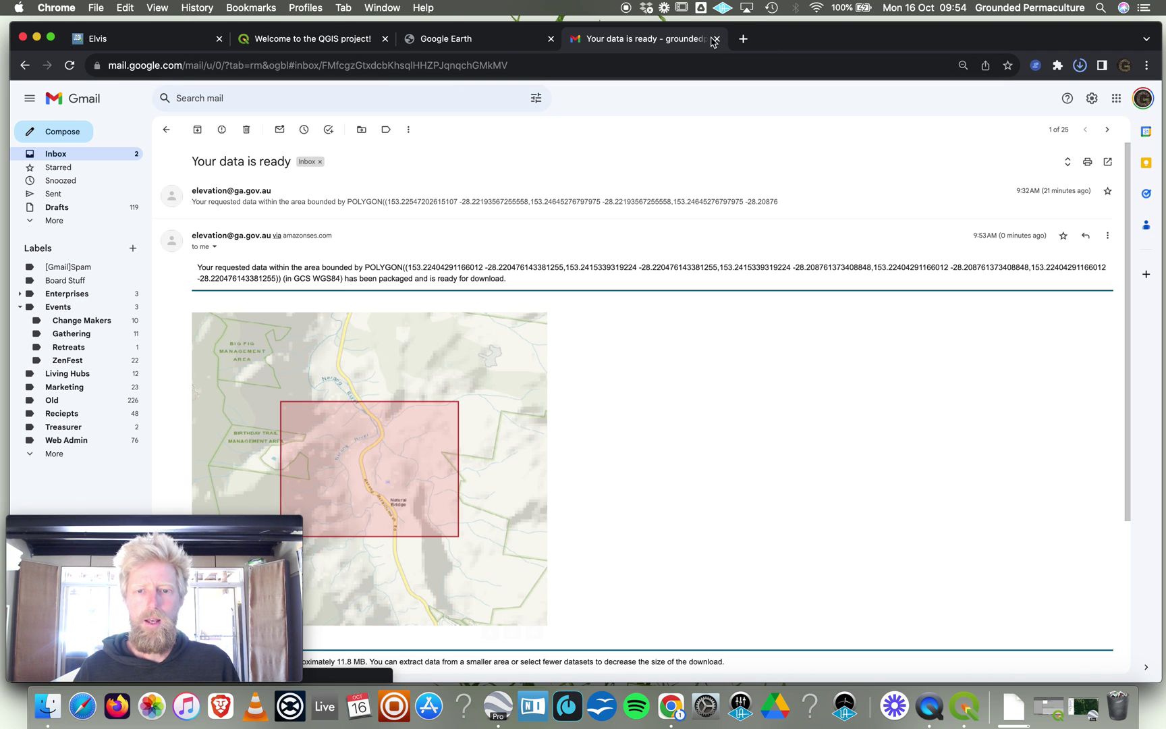
Close the Gmail tab, open DATA_443218.zip from Chrome's downloads, and return to QGIS.
{"action": "key", "text": "super+w"}
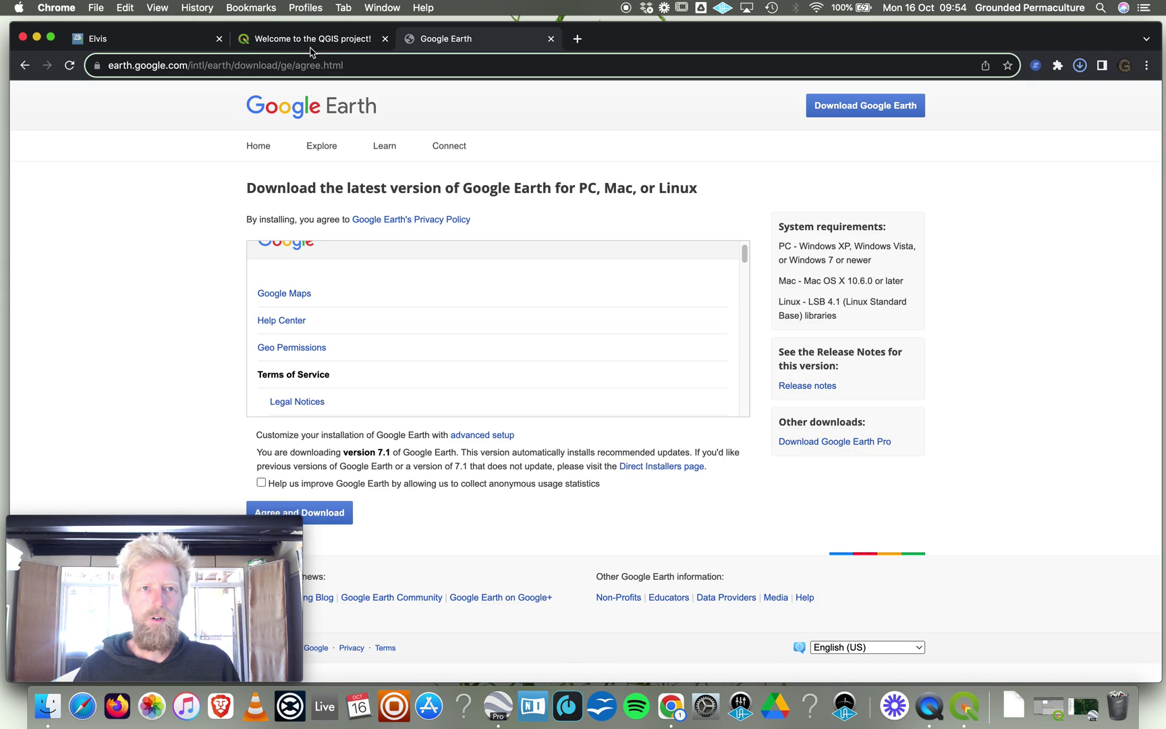
{"action": "left_click", "coordinate": [320, 33]}
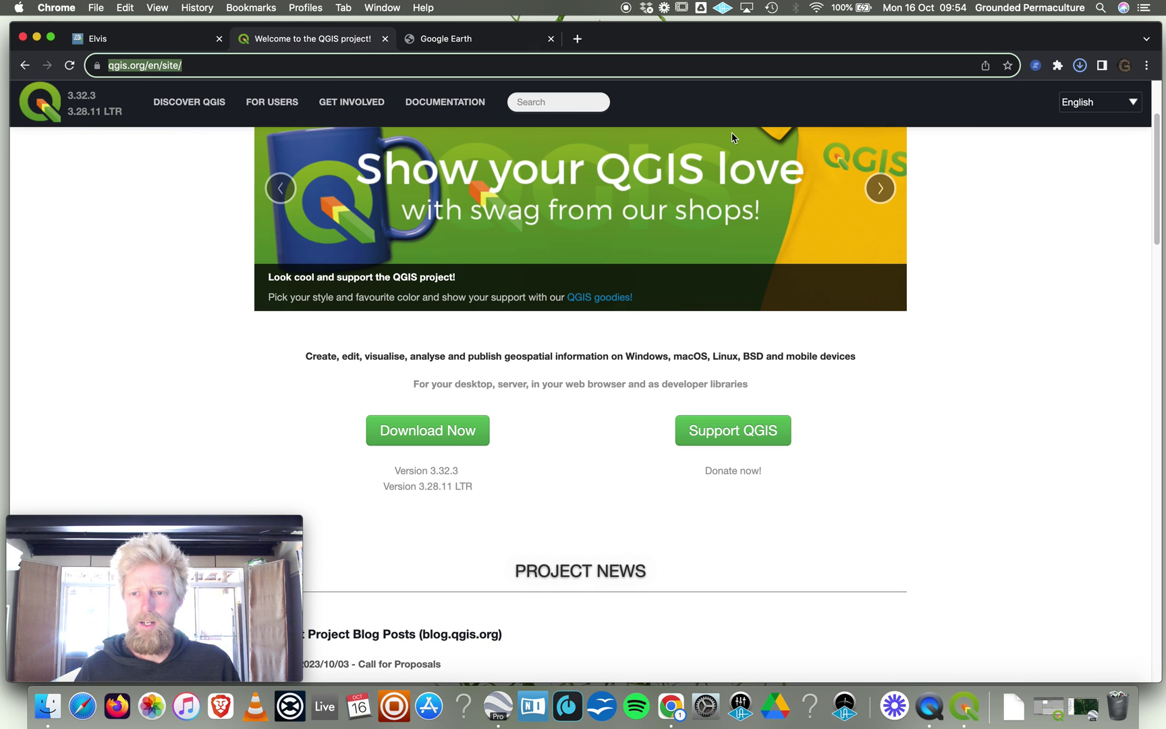
{"action": "left_click", "coordinate": [1080, 76]}
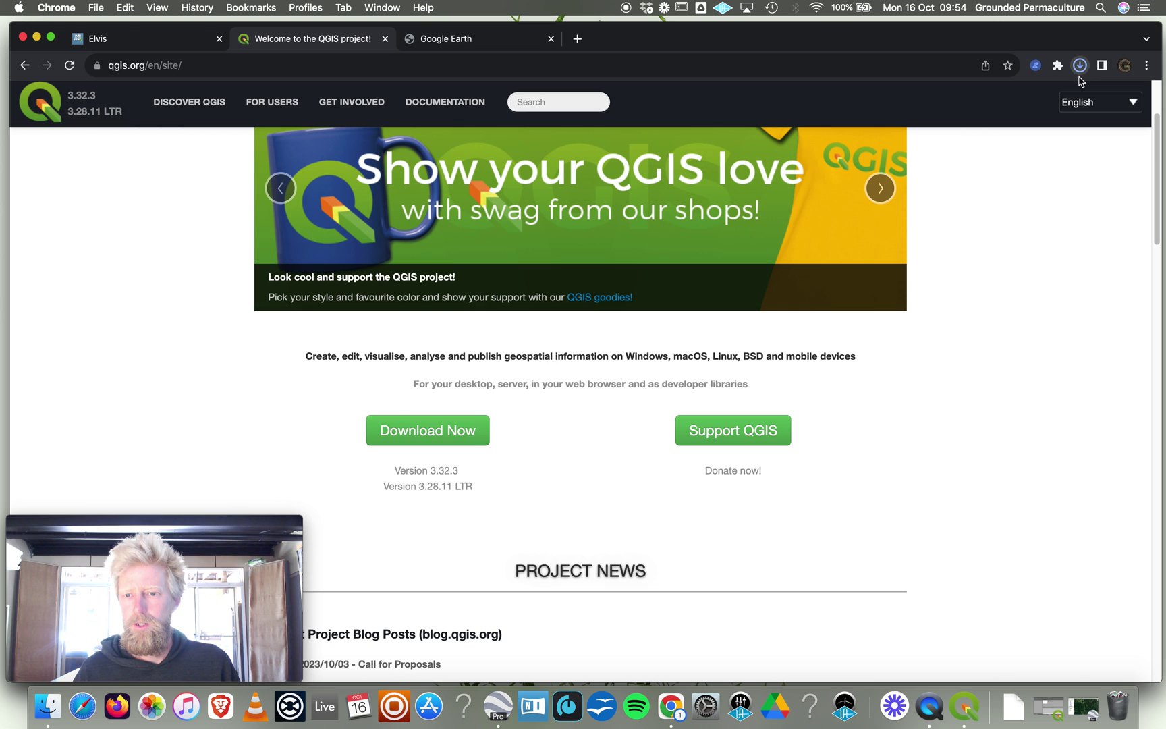
{"action": "left_click", "coordinate": [1079, 76]}
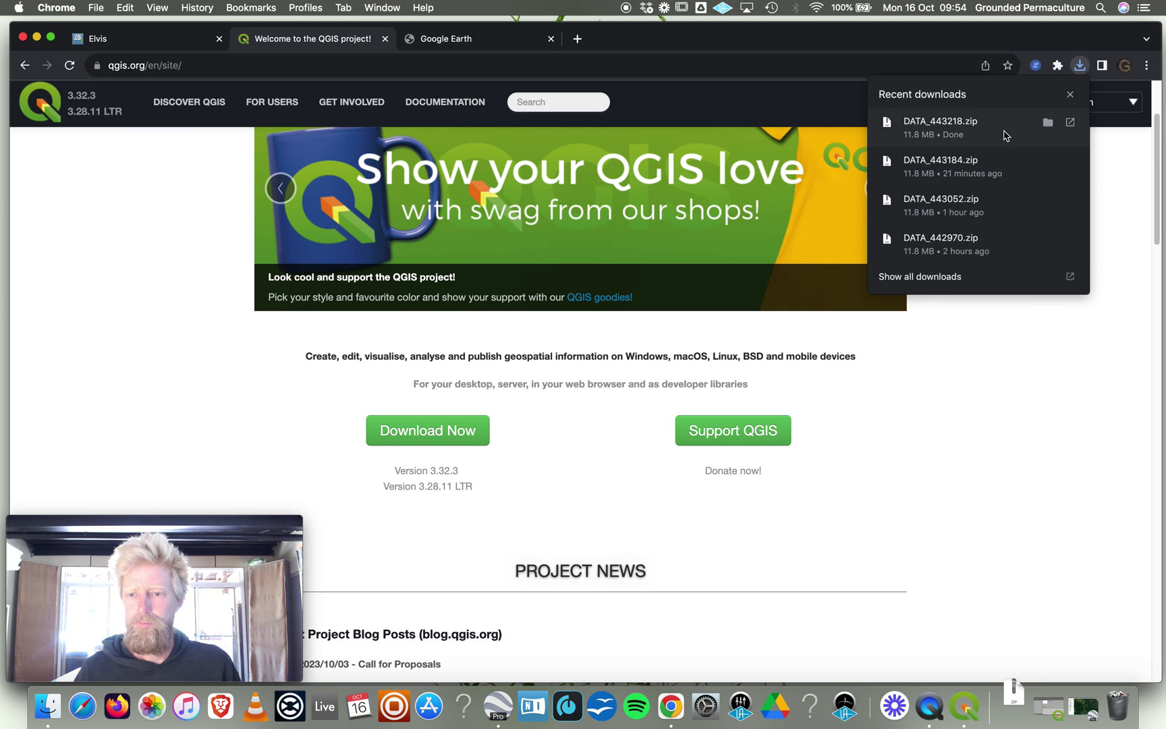
{"action": "left_click", "coordinate": [919, 125]}
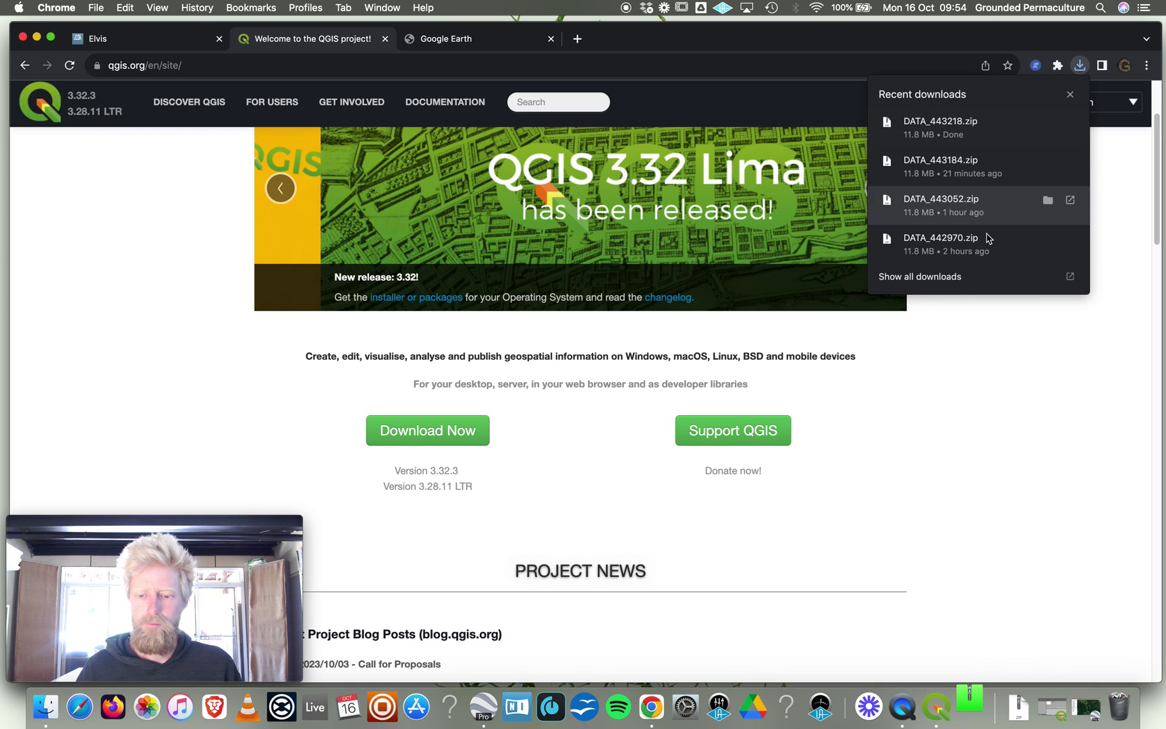
{"action": "left_click", "coordinate": [937, 517]}
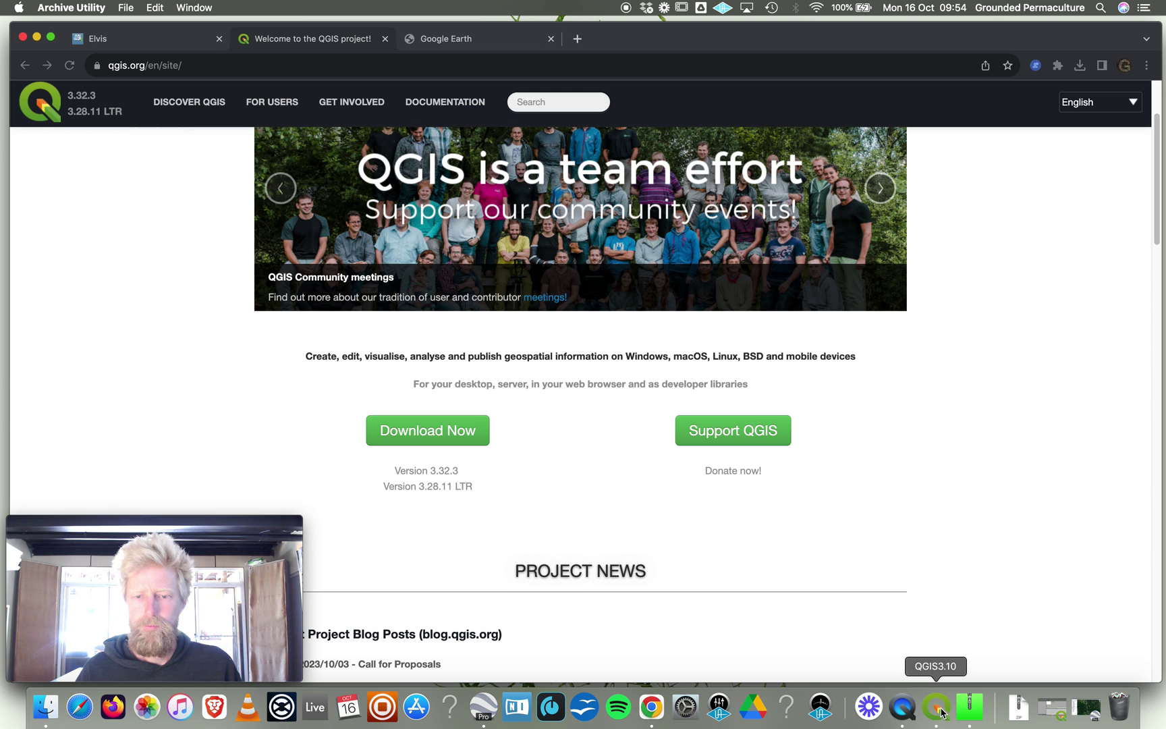
{"action": "left_click", "coordinate": [943, 713]}
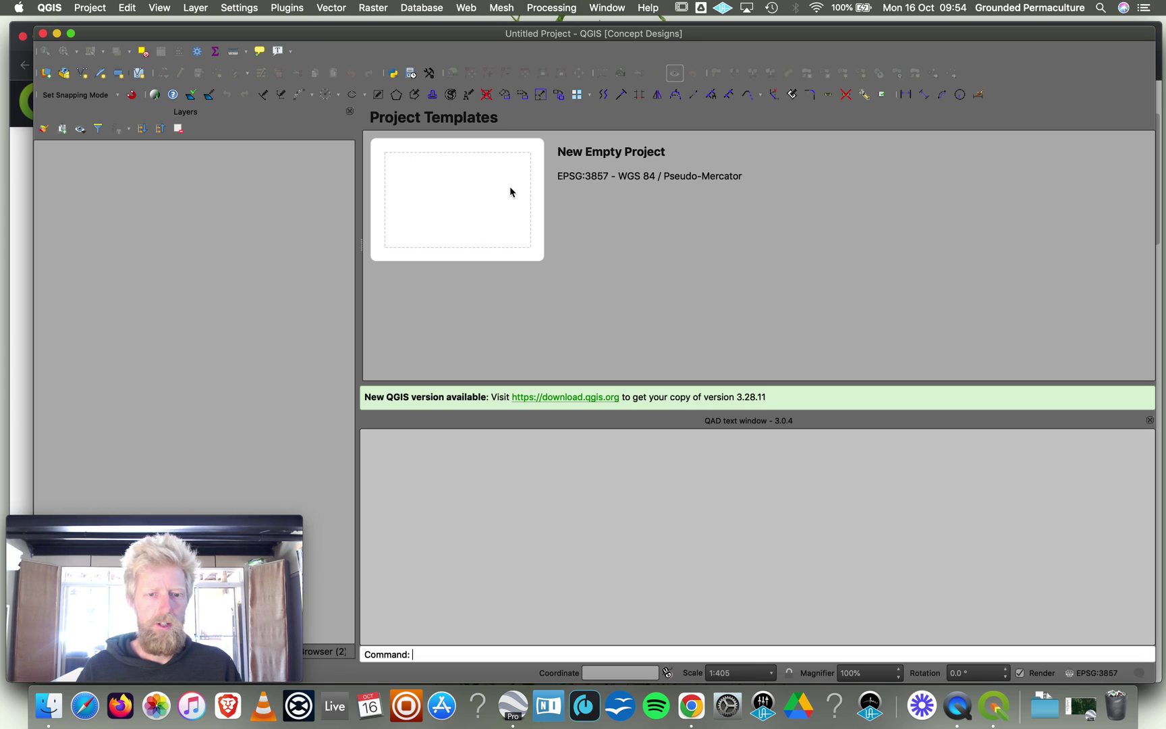
Start a New Empty Project in QGIS and show the Layer > Add Layer submenu.
{"action": "left_click", "coordinate": [470, 196]}
{"action": "double_click", "coordinate": [470, 197]}
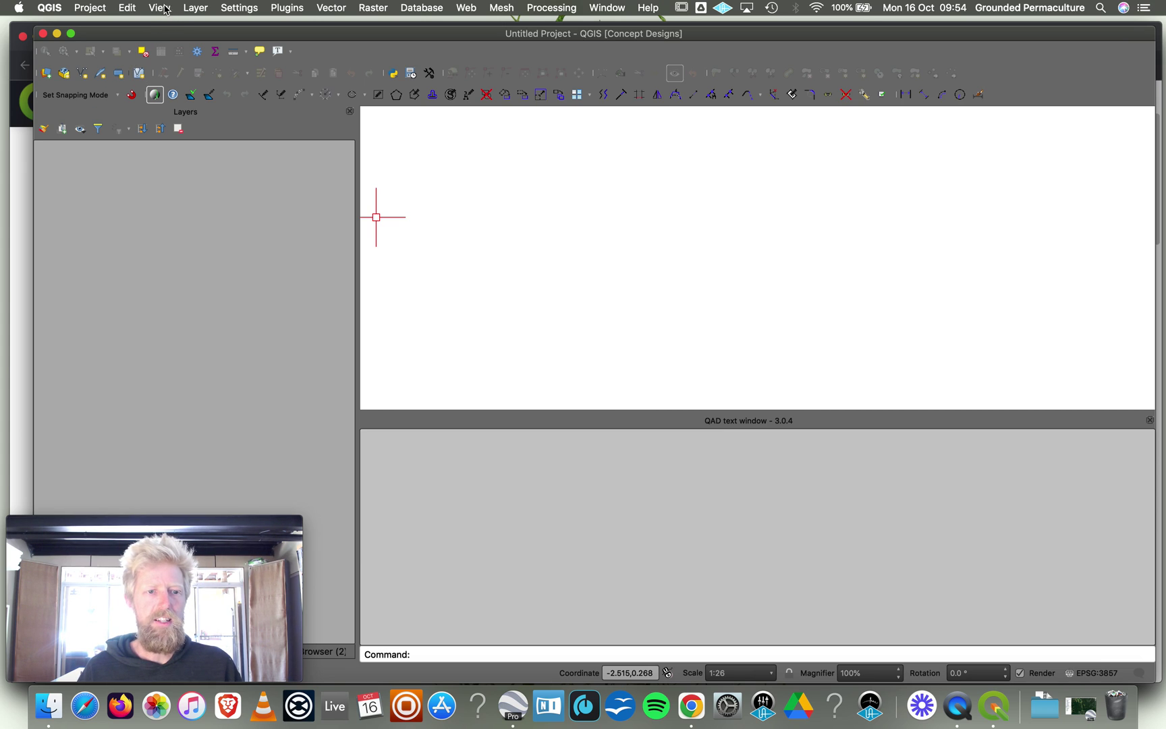
{"action": "left_click", "coordinate": [160, 8]}
{"action": "mouse_move", "coordinate": [200, 9]}
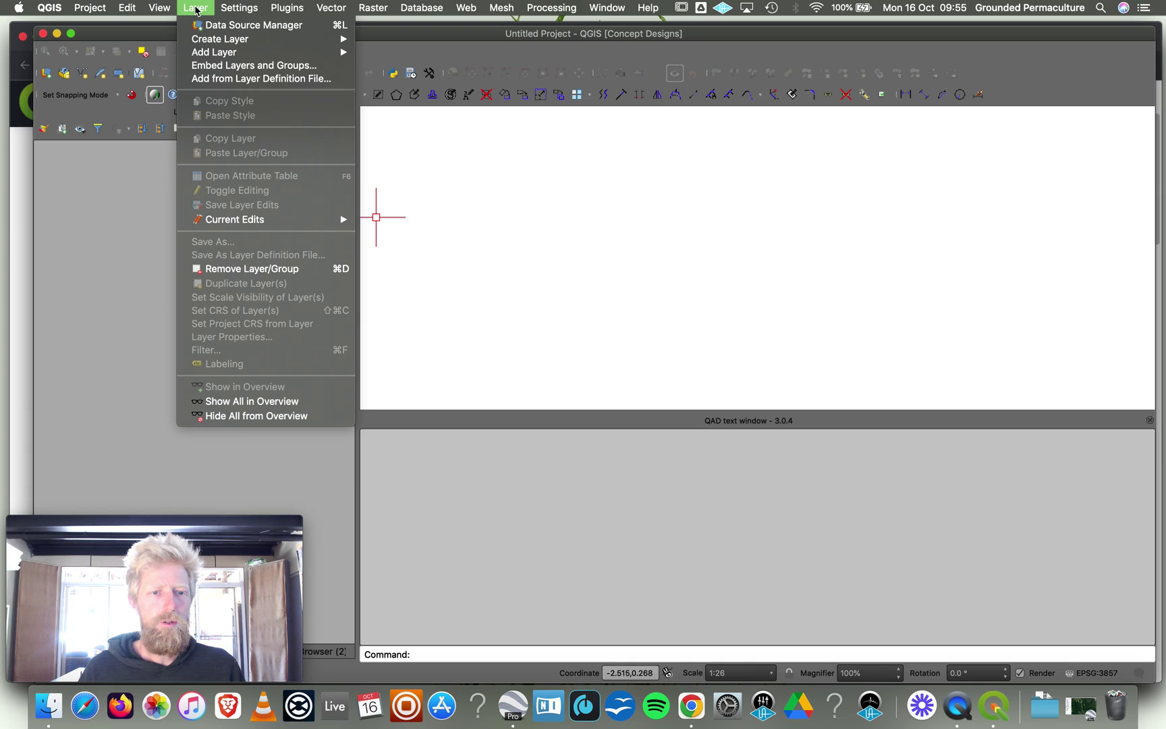
{"action": "mouse_move", "coordinate": [376, 6]}
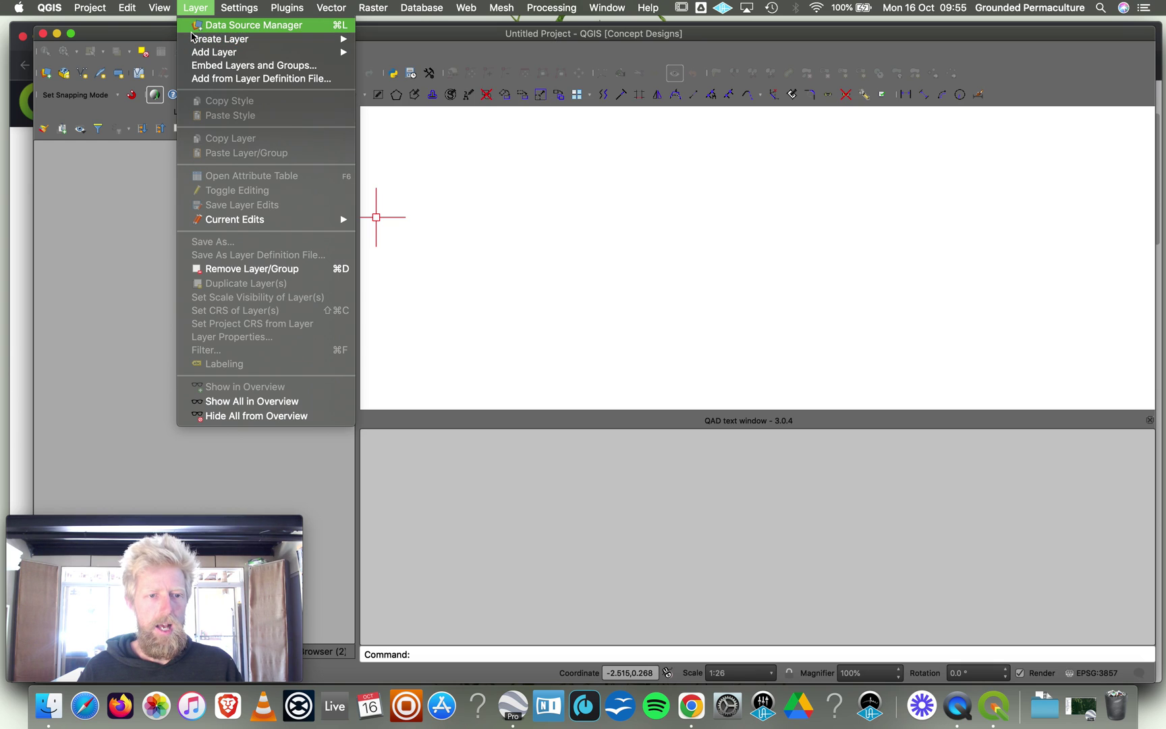
Browse the raster layer dialog to Downloads/QLD Government/DEM/1 Metre.
{"action": "mouse_move", "coordinate": [304, 52]}
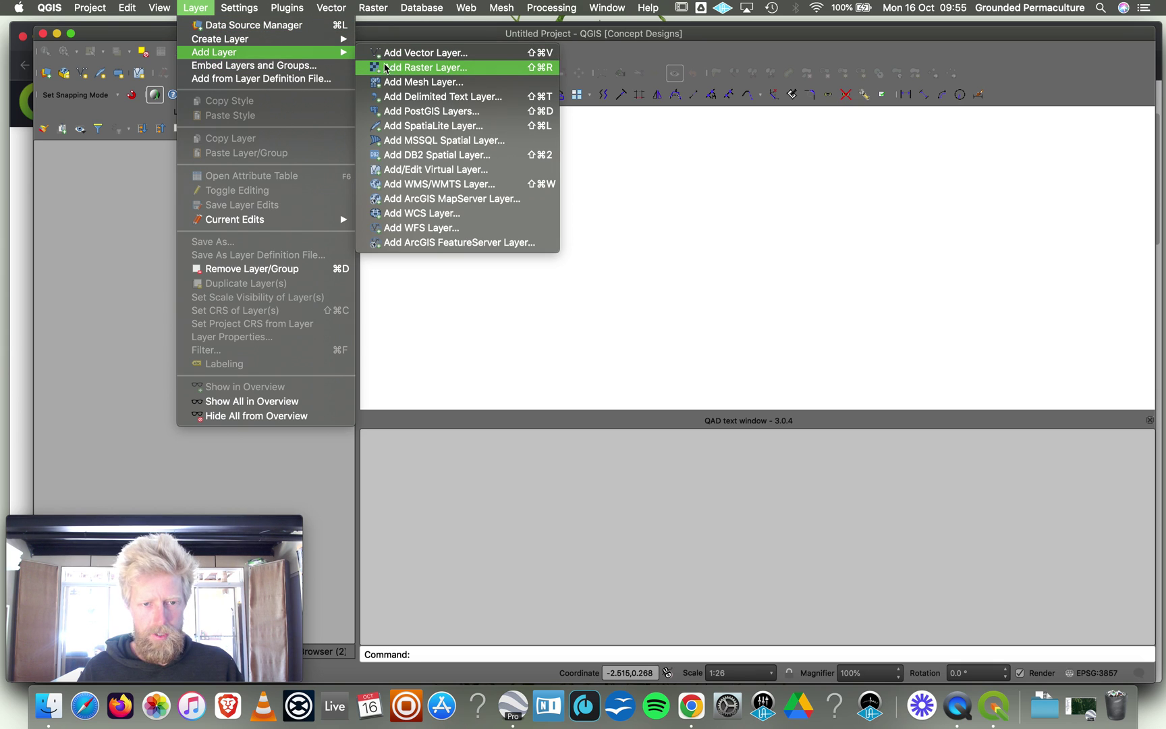
{"action": "left_click", "coordinate": [386, 68]}
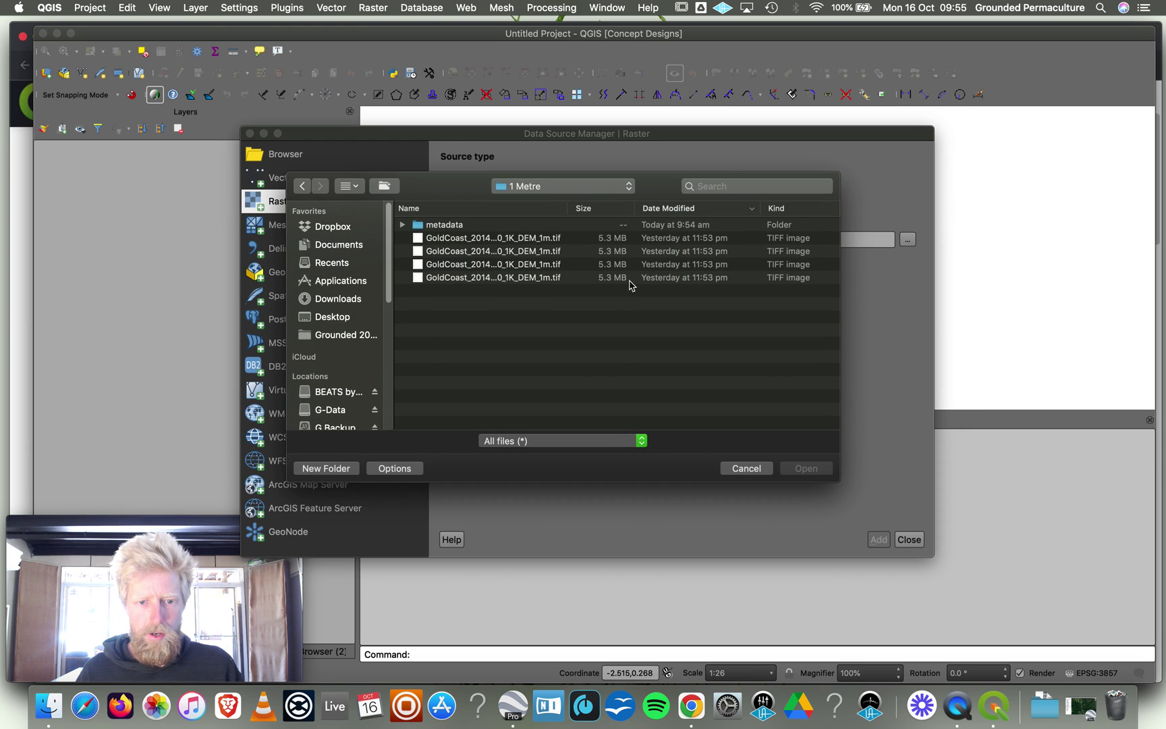
{"action": "left_click", "coordinate": [503, 238]}
{"action": "left_click", "coordinate": [338, 298]}
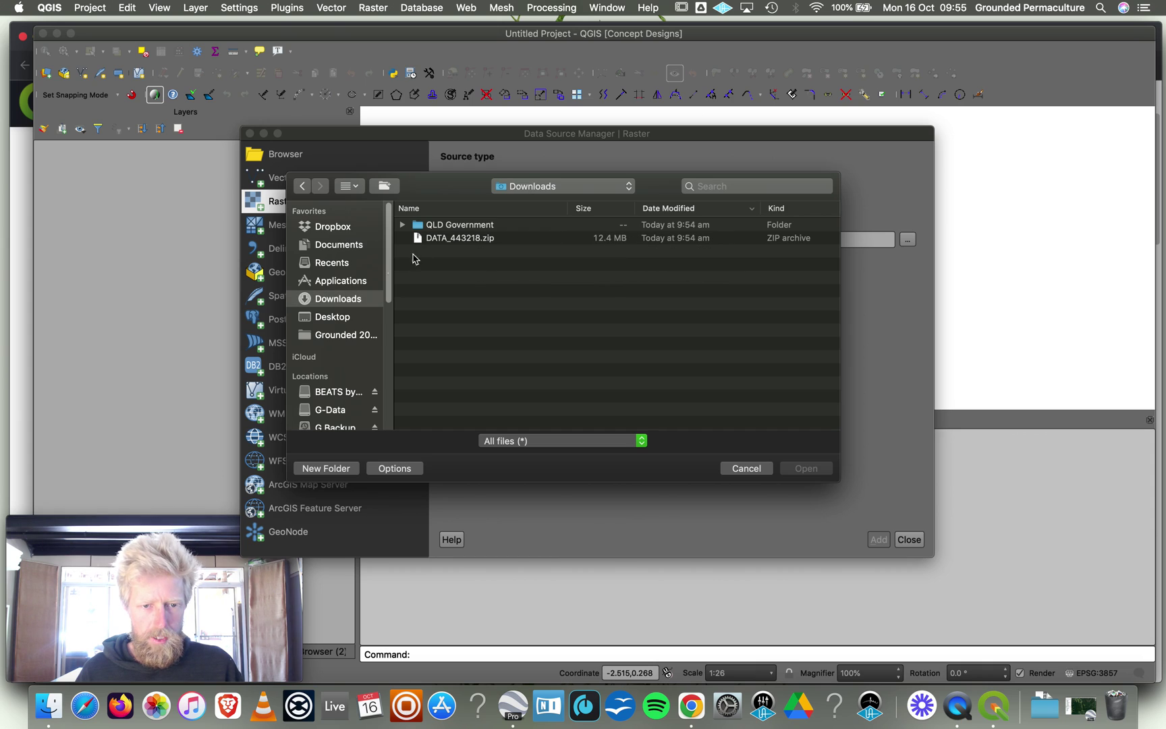
{"action": "double_click", "coordinate": [446, 225]}
{"action": "double_click", "coordinate": [446, 227]}
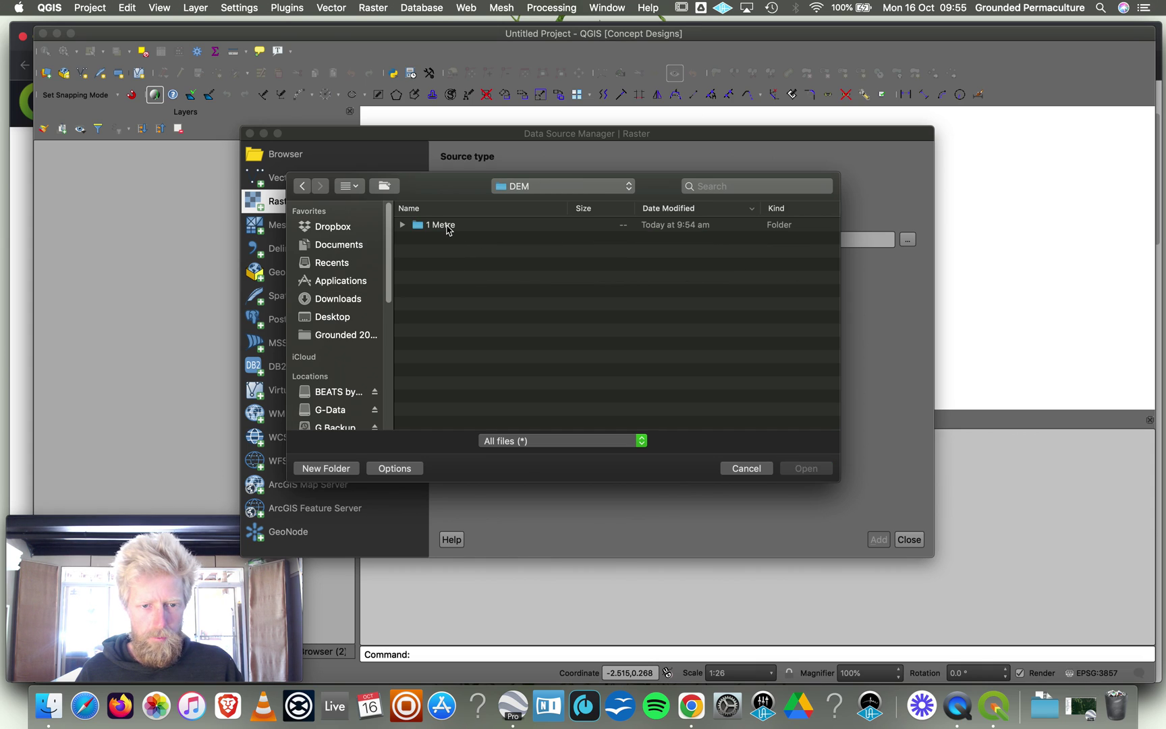
{"action": "double_click", "coordinate": [442, 225]}
Select all four GoldCoast TIFF tiles and add them to the project.
{"action": "left_click", "coordinate": [453, 241]}
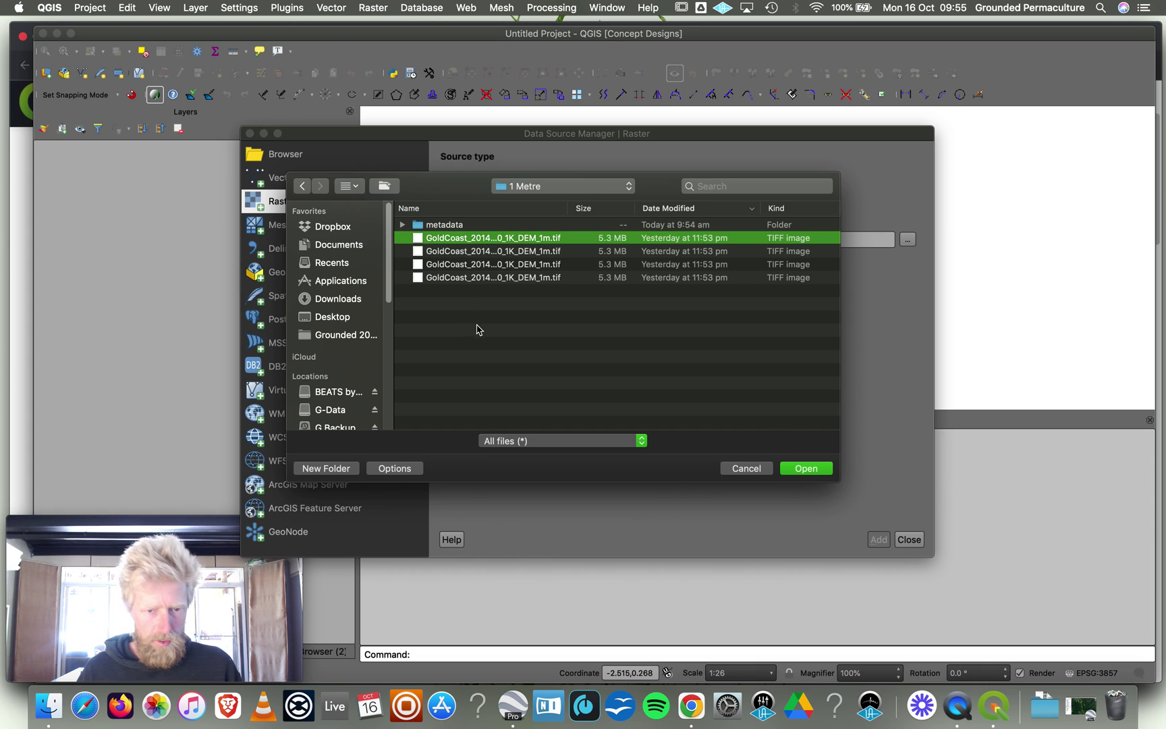
{"action": "left_click", "coordinate": [487, 279], "text": "shift"}
{"action": "left_click", "coordinate": [797, 470]}
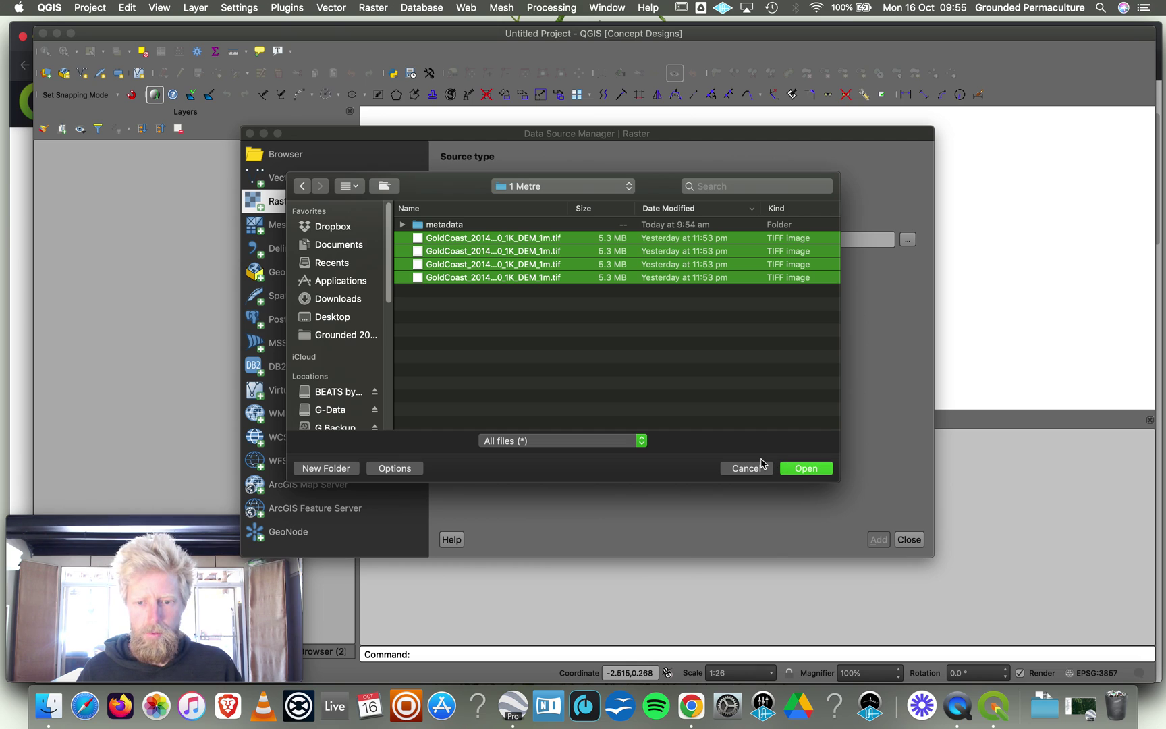
{"action": "left_click", "coordinate": [788, 475]}
{"action": "left_click", "coordinate": [872, 544]}
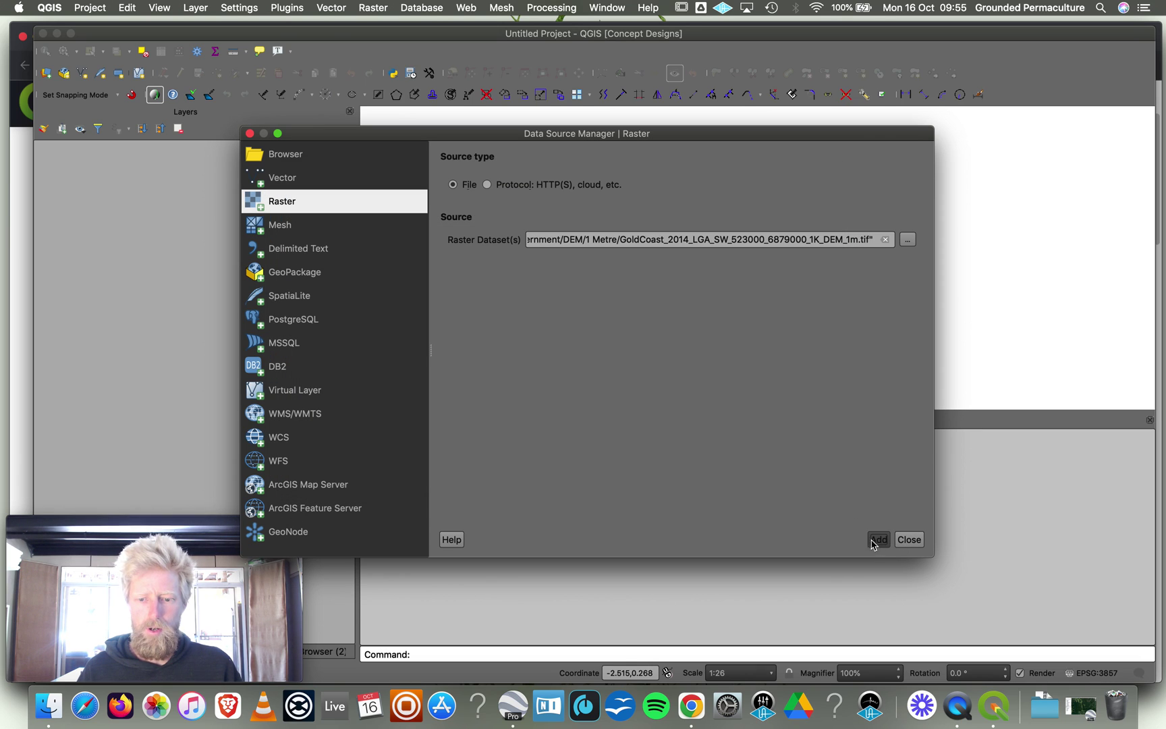
{"action": "left_click", "coordinate": [249, 133]}
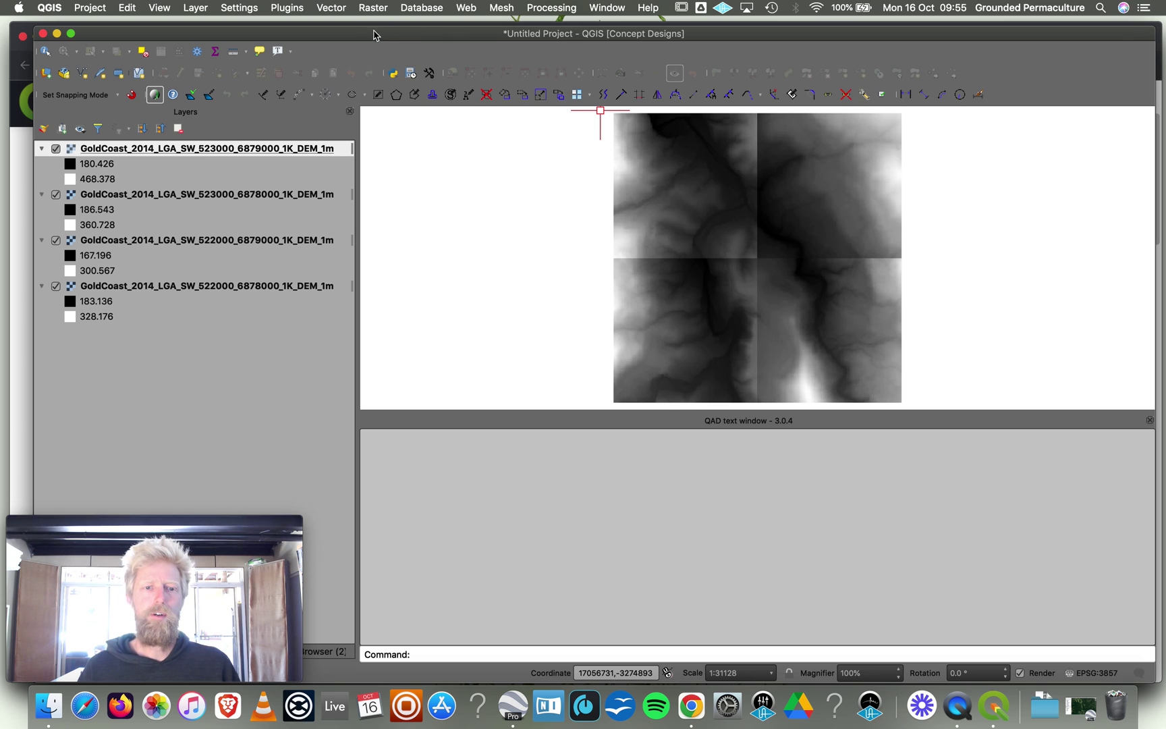
{"action": "left_click_drag", "start_coordinate": [372, 37], "coordinate": [361, 38]}
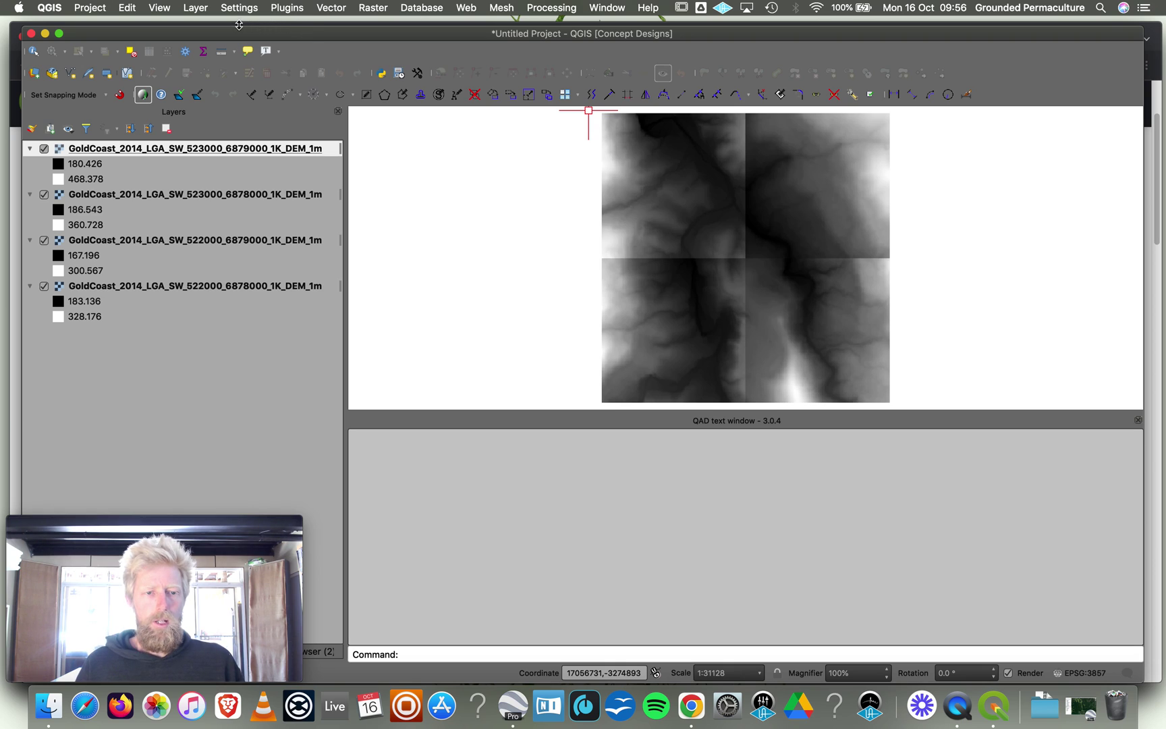
Open the Raster > Conversion > Polygonize tool.
{"action": "left_click", "coordinate": [375, 8]}
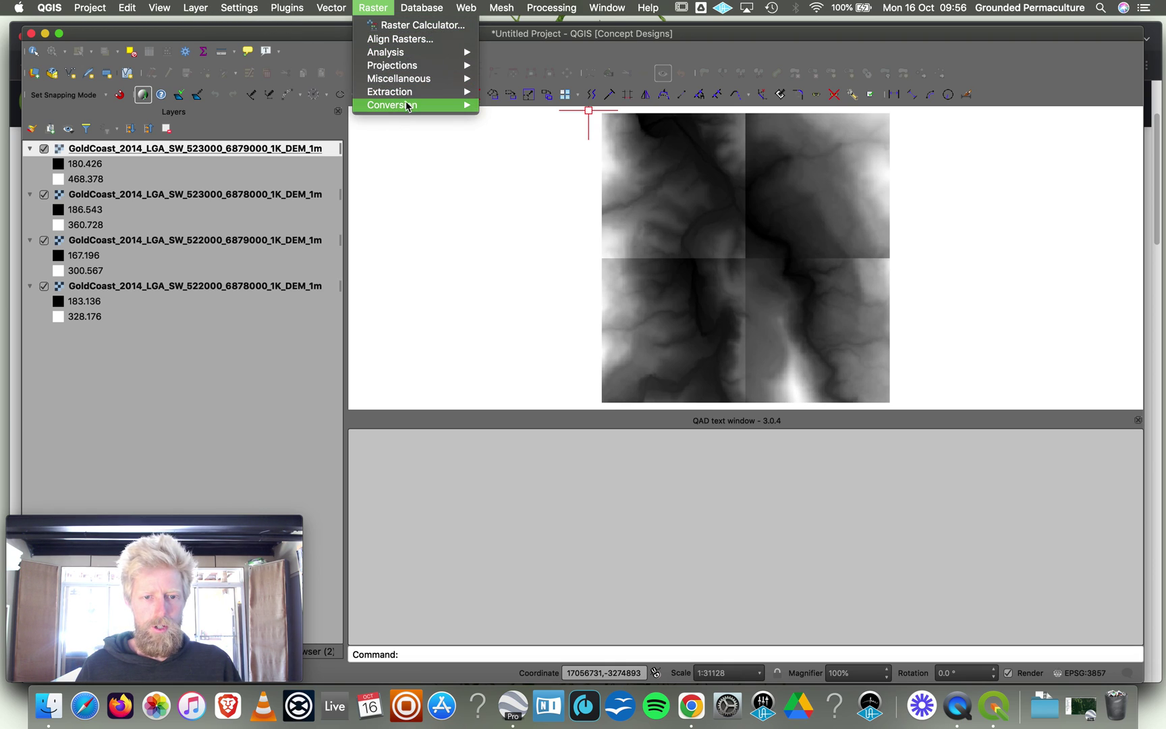
{"action": "mouse_move", "coordinate": [409, 106]}
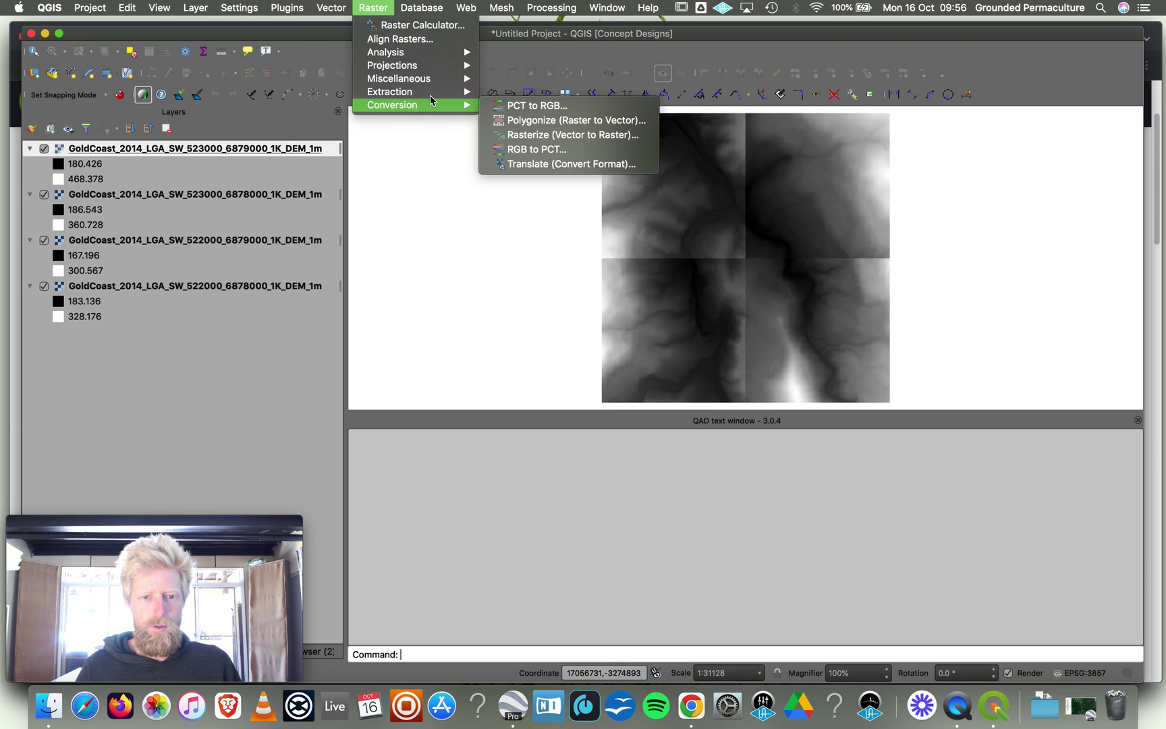
{"action": "left_click", "coordinate": [552, 121]}
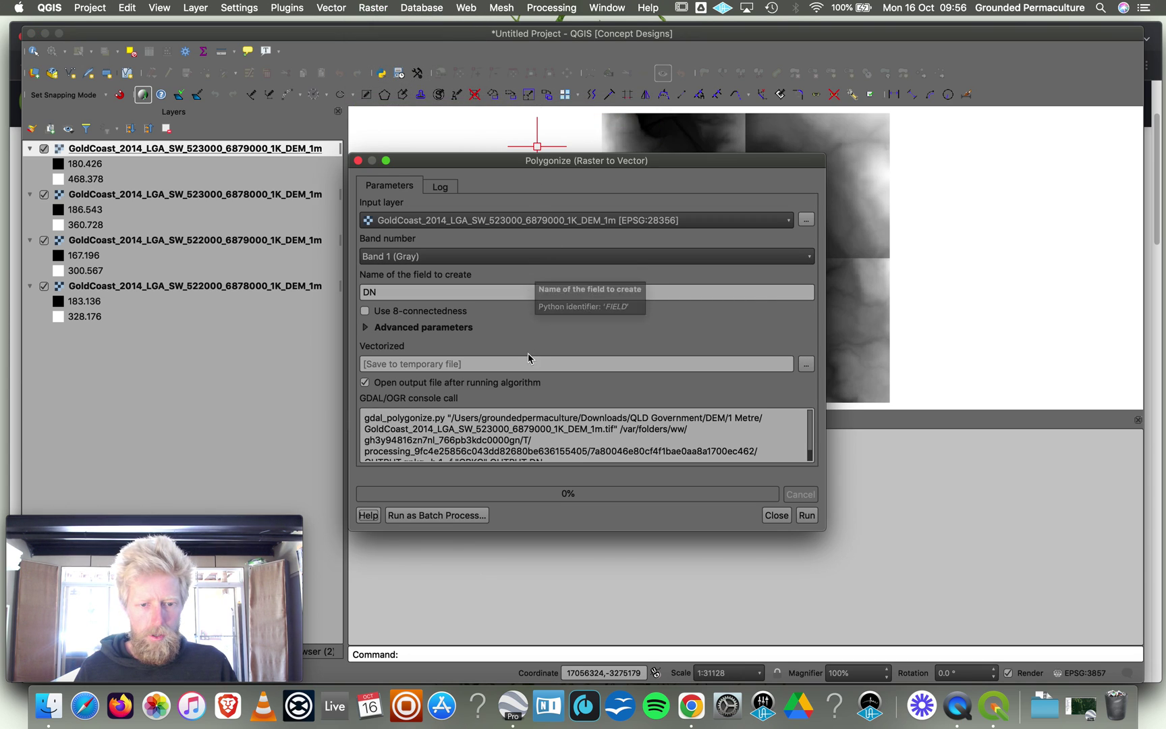
Save the Polygonize output as NB1 in a new 'Converted' folder inside Downloads.
{"action": "left_click", "coordinate": [807, 368]}
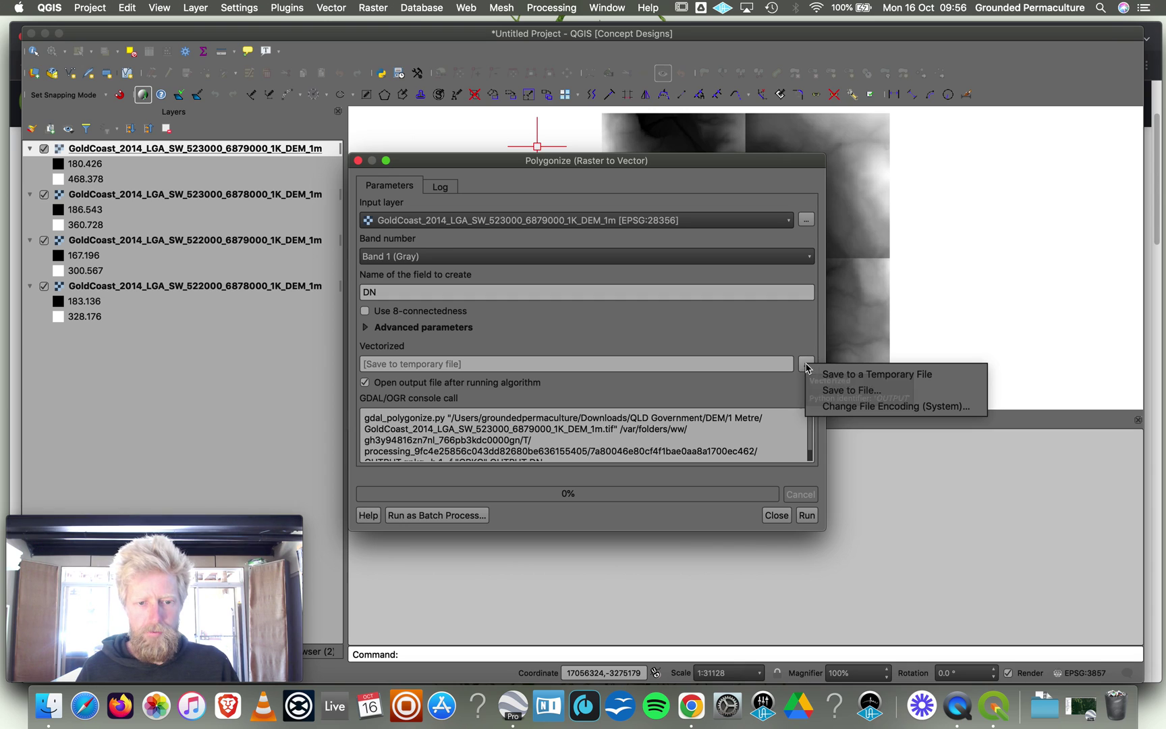
{"action": "left_click", "coordinate": [837, 388]}
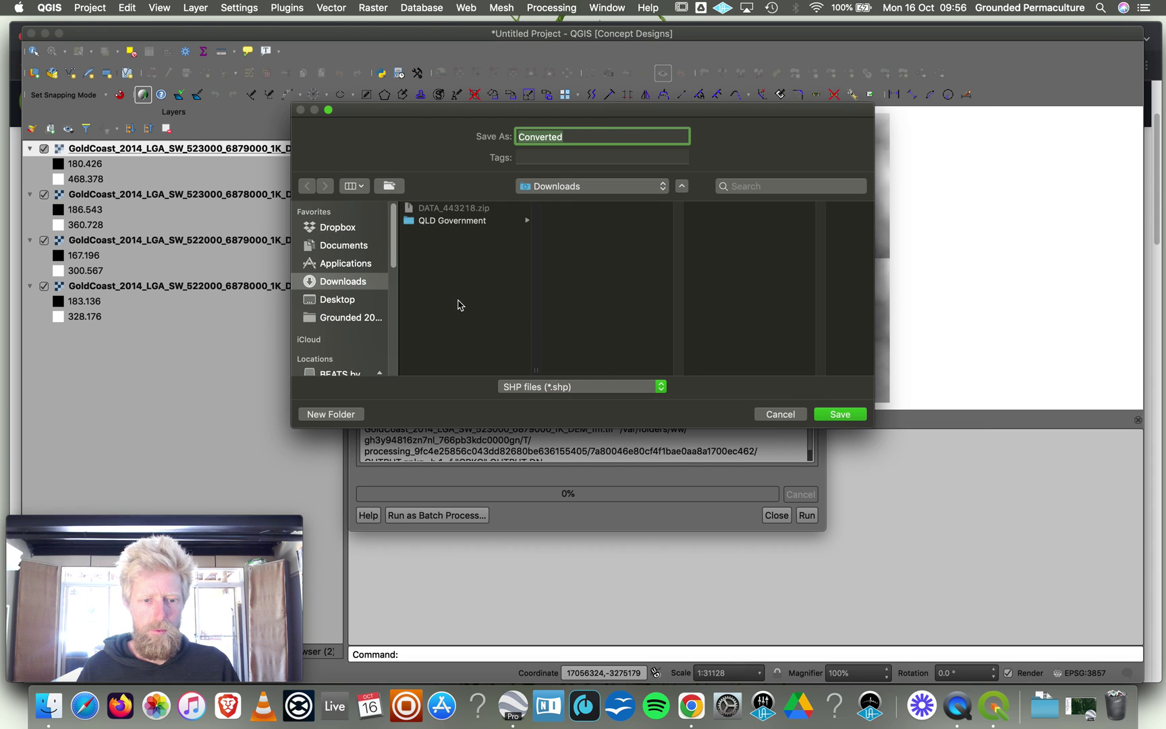
{"action": "left_click", "coordinate": [465, 283]}
{"action": "left_click", "coordinate": [331, 414]}
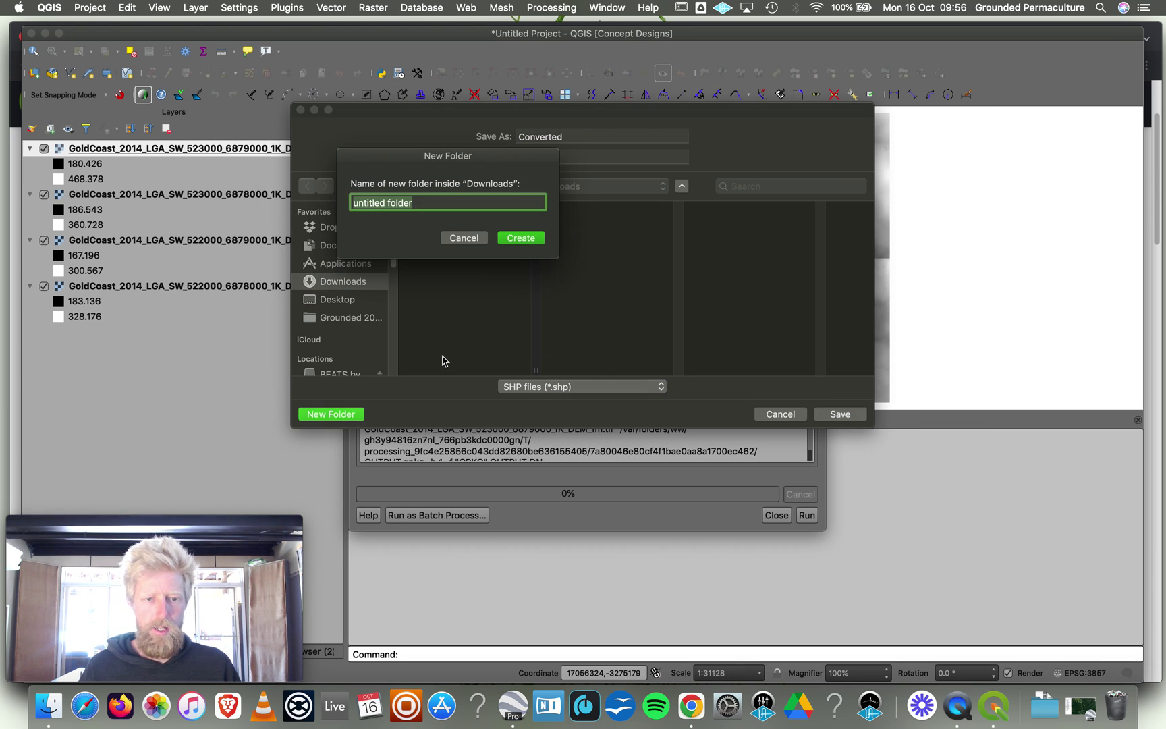
{"action": "type", "text": "Converted"}
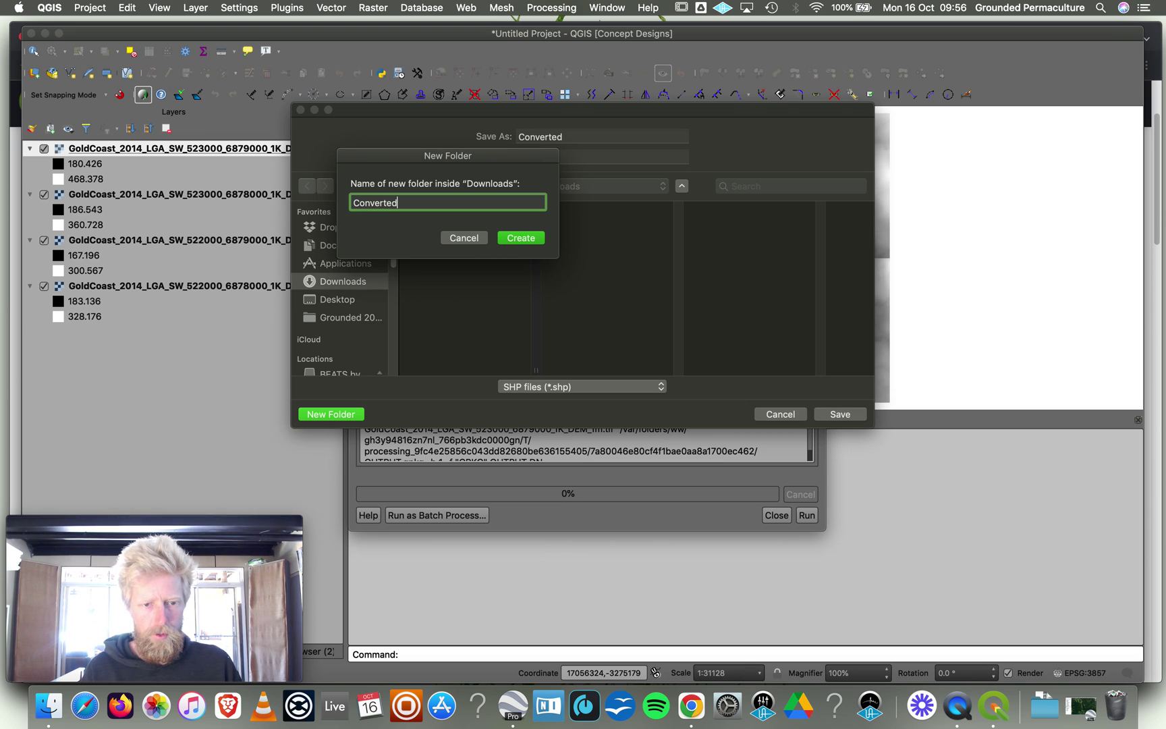
{"action": "left_click", "coordinate": [521, 238]}
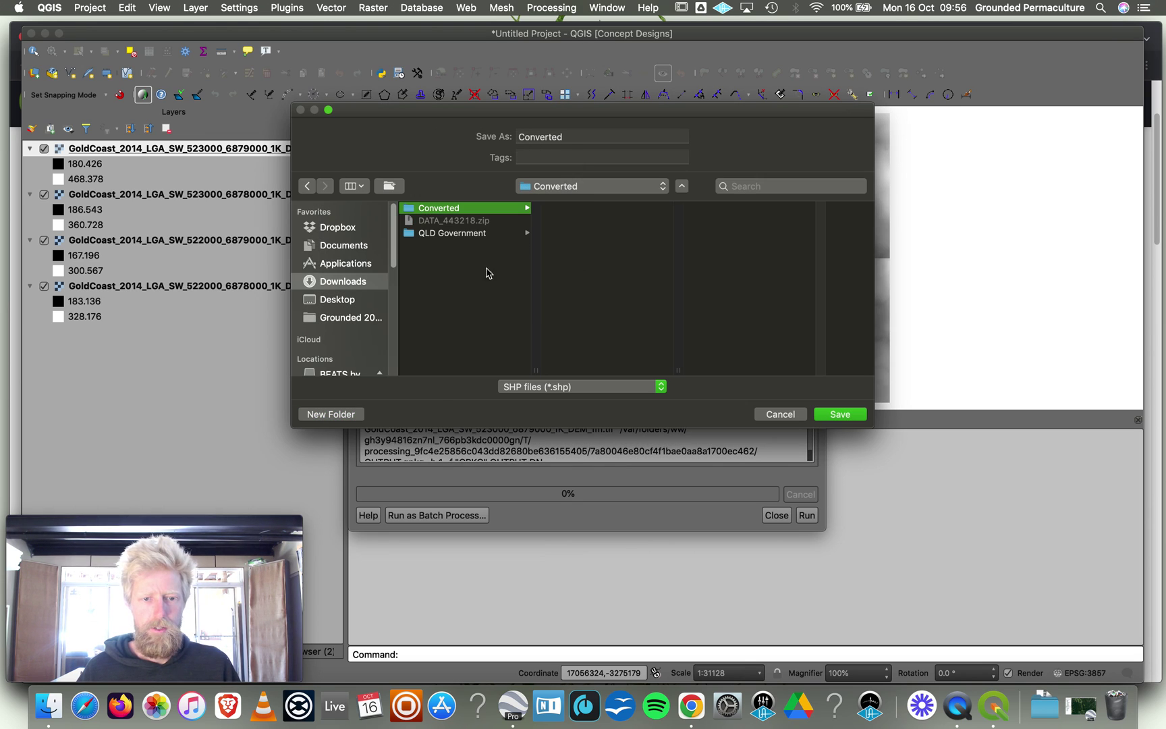
{"action": "double_click", "coordinate": [547, 138]}
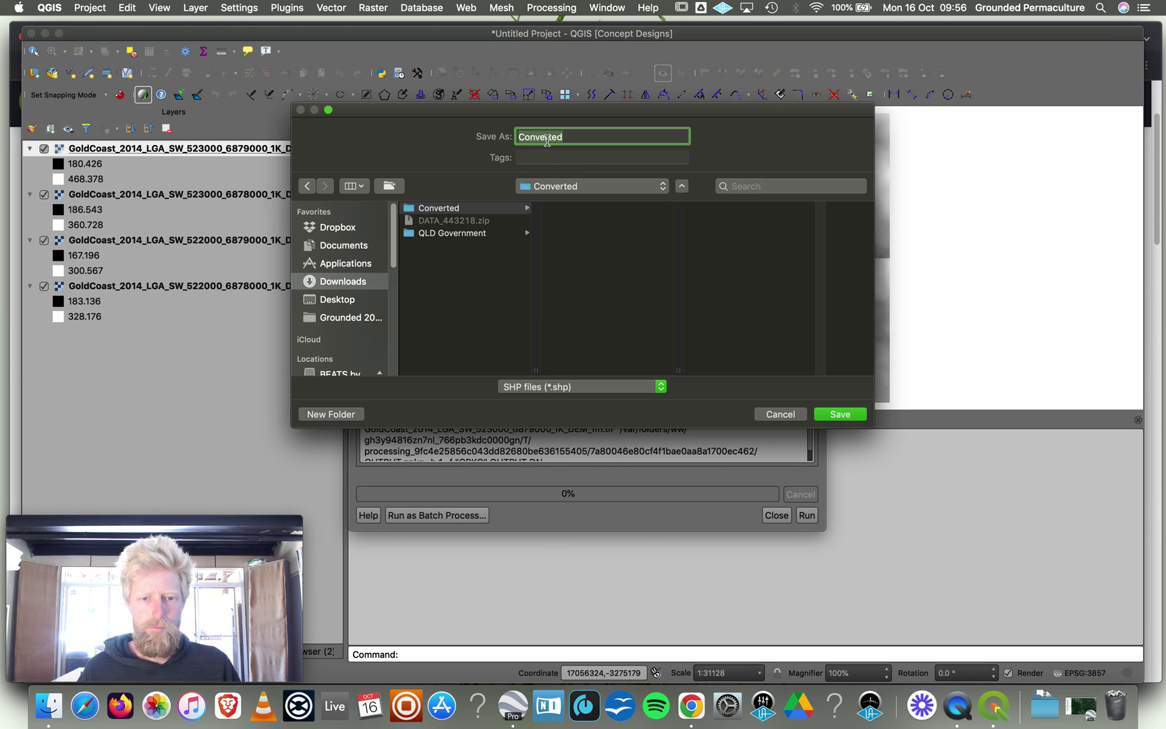
{"action": "type", "text": "NB1"}
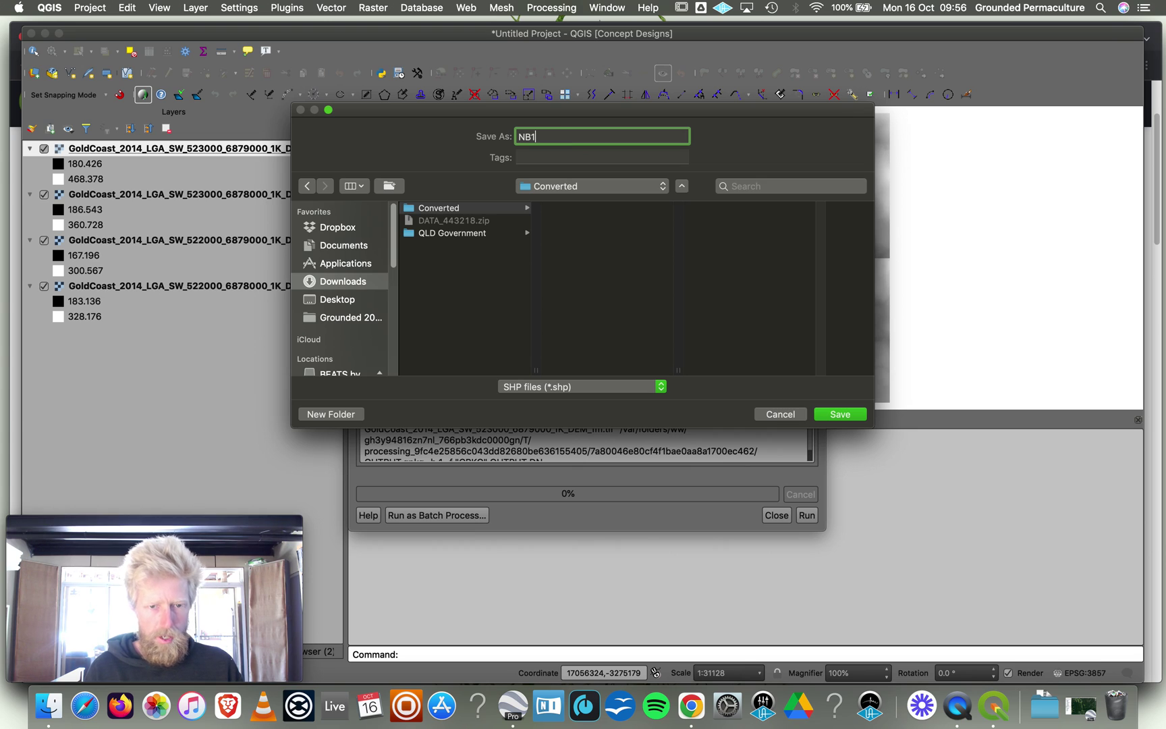
{"action": "left_click", "coordinate": [835, 414]}
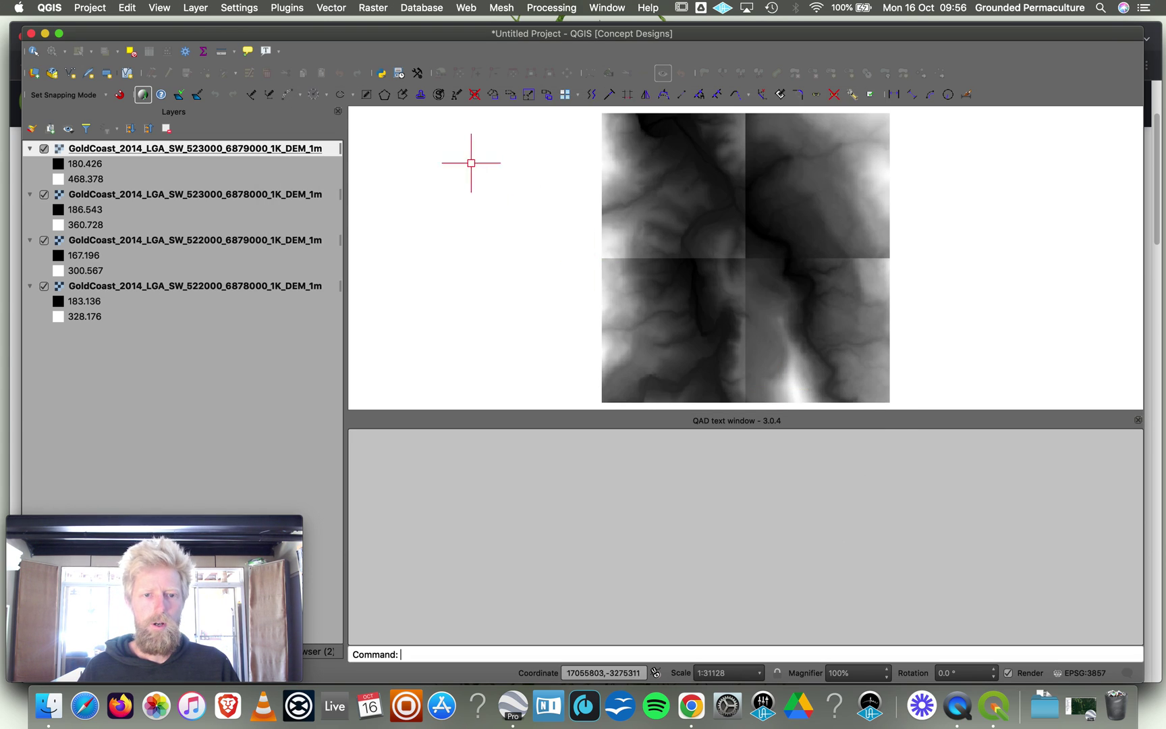
Polygonize the 523000_6879000 DEM tile into NB1.shp in the Converted folder.
{"action": "left_click", "coordinate": [366, 8]}
{"action": "mouse_move", "coordinate": [405, 104]}
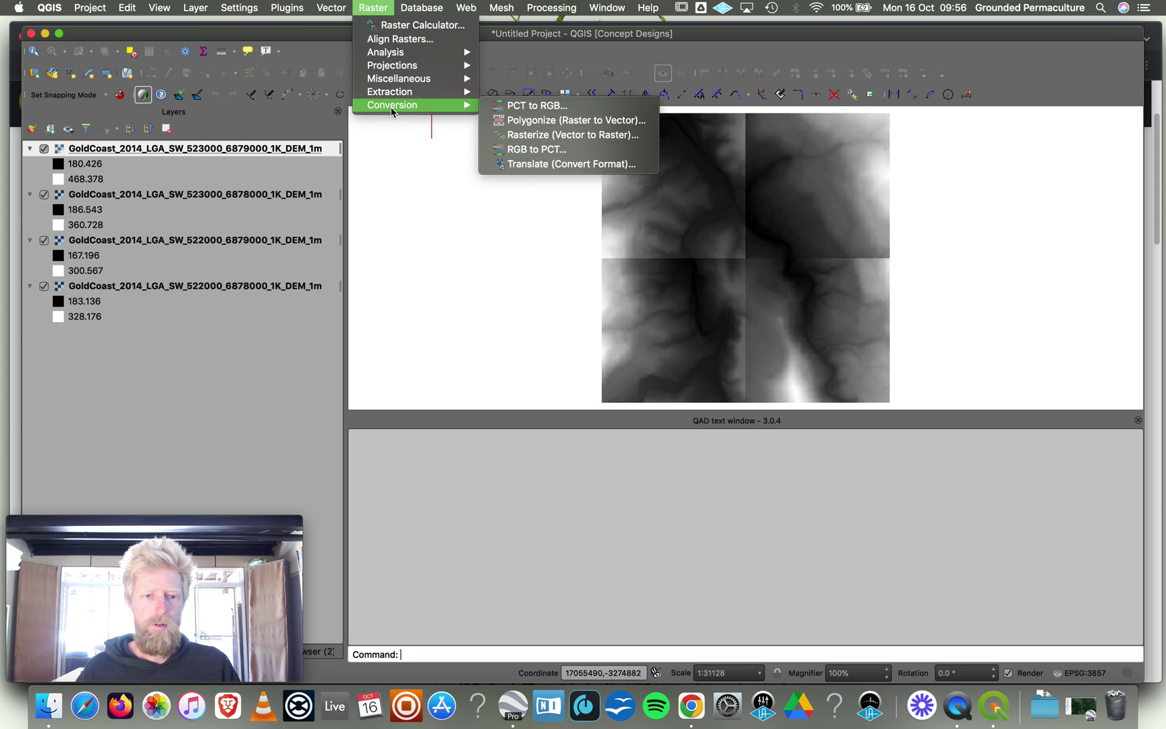
{"action": "left_click", "coordinate": [533, 120]}
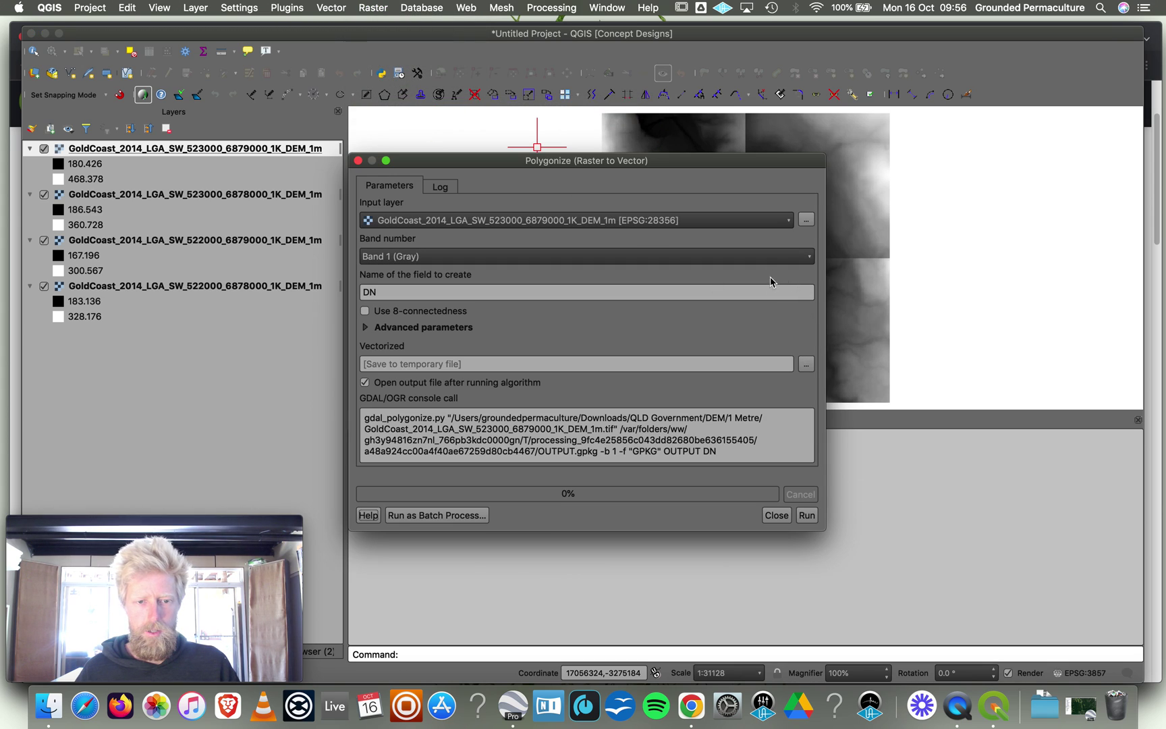
{"action": "left_click", "coordinate": [807, 364]}
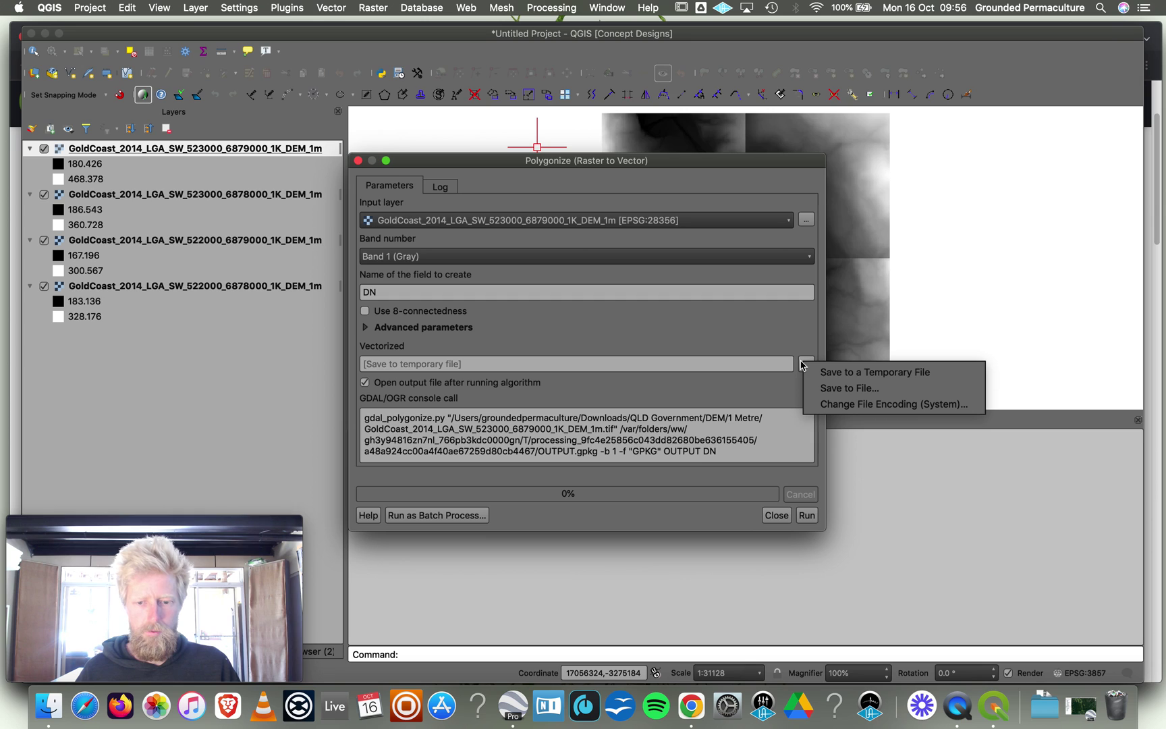
{"action": "left_click", "coordinate": [836, 390]}
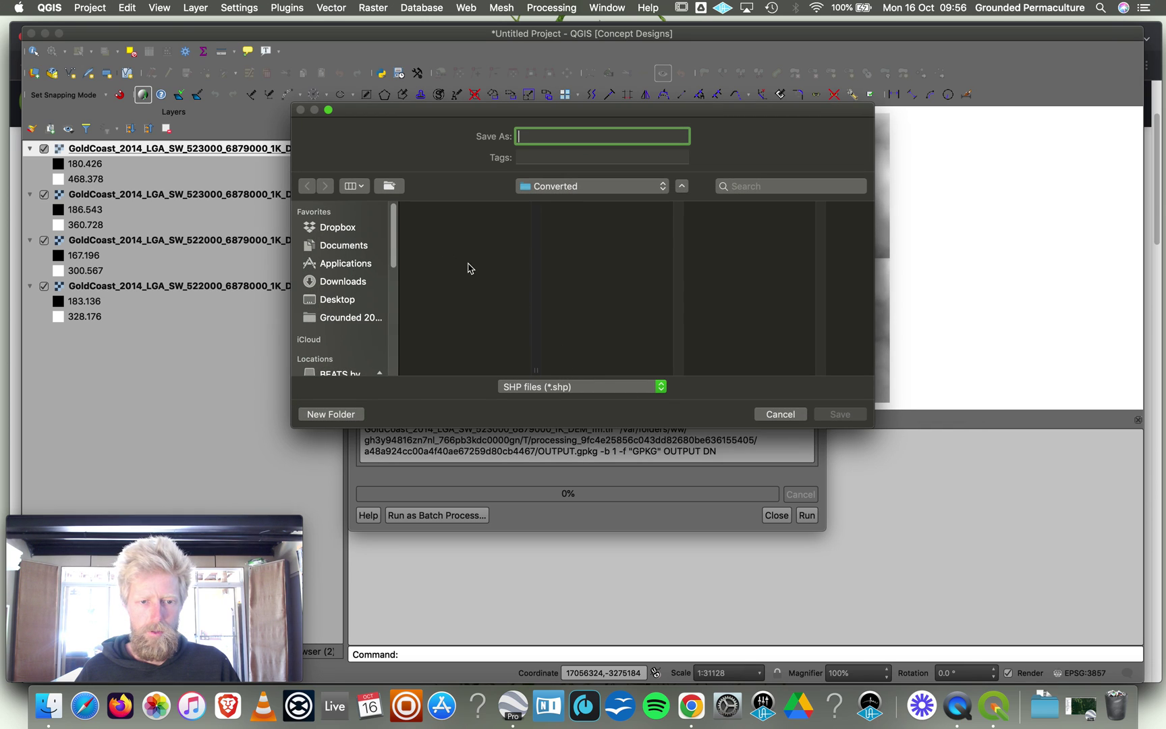
{"action": "type", "text": "NB1"}
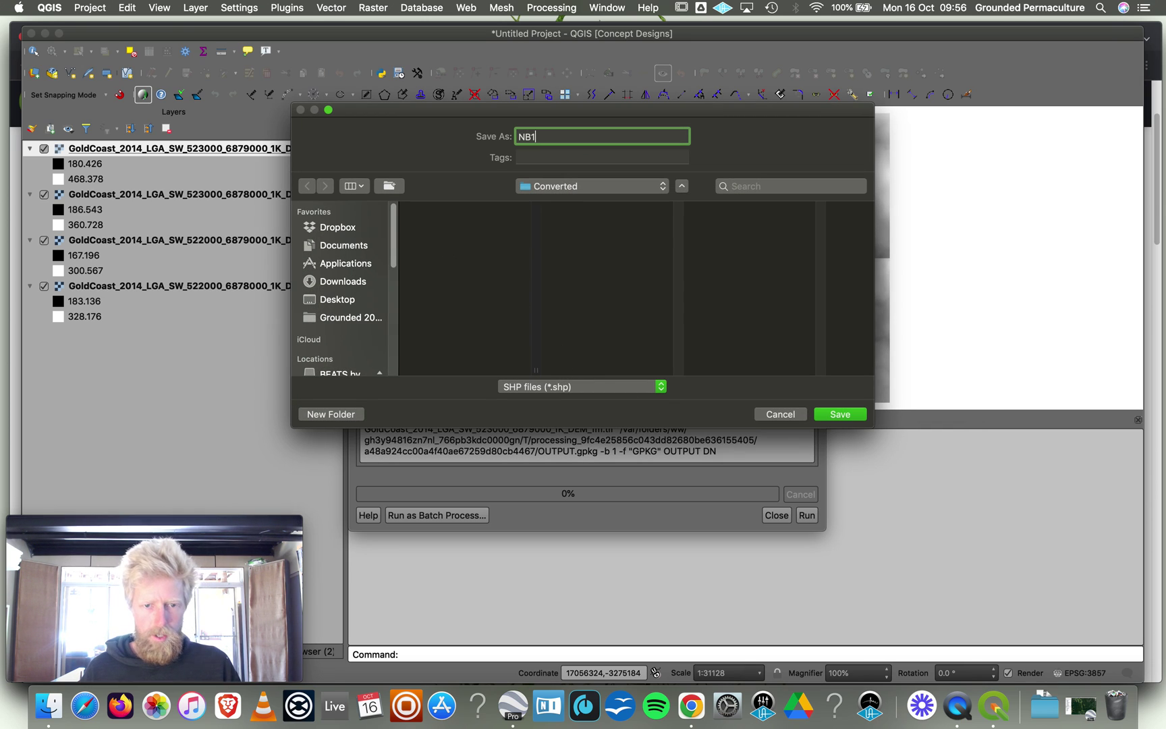
{"action": "left_click", "coordinate": [837, 414]}
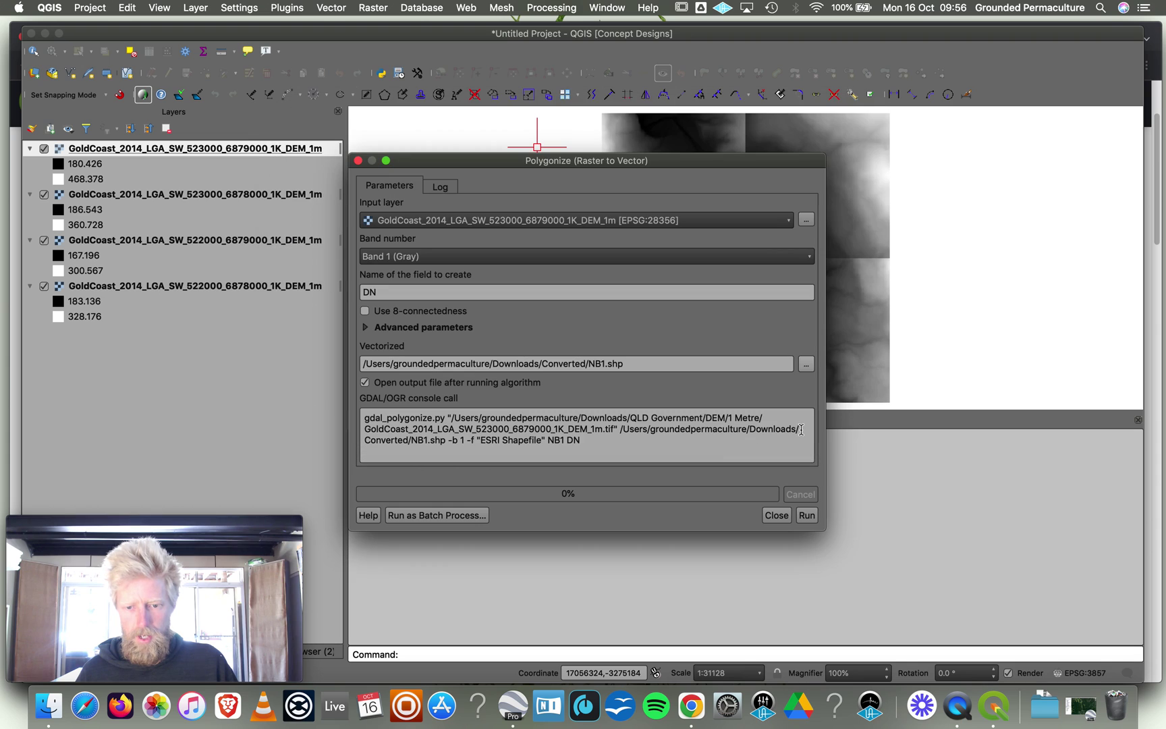
{"action": "left_click", "coordinate": [807, 518]}
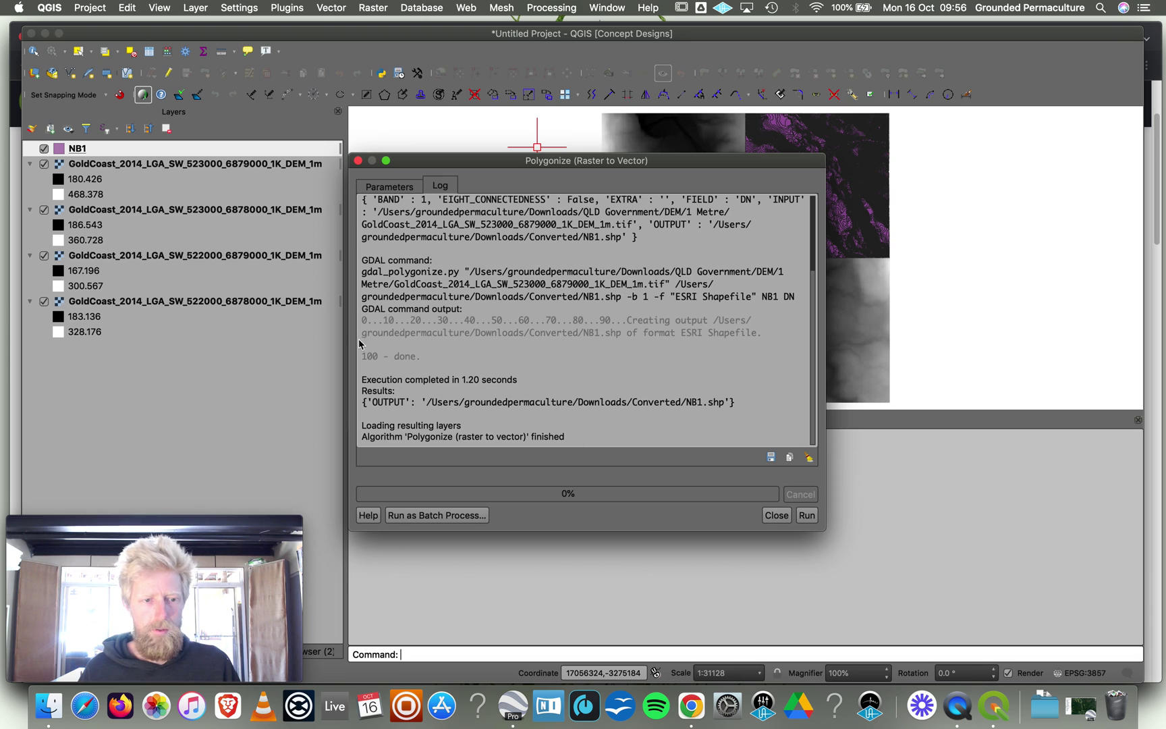
{"action": "left_click", "coordinate": [226, 214]}
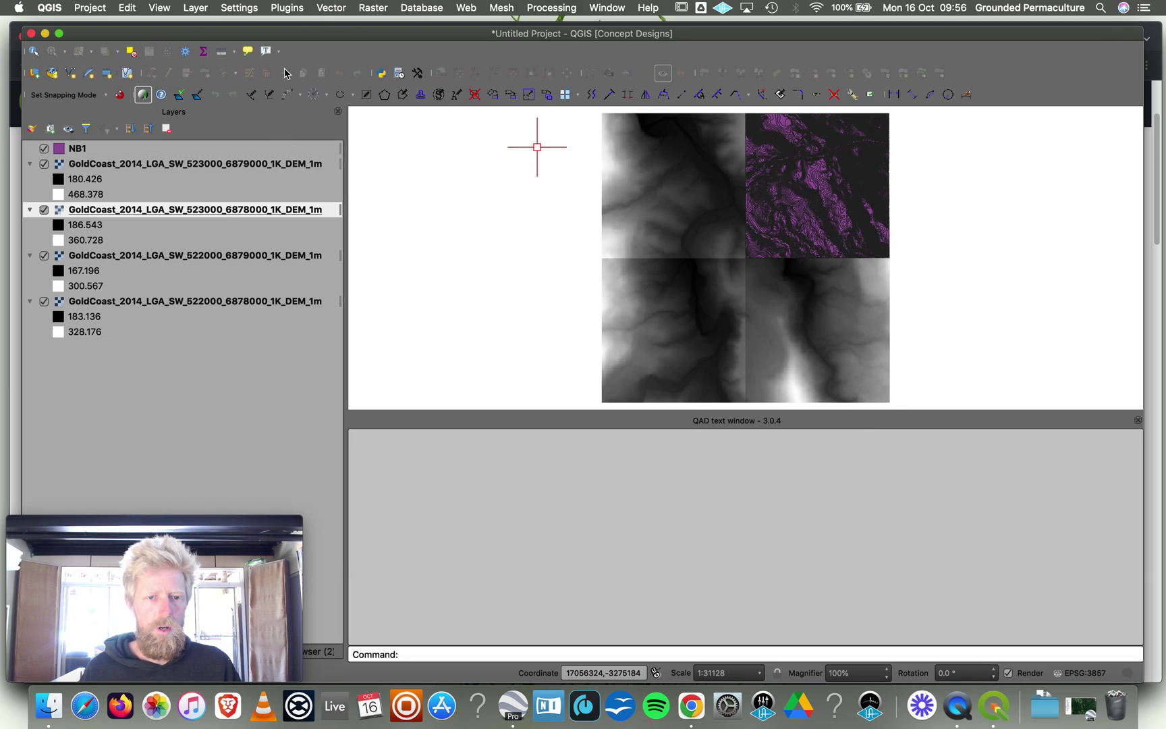
Polygonize the 523000_6878000 DEM tile into NB2.shp in the Converted folder.
{"action": "left_click", "coordinate": [327, 8]}
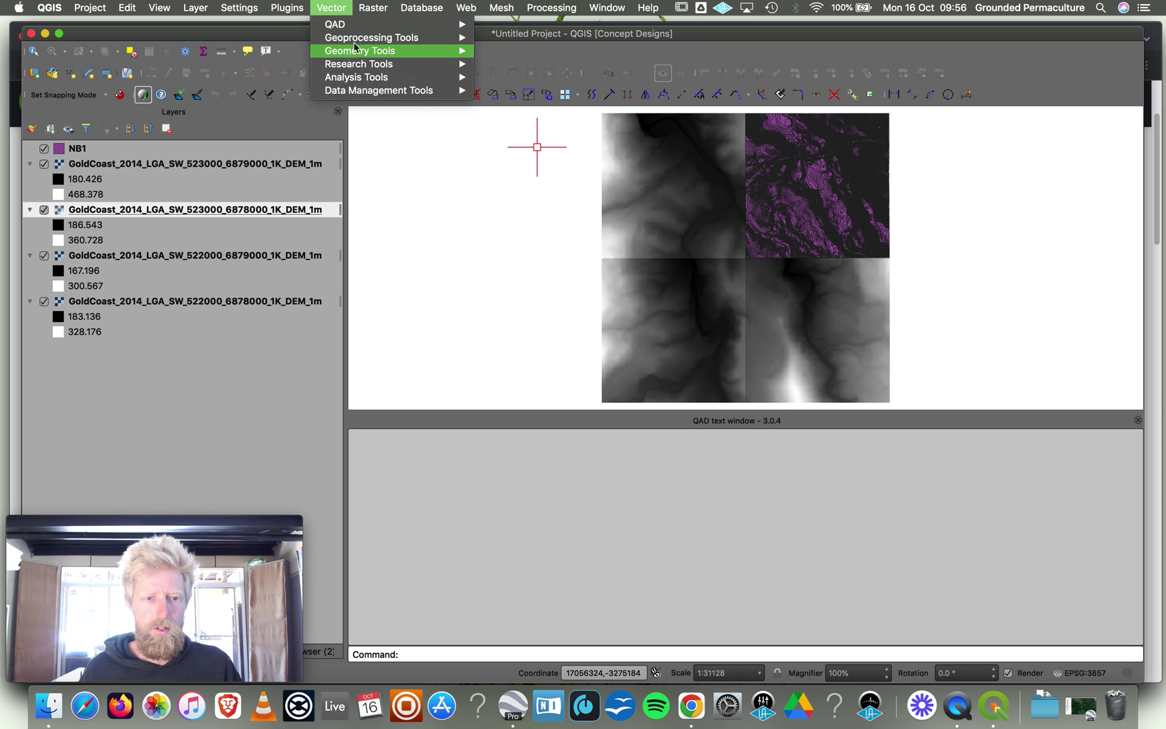
{"action": "mouse_move", "coordinate": [372, 8]}
{"action": "mouse_move", "coordinate": [439, 106]}
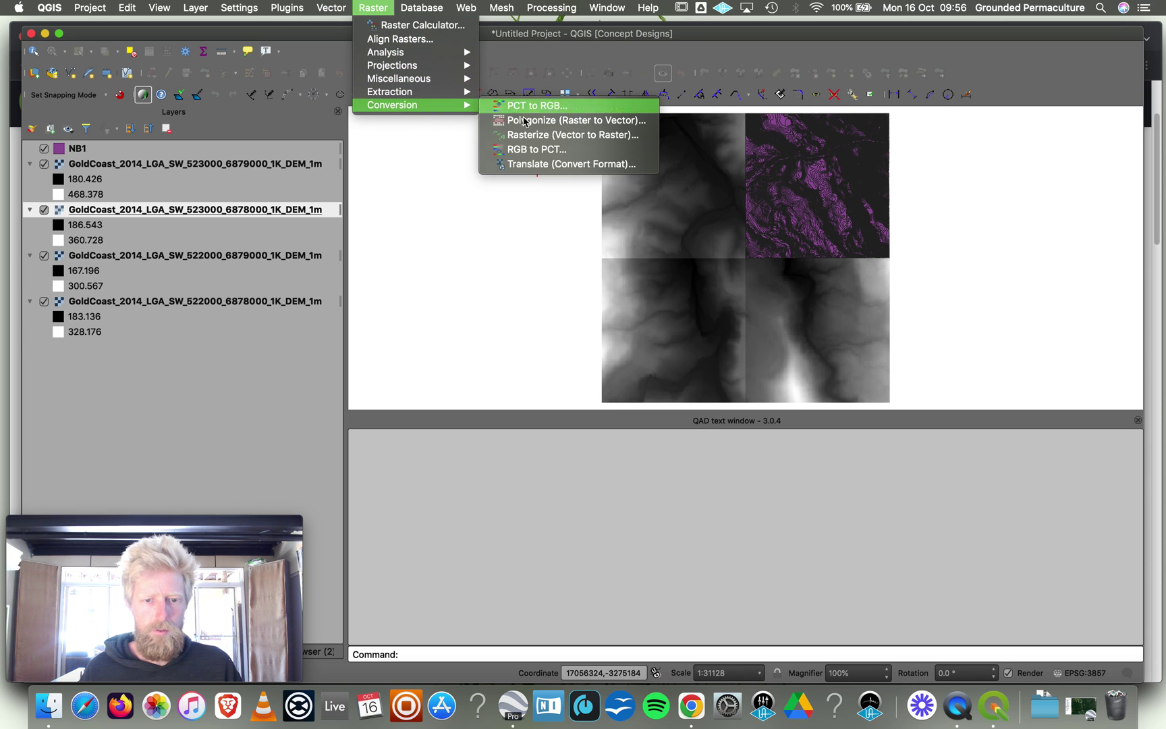
{"action": "left_click", "coordinate": [548, 123]}
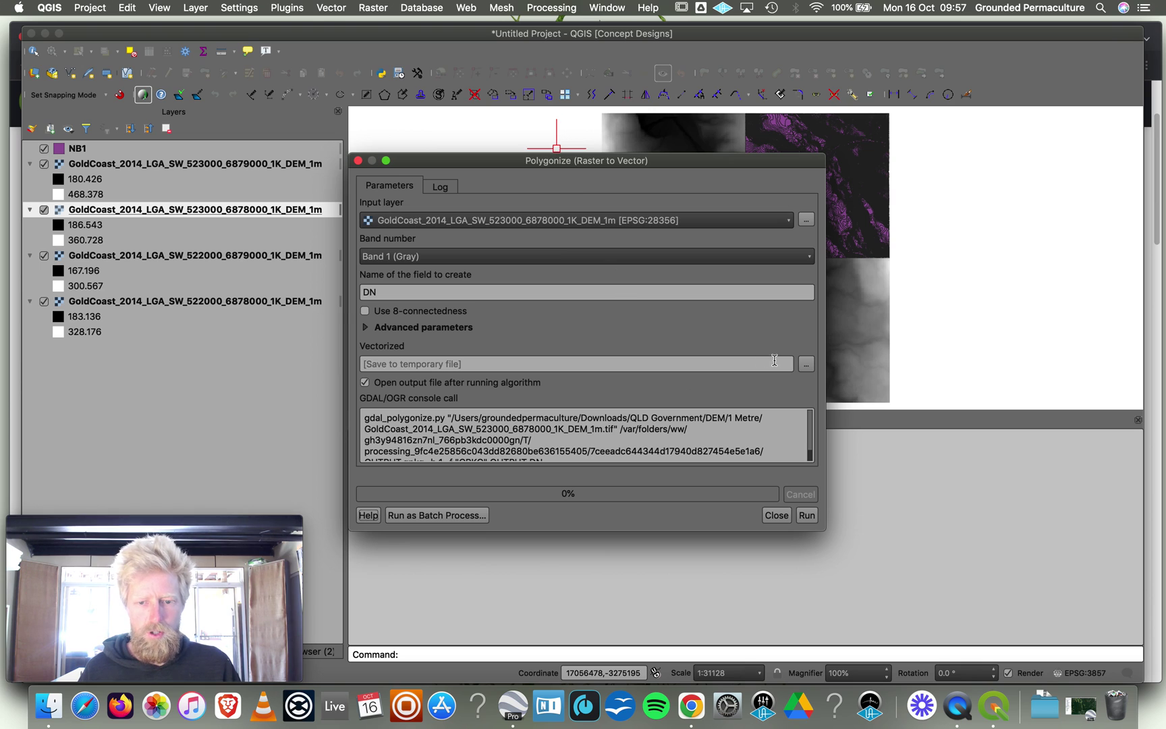
{"action": "left_click", "coordinate": [806, 364]}
{"action": "left_click", "coordinate": [849, 389]}
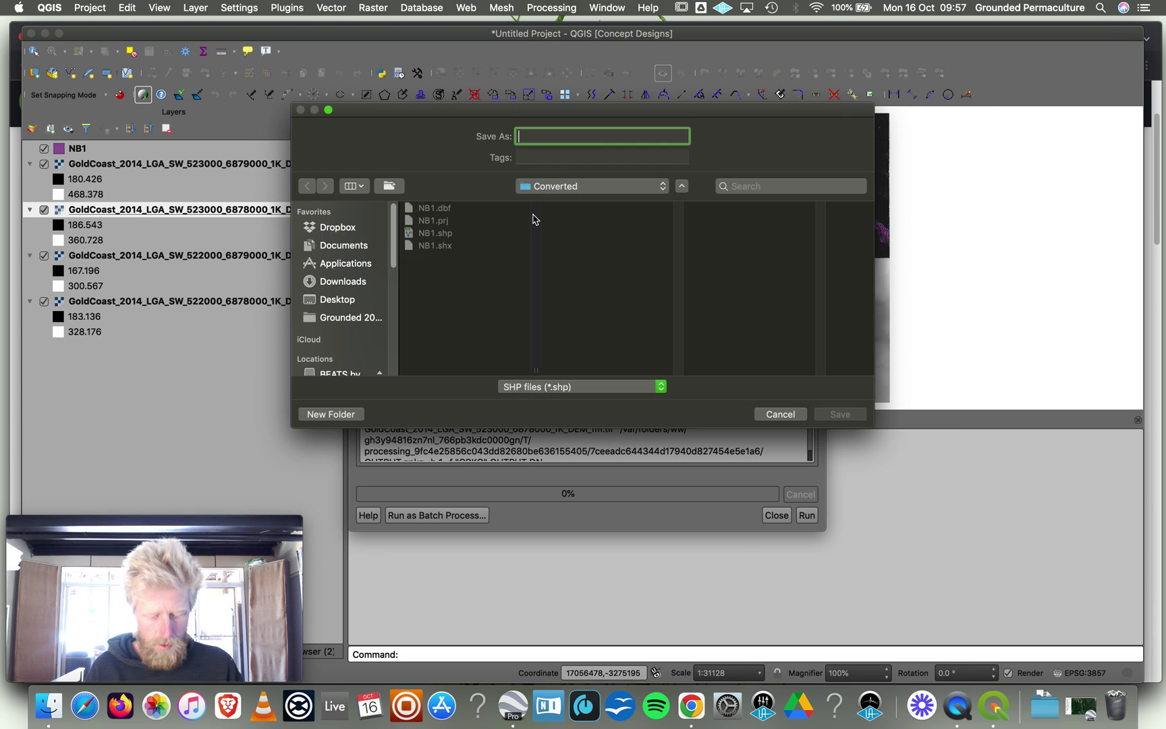
{"action": "type", "text": "NB2"}
{"action": "left_click", "coordinate": [840, 414]}
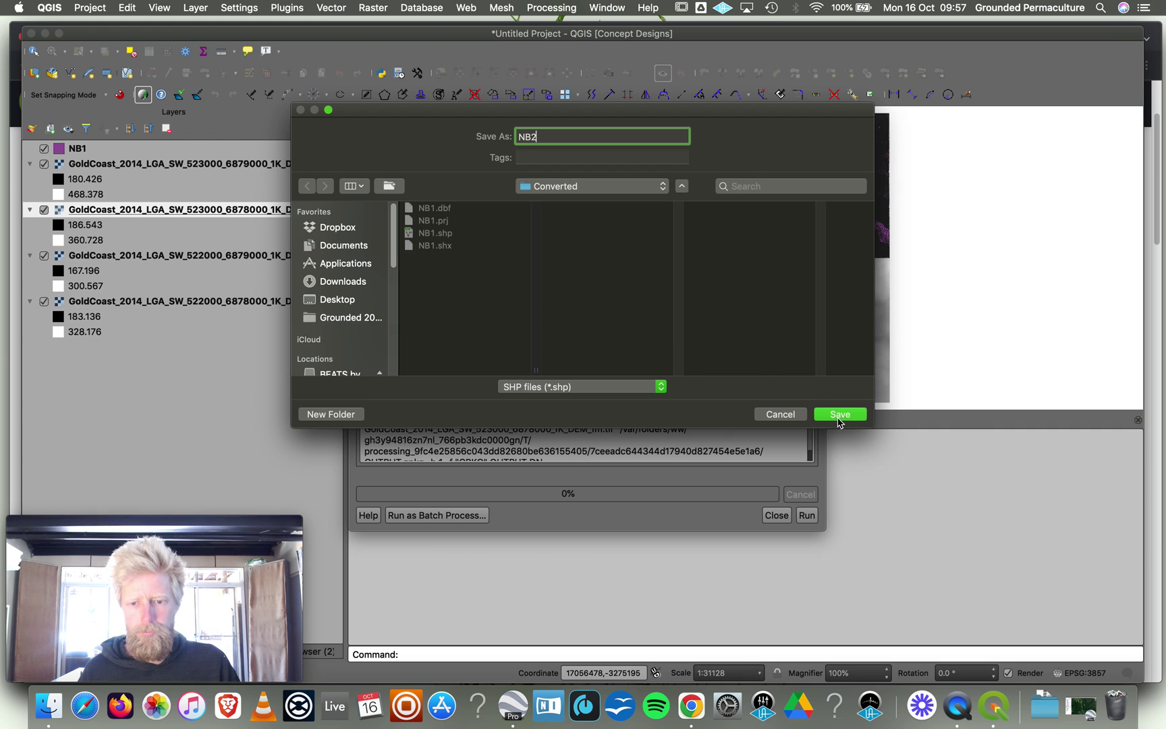
{"action": "left_click", "coordinate": [807, 515]}
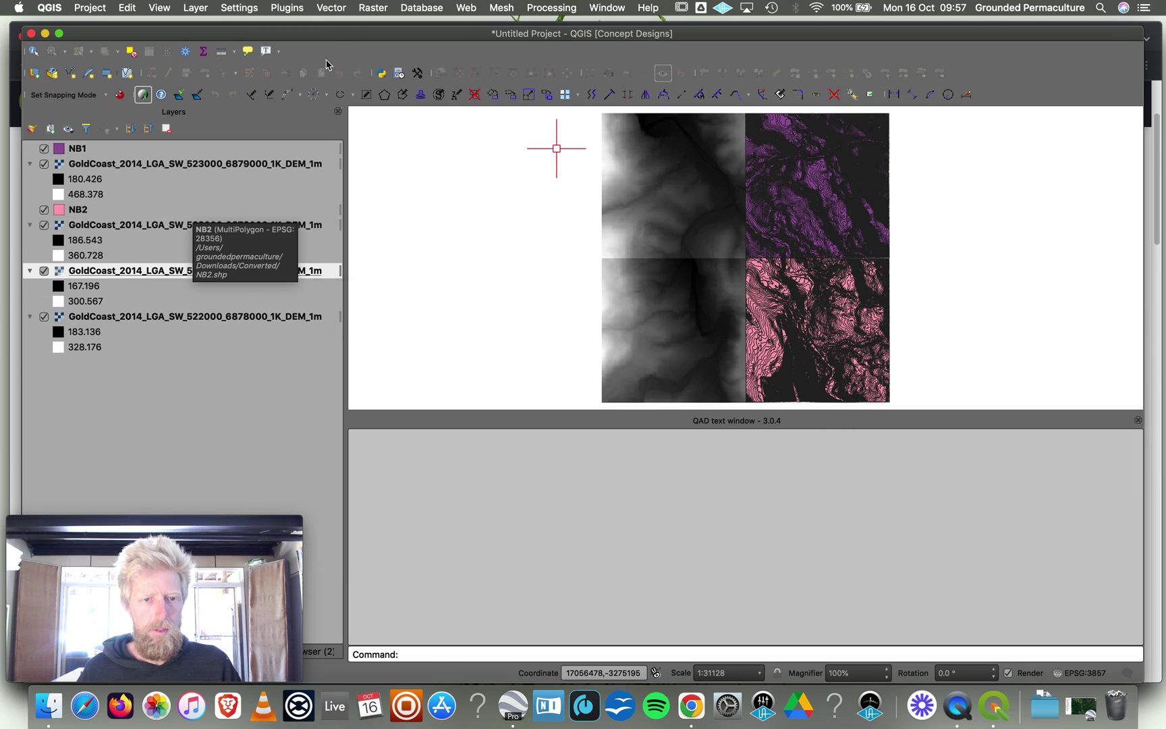
Polygonize the 522000_6879000 DEM tile into NB3.shp in the Converted folder.
{"action": "left_click", "coordinate": [330, 8]}
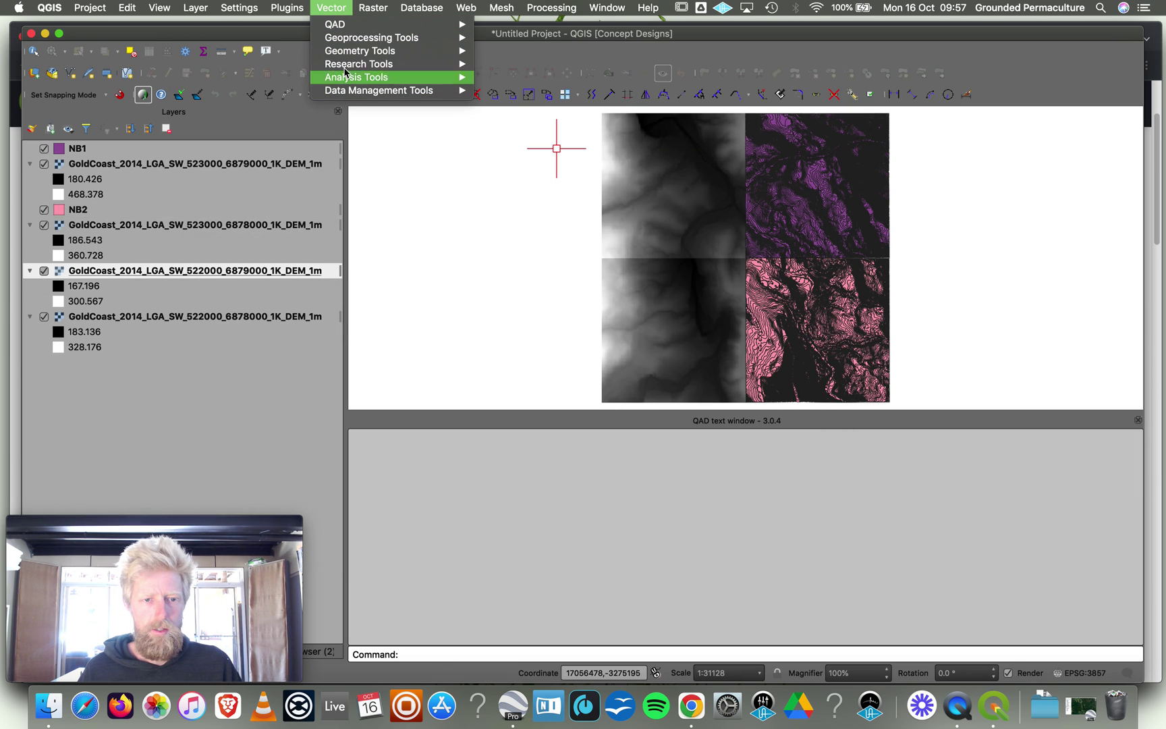
{"action": "mouse_move", "coordinate": [362, 8]}
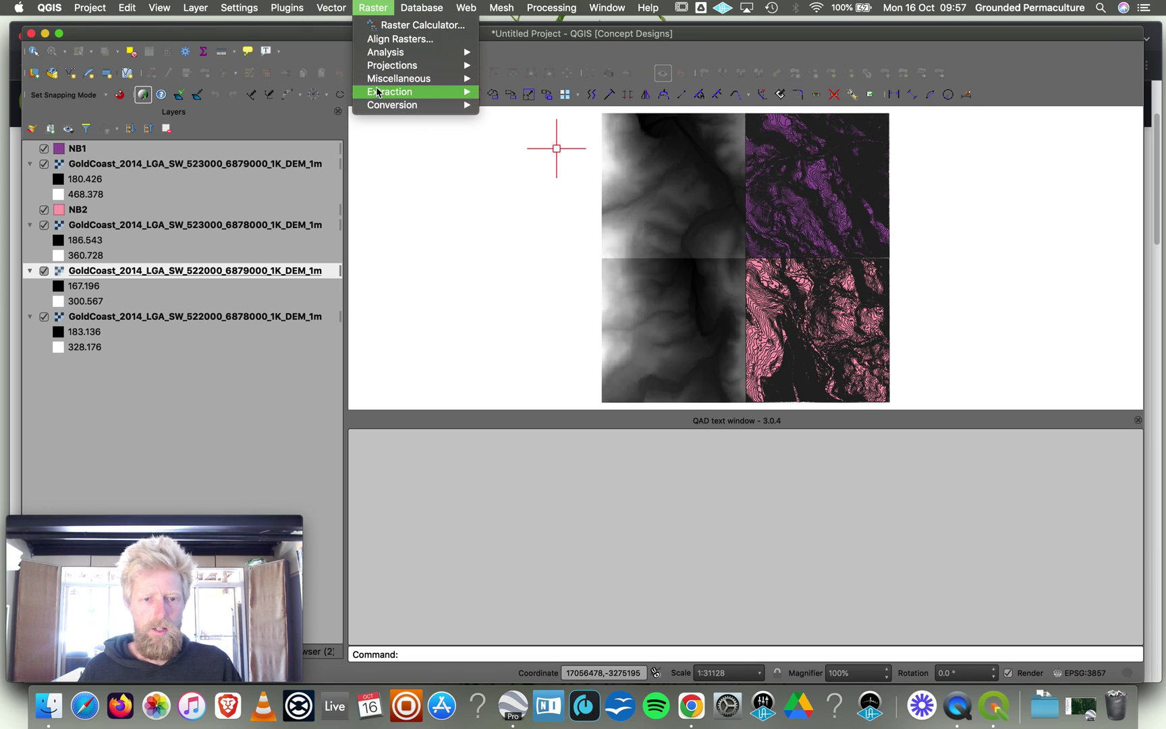
{"action": "mouse_move", "coordinate": [419, 104]}
{"action": "left_click", "coordinate": [525, 124]}
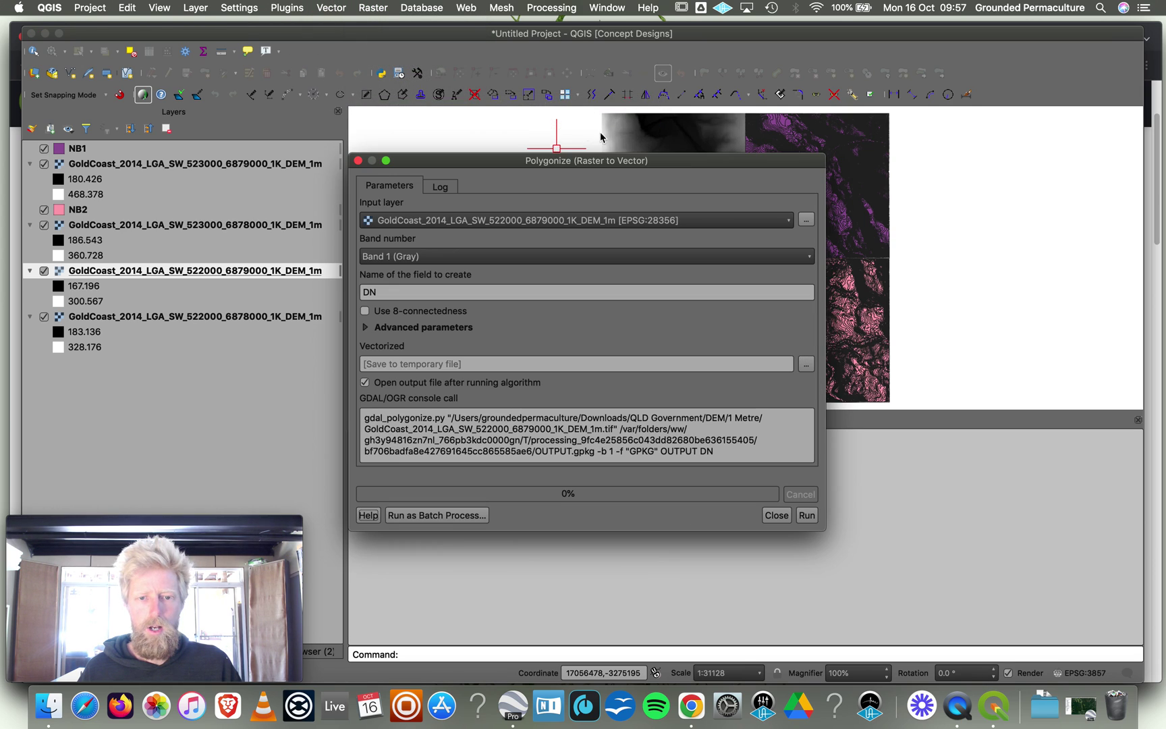
{"action": "left_click", "coordinate": [806, 364]}
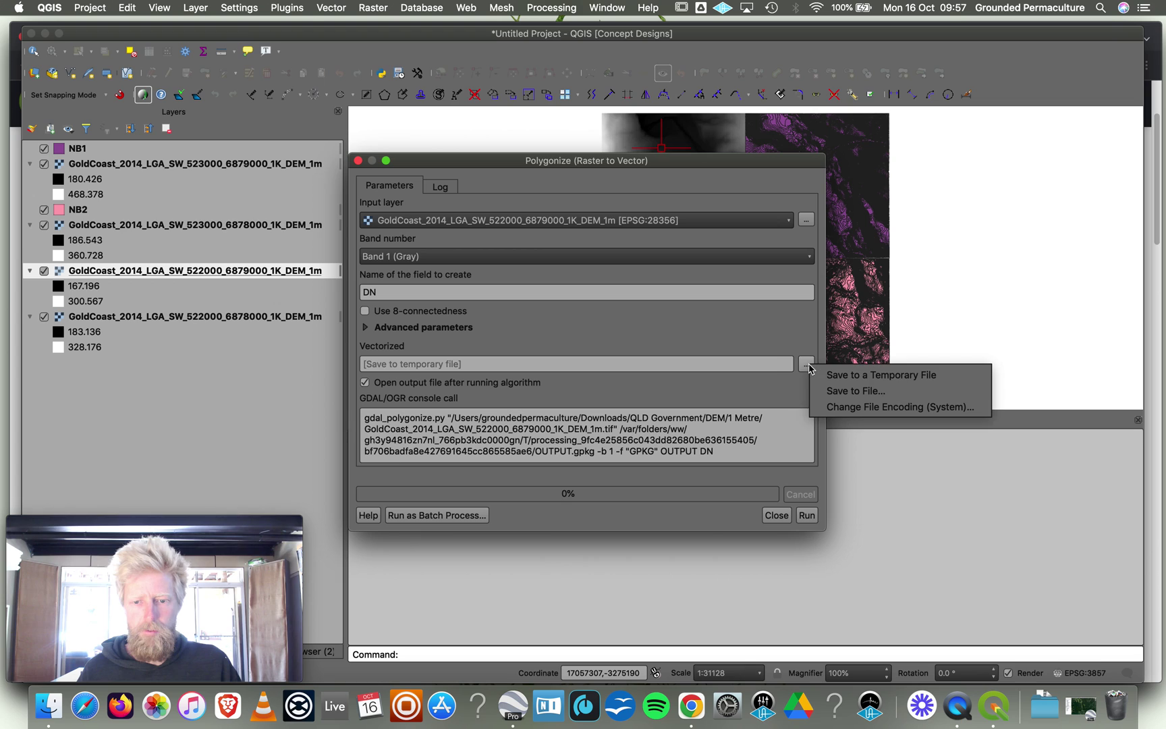
{"action": "left_click", "coordinate": [843, 391]}
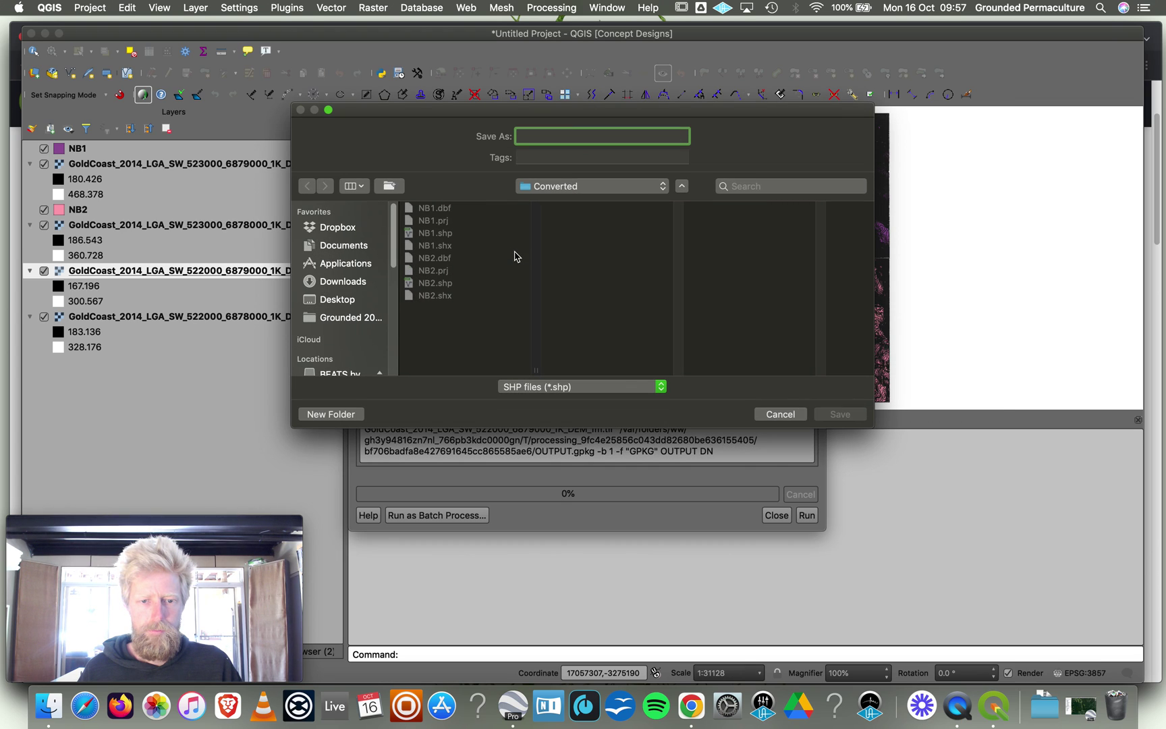
{"action": "type", "text": "NB3"}
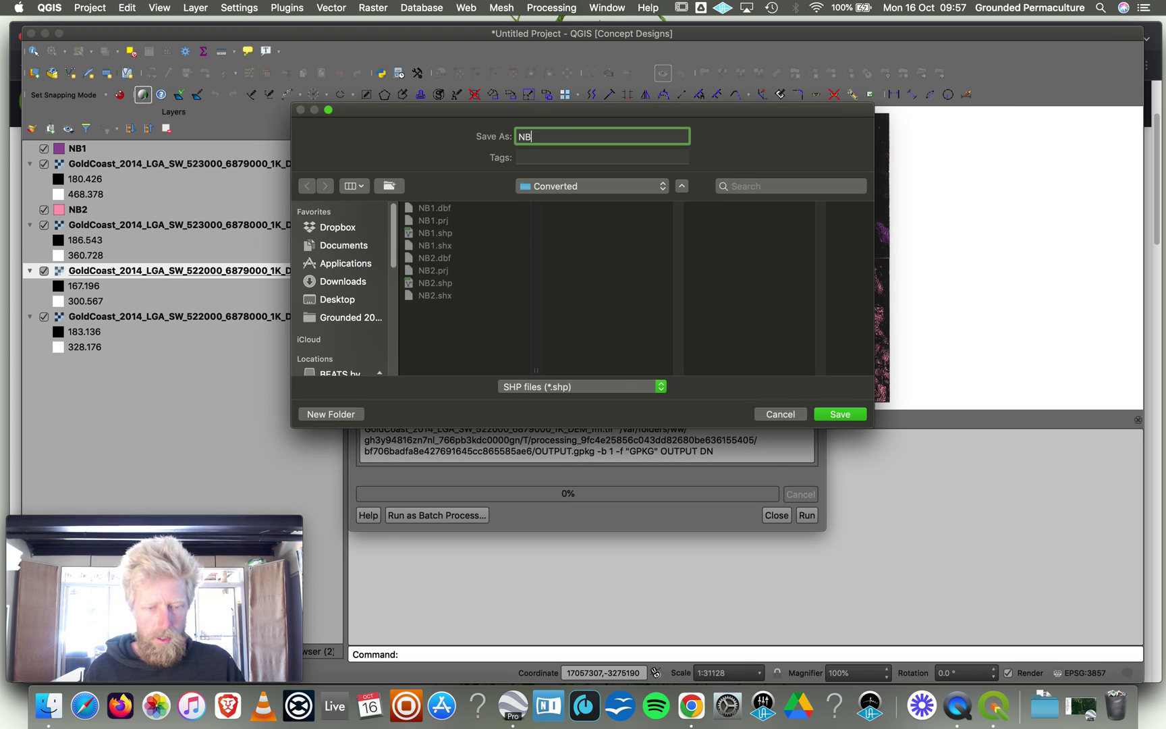
{"action": "left_click", "coordinate": [840, 416]}
{"action": "left_click", "coordinate": [806, 515]}
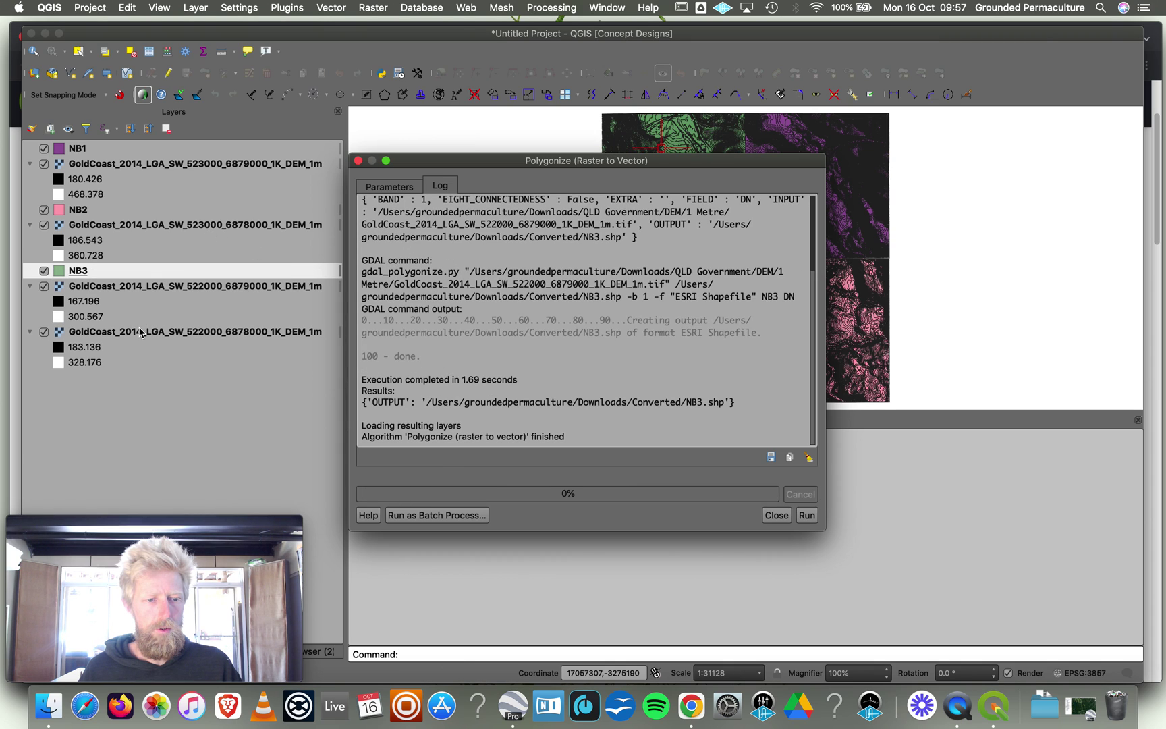
{"action": "left_click", "coordinate": [135, 336]}
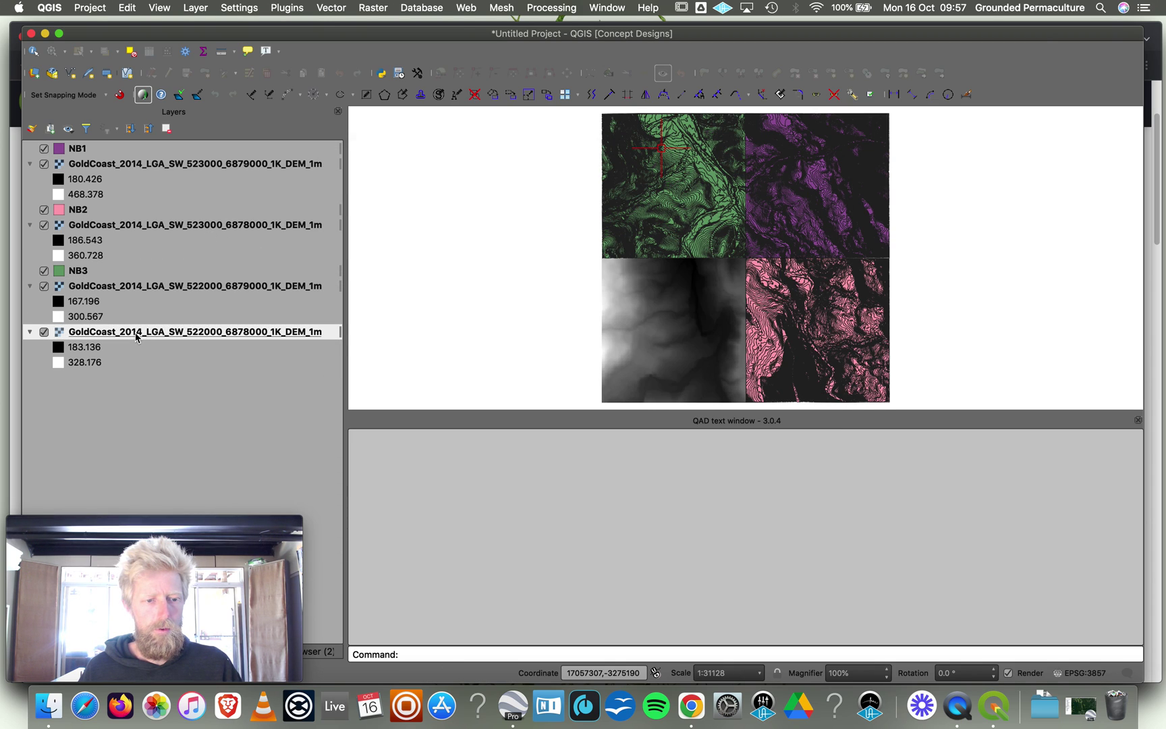
Polygonize the 522000_6878000 DEM tile into NB4.shp in Converted and close the tool.
{"action": "left_click", "coordinate": [331, 7]}
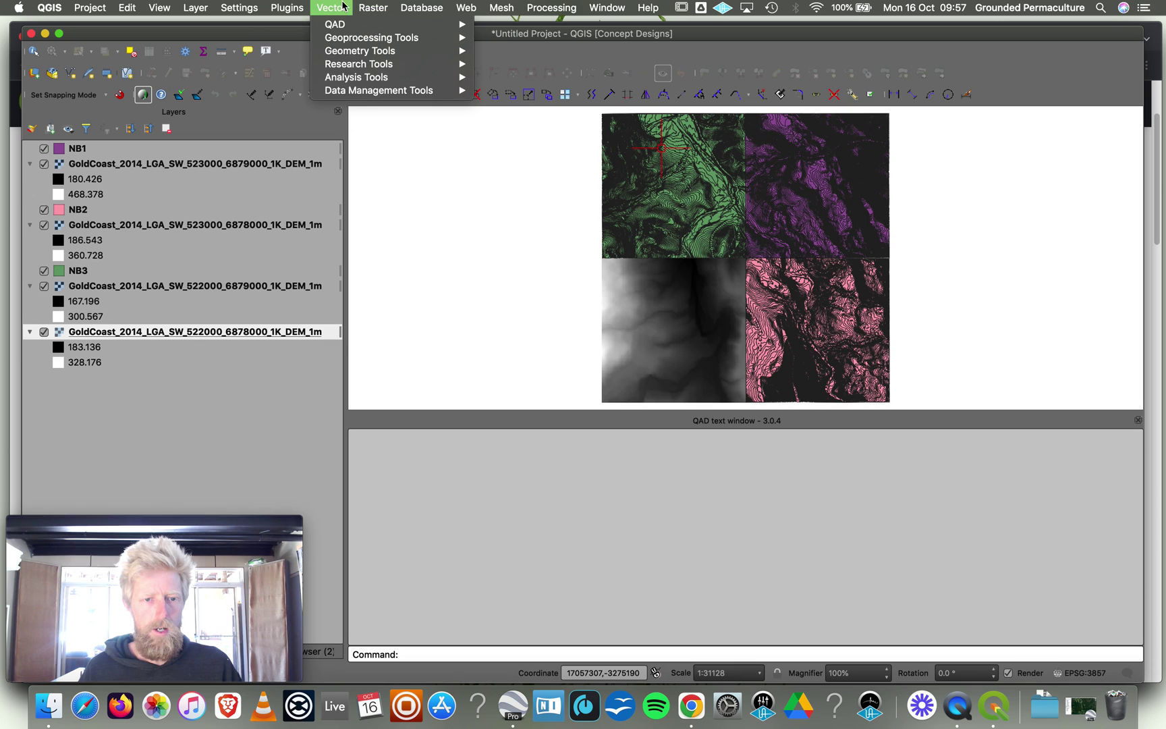
{"action": "mouse_move", "coordinate": [372, 9]}
{"action": "mouse_move", "coordinate": [391, 105]}
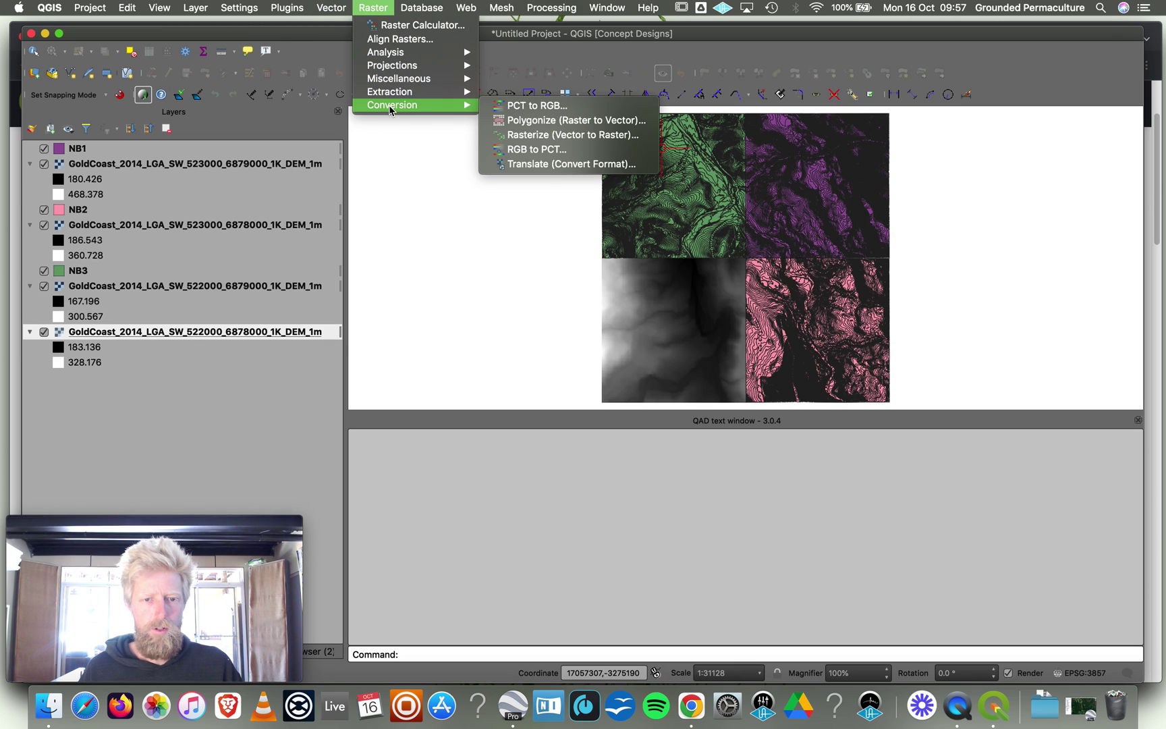
{"action": "left_click", "coordinate": [537, 122]}
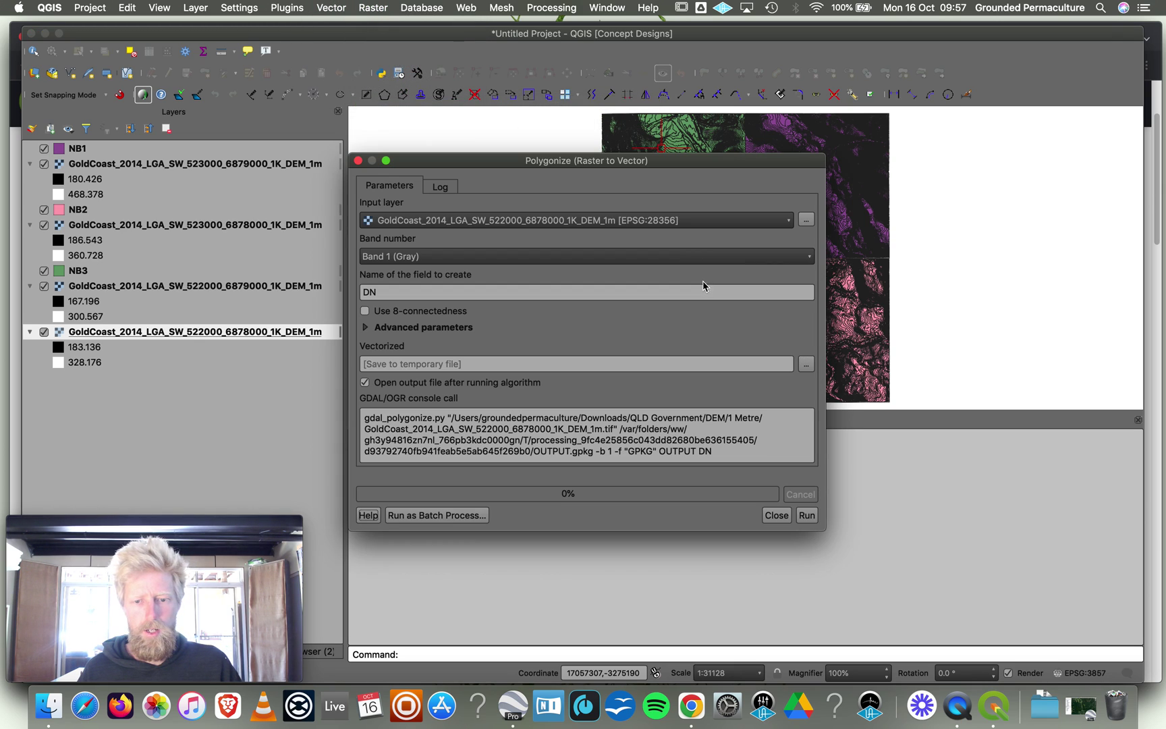
{"action": "left_click", "coordinate": [806, 364]}
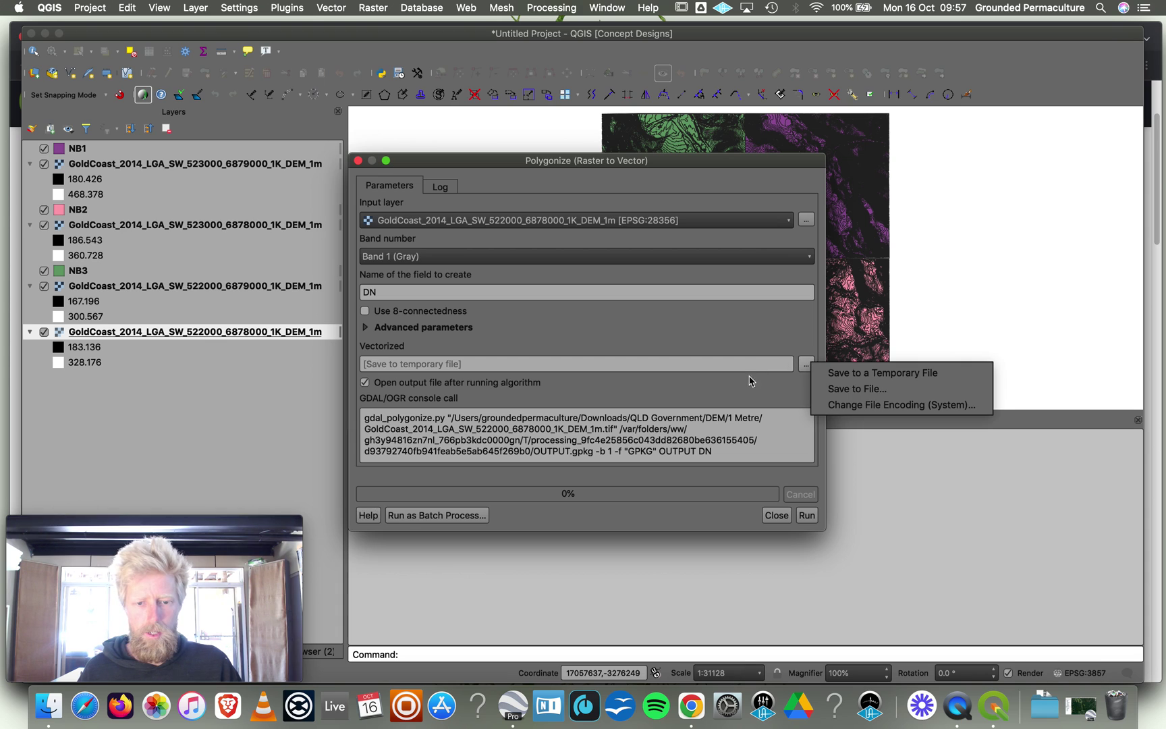
{"action": "left_click", "coordinate": [854, 389]}
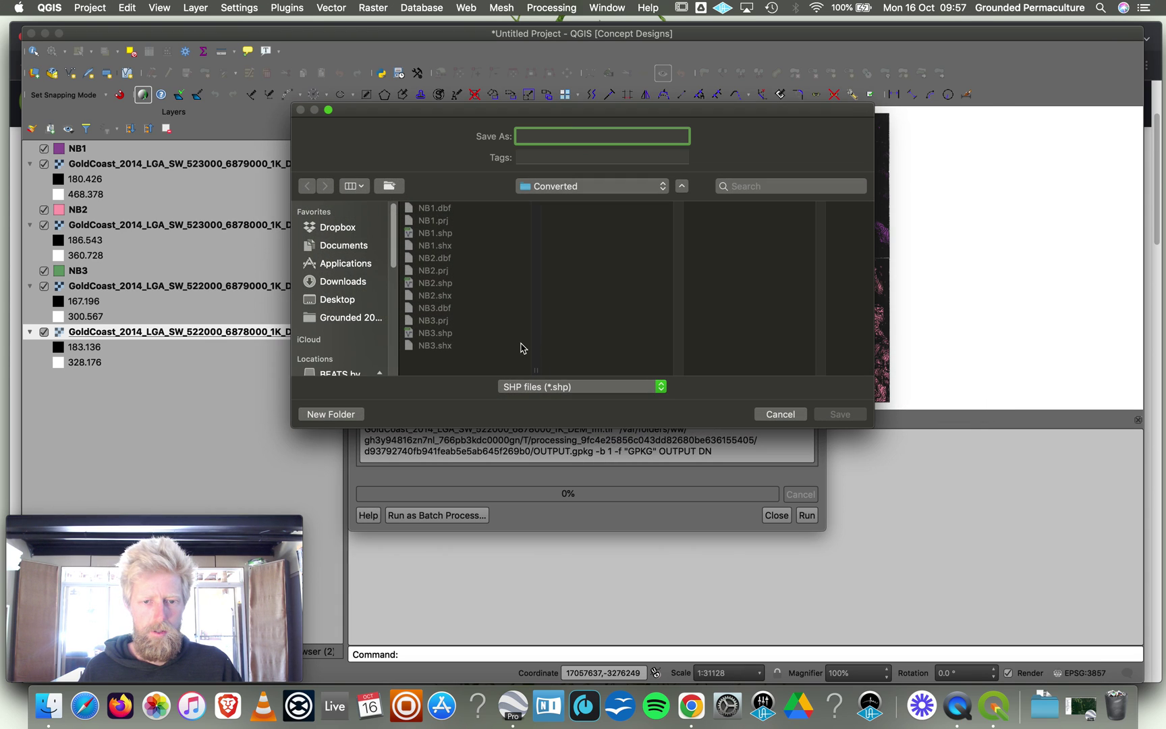
{"action": "type", "text": "NB4"}
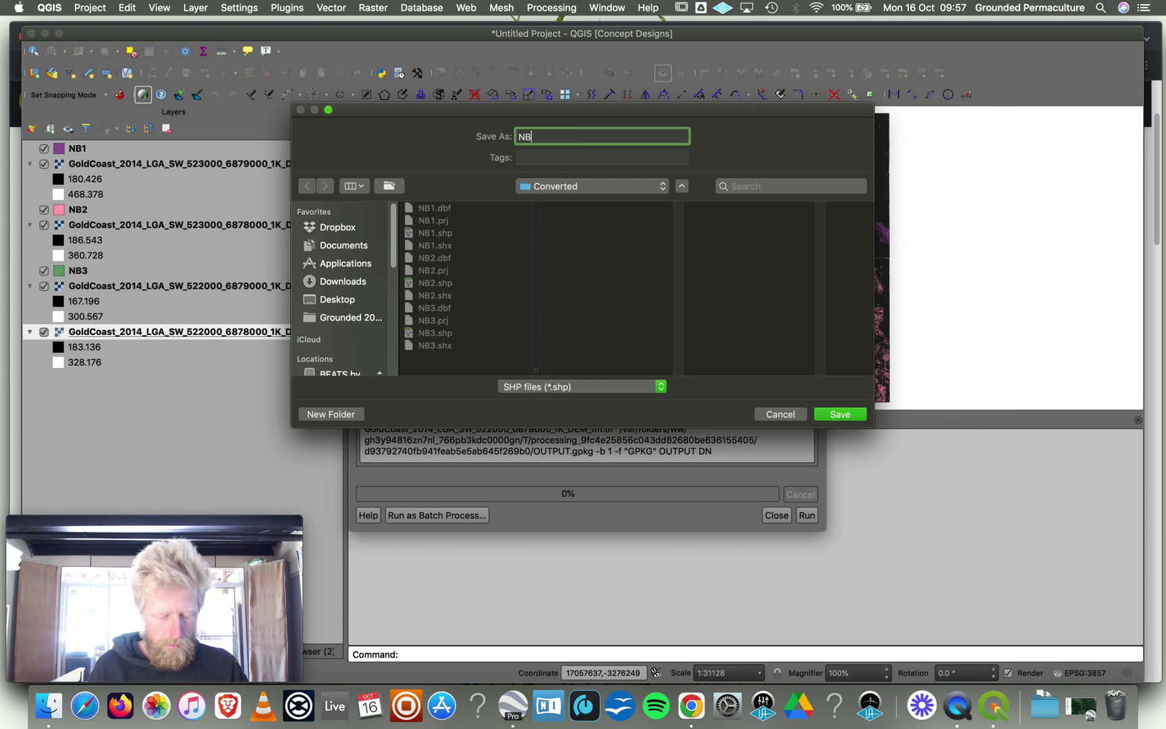
{"action": "left_click", "coordinate": [831, 416]}
{"action": "left_click", "coordinate": [807, 515]}
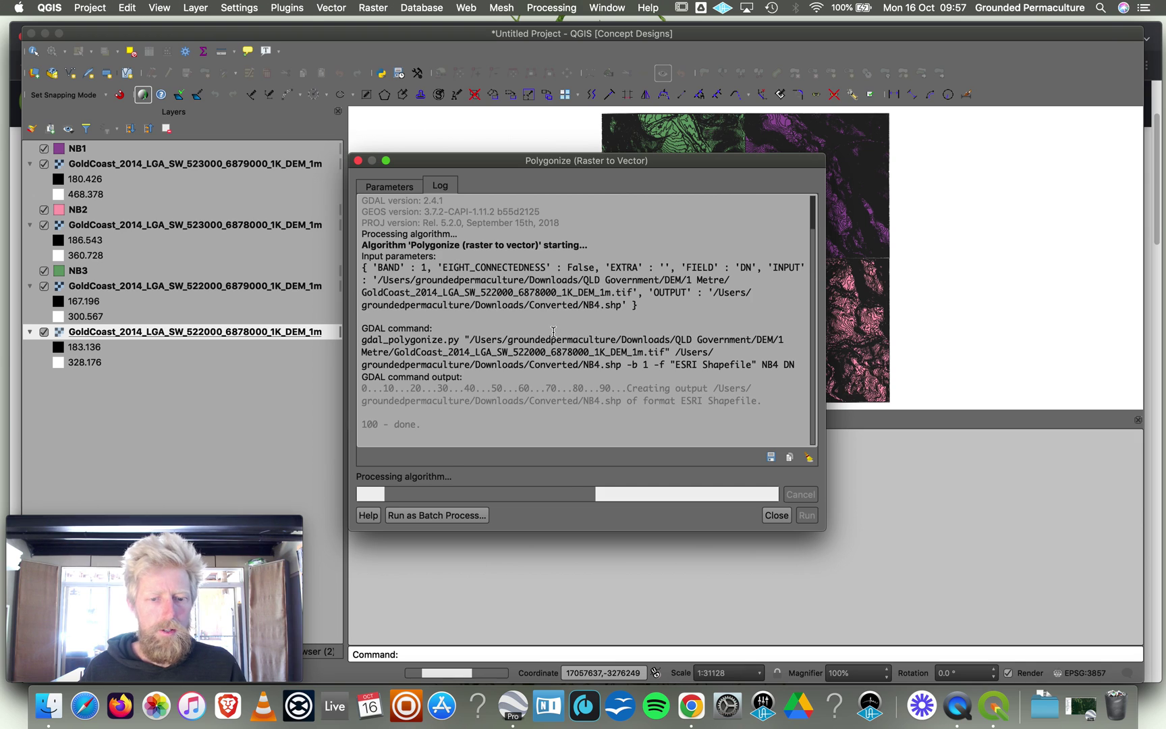
{"action": "left_click", "coordinate": [357, 161]}
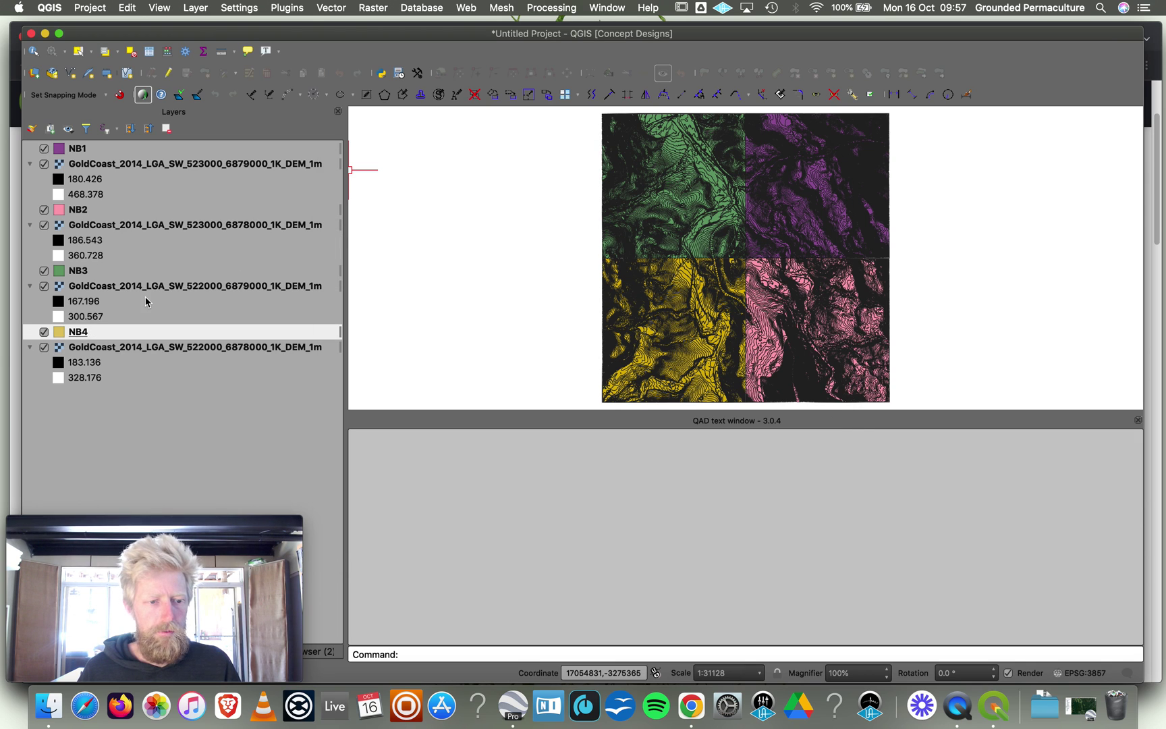
{"action": "left_click", "coordinate": [132, 350]}
Remove the 522000_6878000 and 522000_6879000 elevation layers from the project.
{"action": "right_click", "coordinate": [132, 352]}
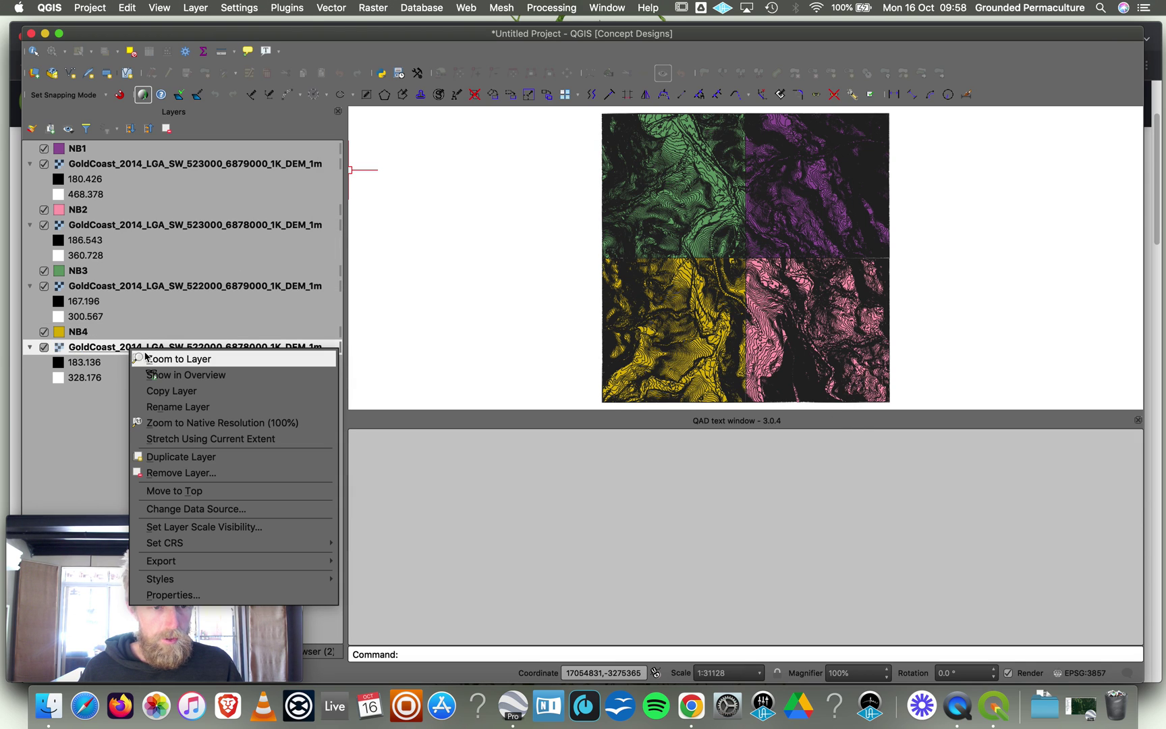
{"action": "left_click", "coordinate": [200, 471]}
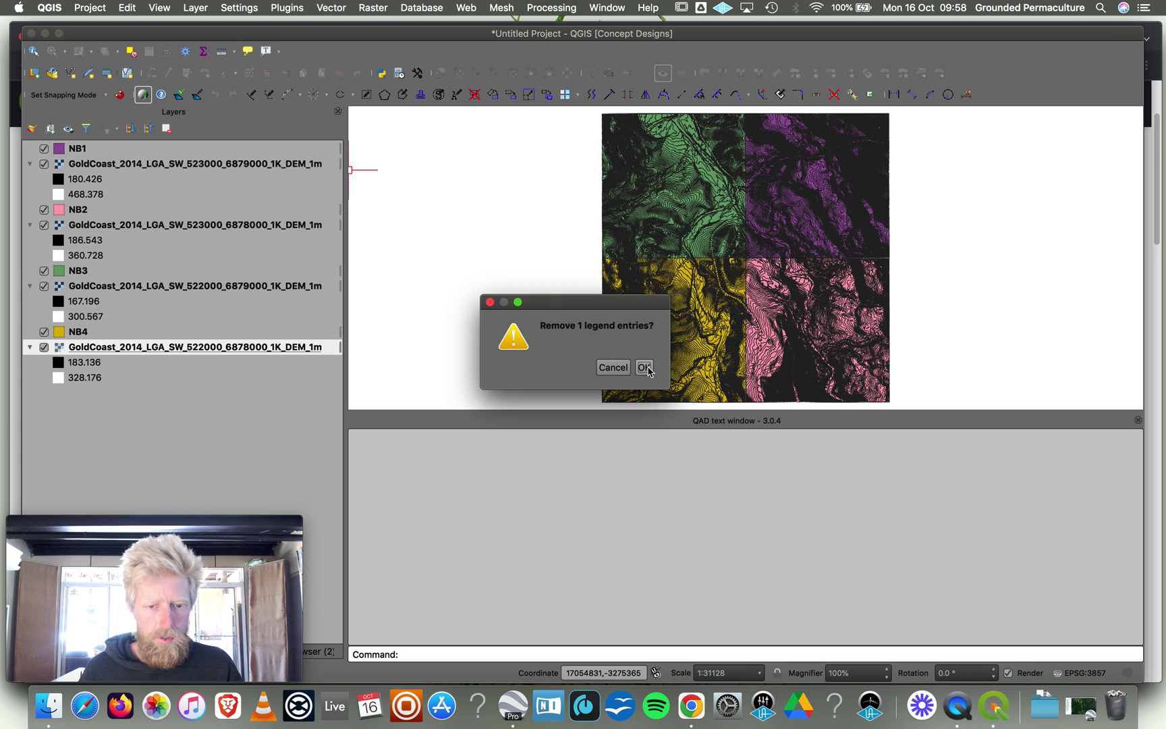
{"action": "key", "text": "Escape"}
{"action": "right_click", "coordinate": [139, 292]}
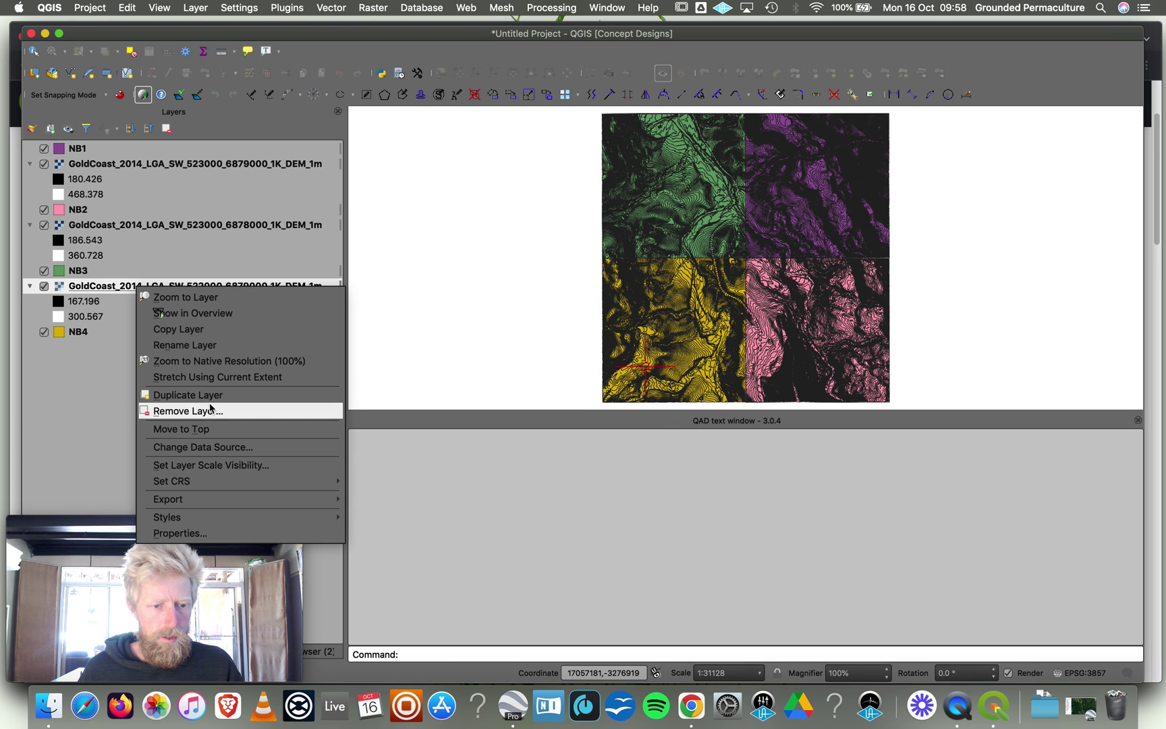
{"action": "left_click", "coordinate": [210, 411]}
{"action": "key", "text": "Escape"}
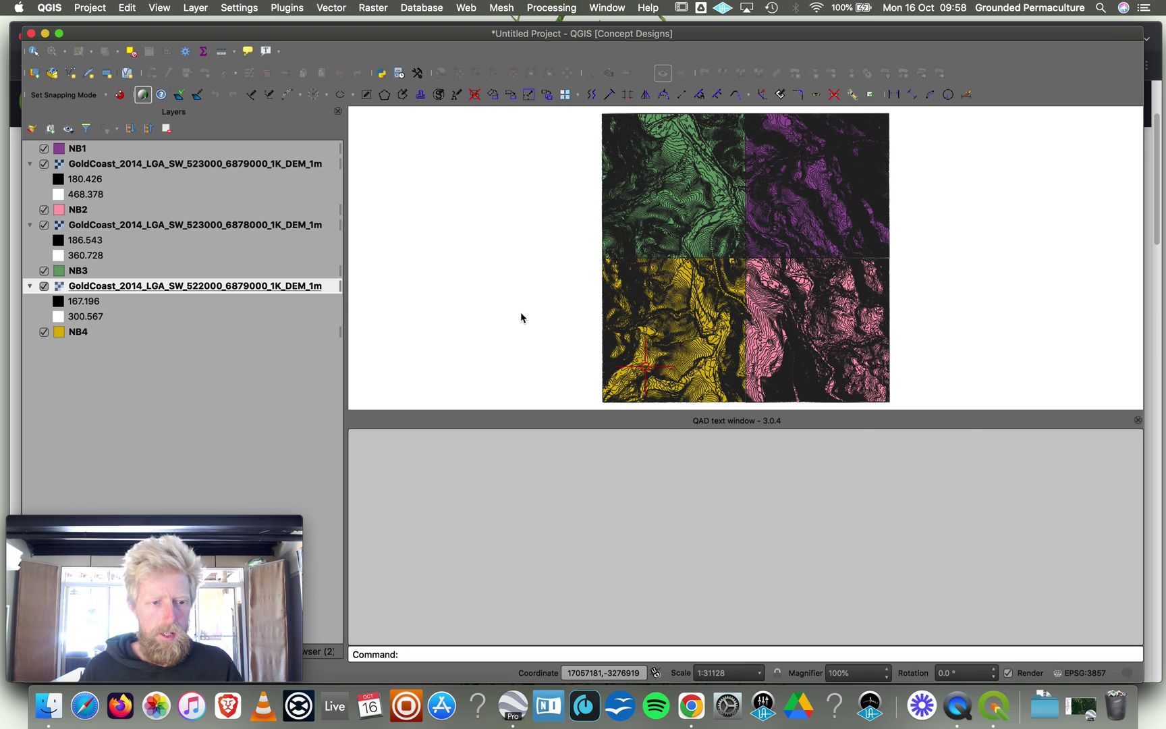
Remove the 523000_6878000 and 523000_6879000 DEM layers, then select NB1 through NB4.
{"action": "right_click", "coordinate": [196, 226]}
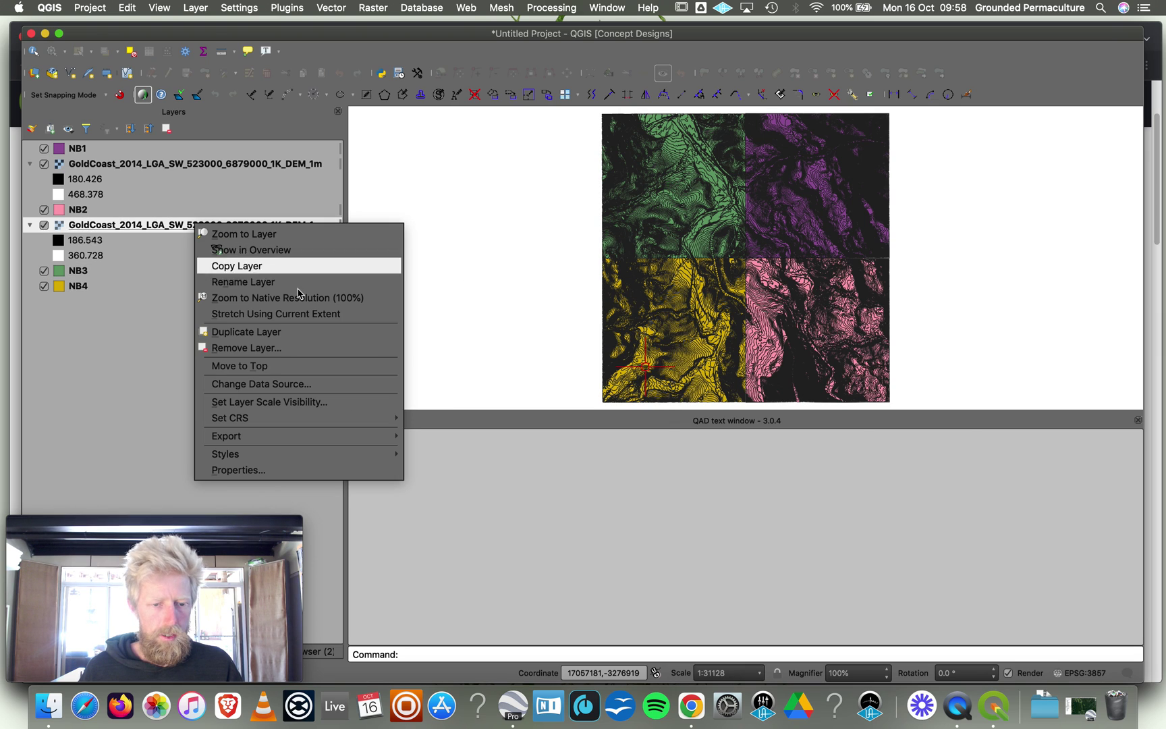
{"action": "left_click", "coordinate": [301, 355]}
{"action": "left_click", "coordinate": [642, 367]}
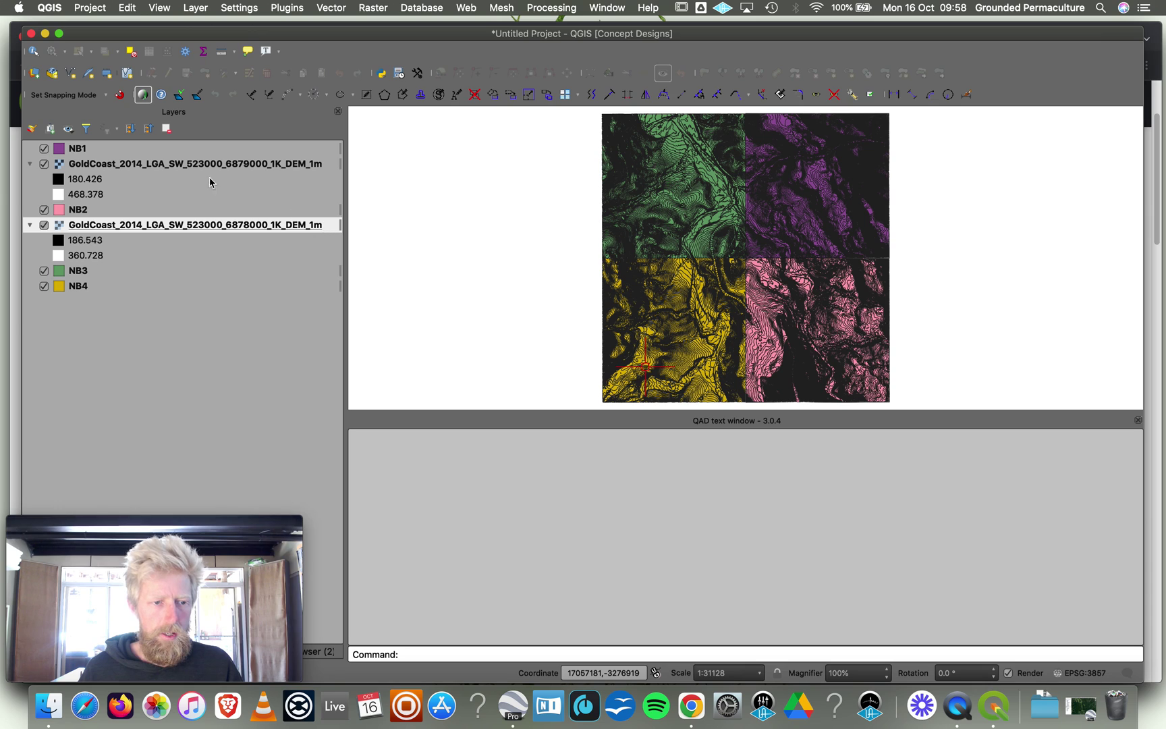
{"action": "right_click", "coordinate": [178, 165]}
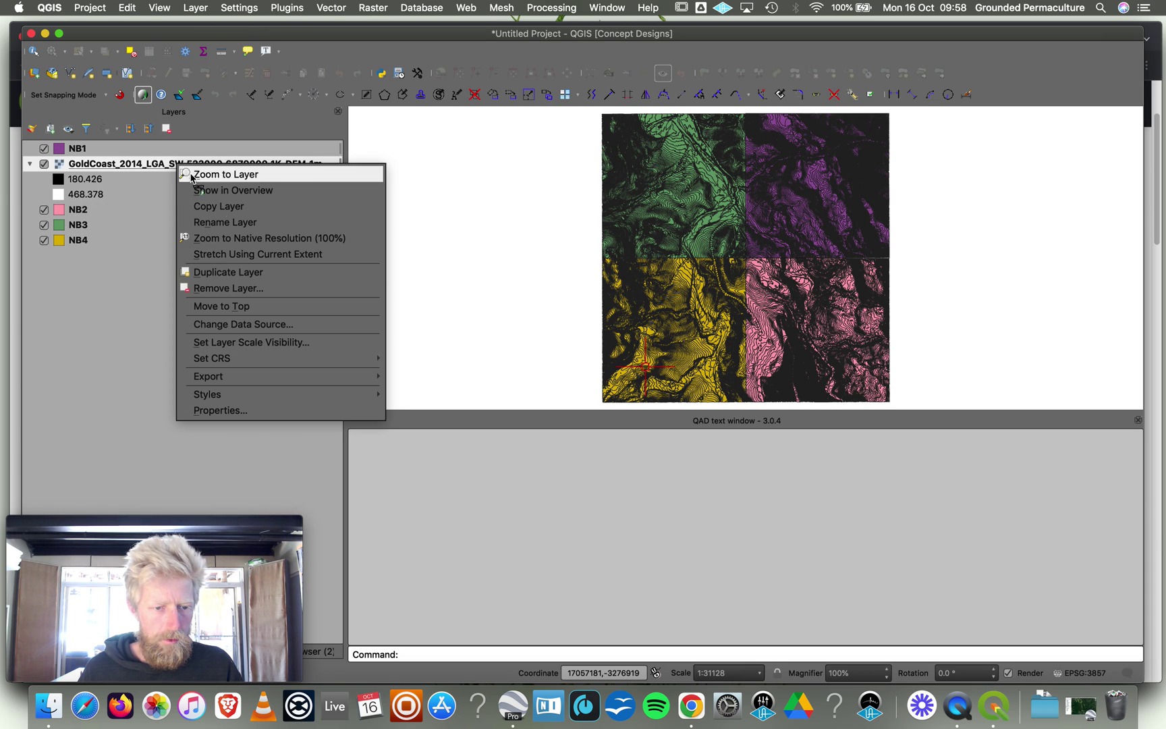
{"action": "left_click", "coordinate": [240, 289]}
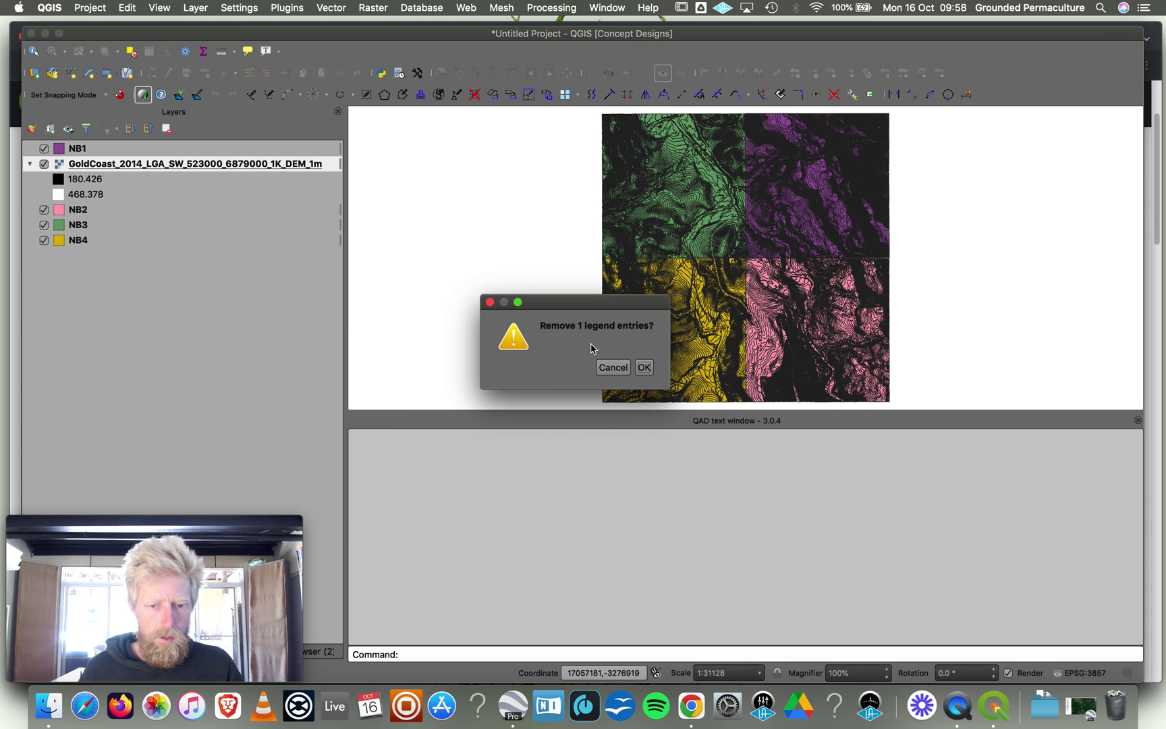
{"action": "left_click", "coordinate": [643, 365]}
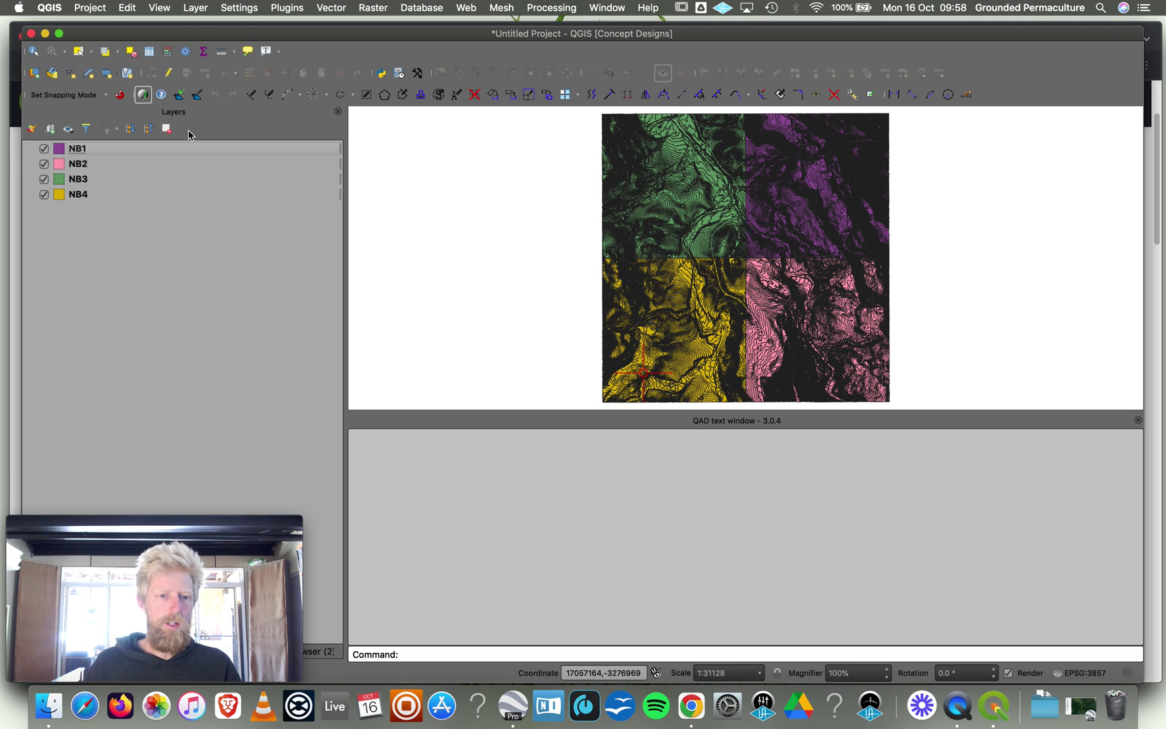
{"action": "left_click", "coordinate": [126, 152]}
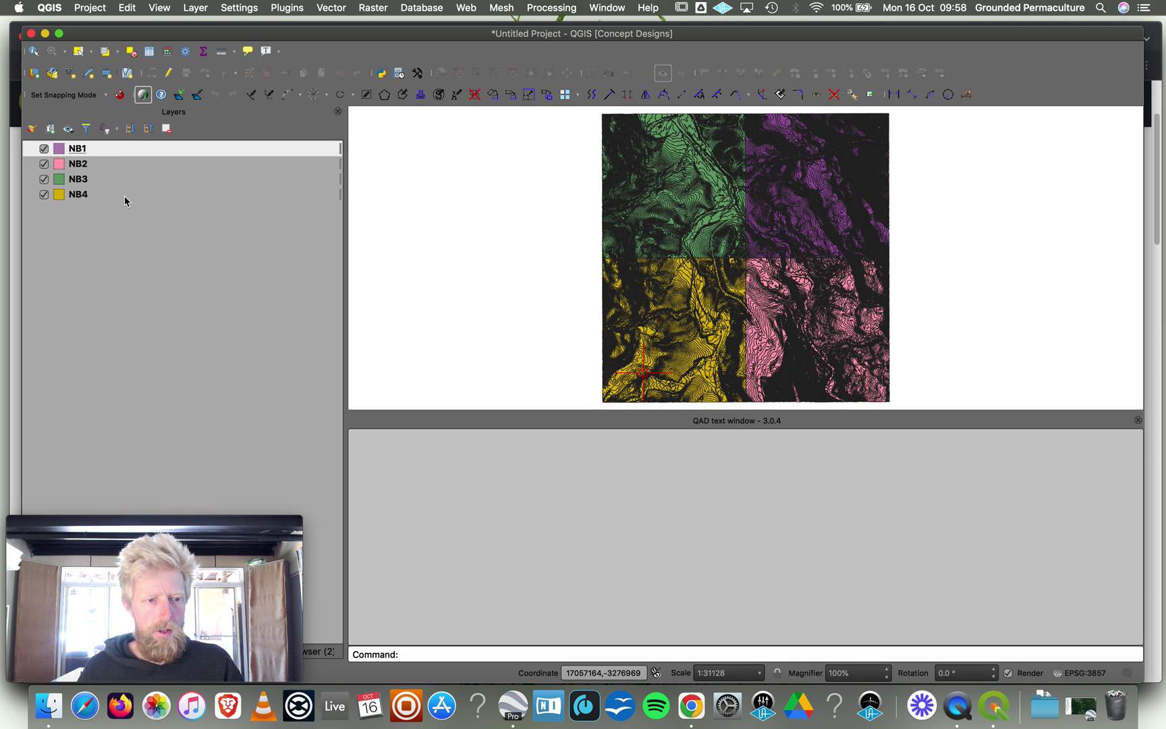
{"action": "left_click", "coordinate": [73, 195], "text": "shift"}
{"action": "left_click", "coordinate": [331, 8]}
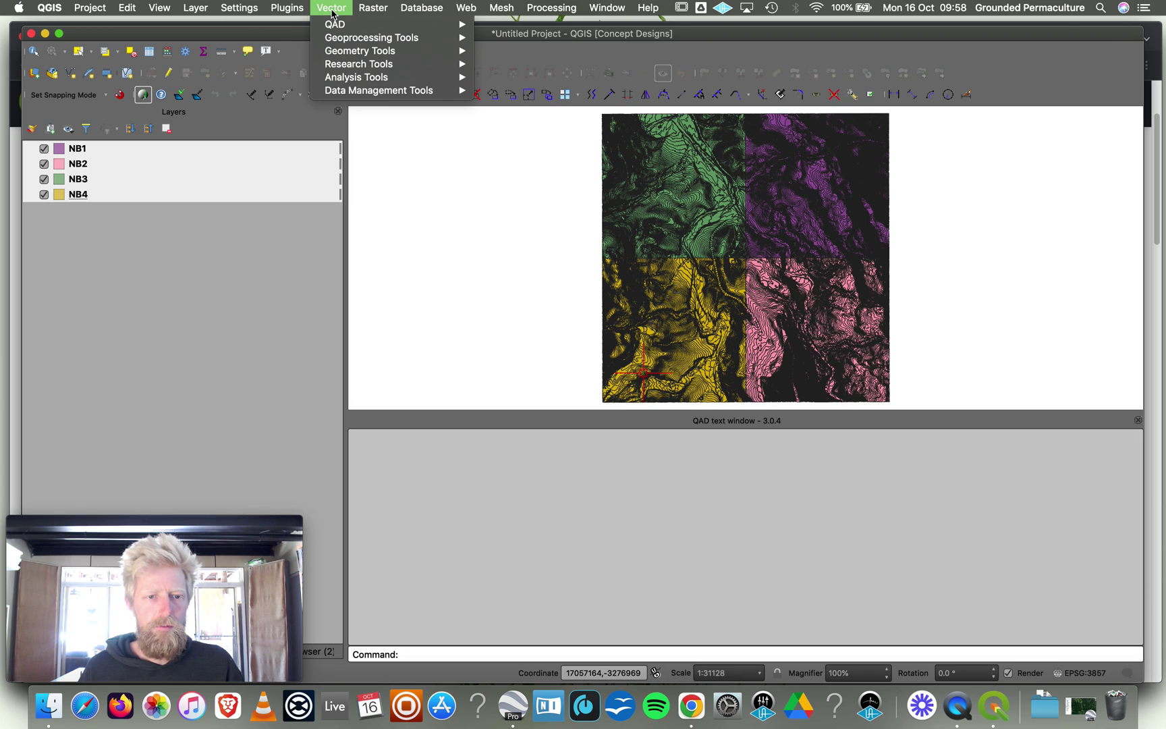
{"action": "mouse_move", "coordinate": [370, 92]}
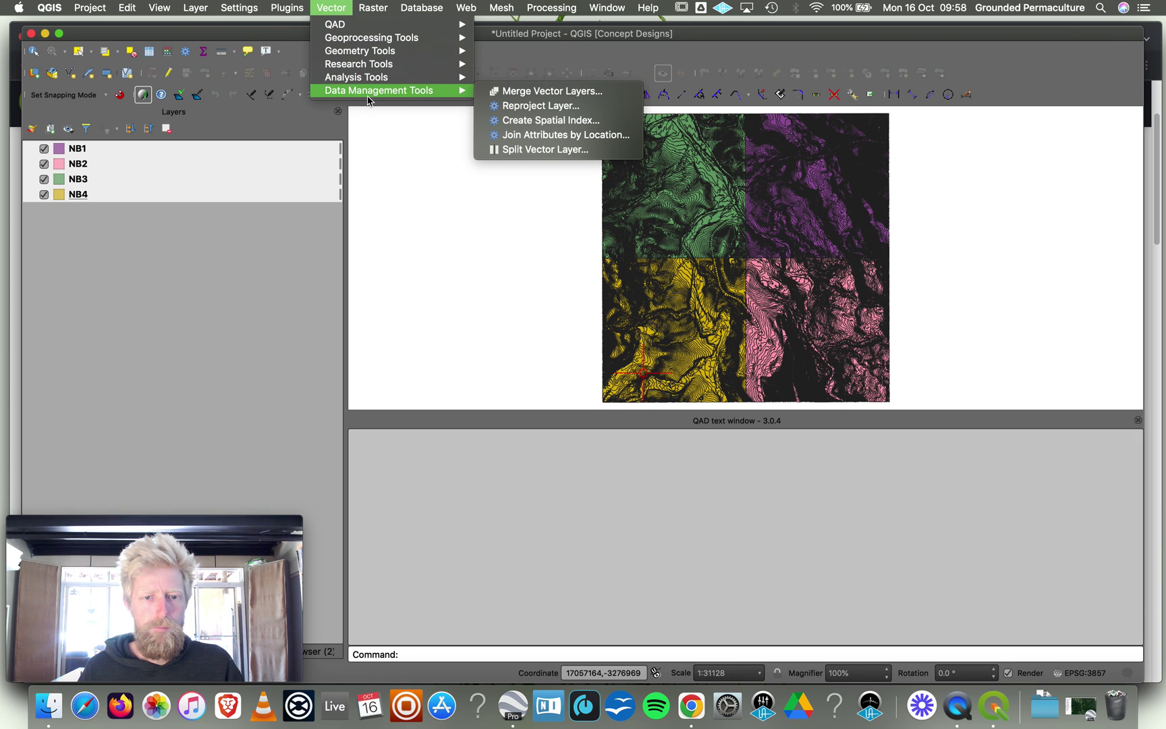
{"action": "left_click", "coordinate": [530, 97]}
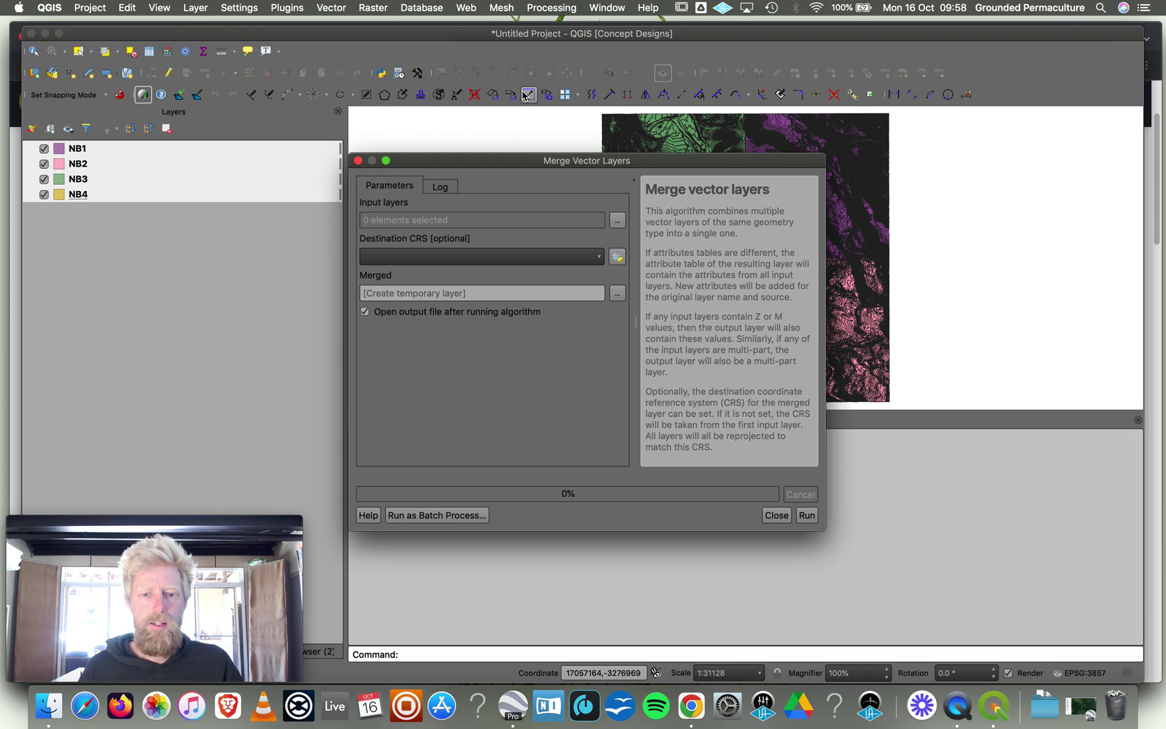
{"action": "left_click", "coordinate": [616, 220]}
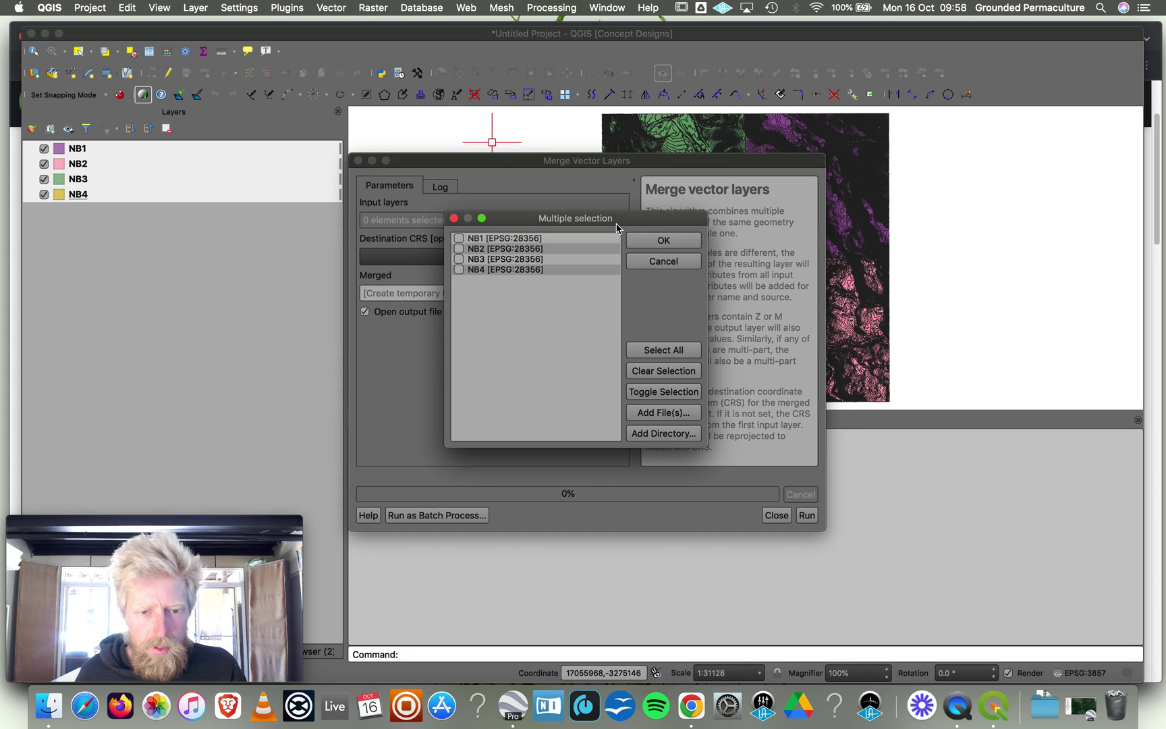
{"action": "left_click", "coordinate": [459, 238]}
{"action": "left_click", "coordinate": [459, 249]}
{"action": "left_click", "coordinate": [459, 259]}
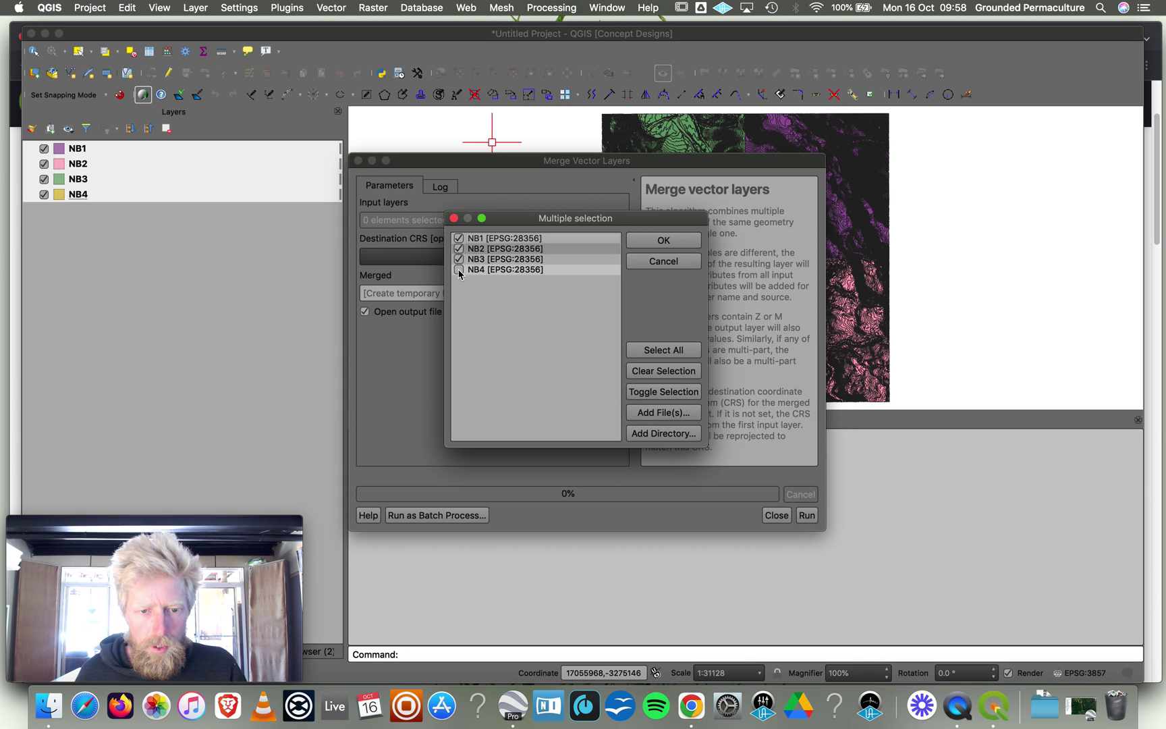
{"action": "left_click", "coordinate": [459, 269]}
{"action": "left_click", "coordinate": [414, 333]}
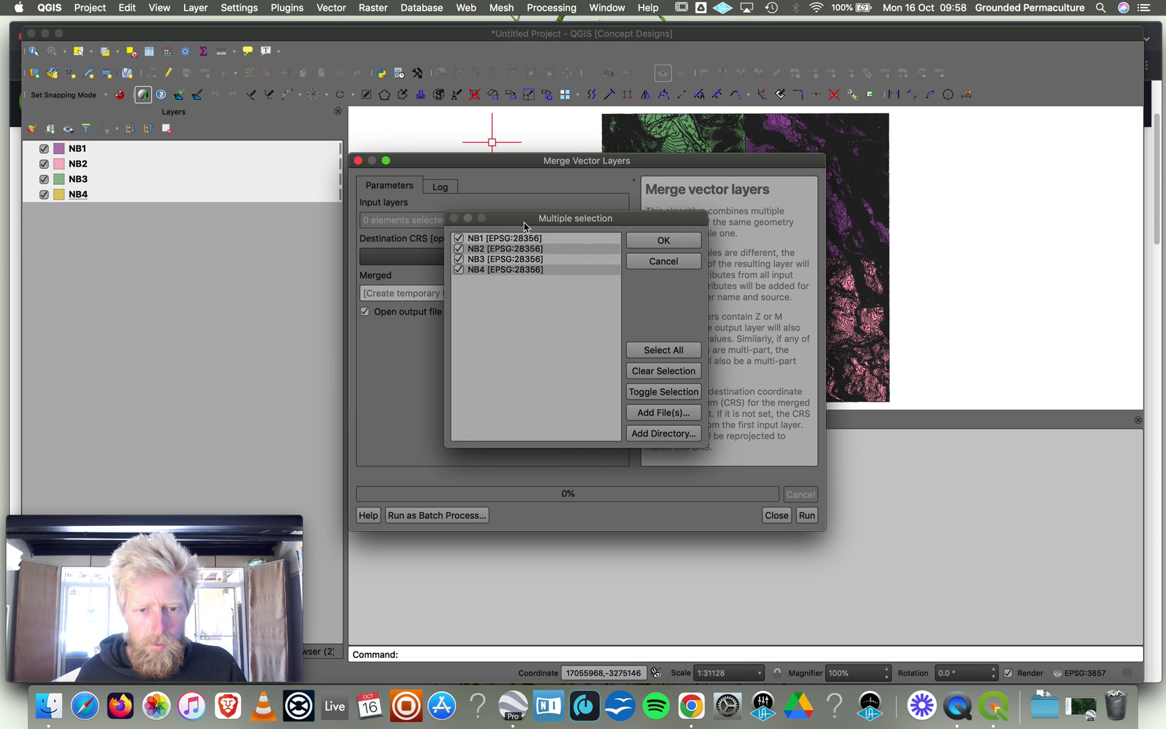
{"action": "left_click_drag", "start_coordinate": [525, 225], "coordinate": [667, 225]}
{"action": "left_click", "coordinate": [447, 296]}
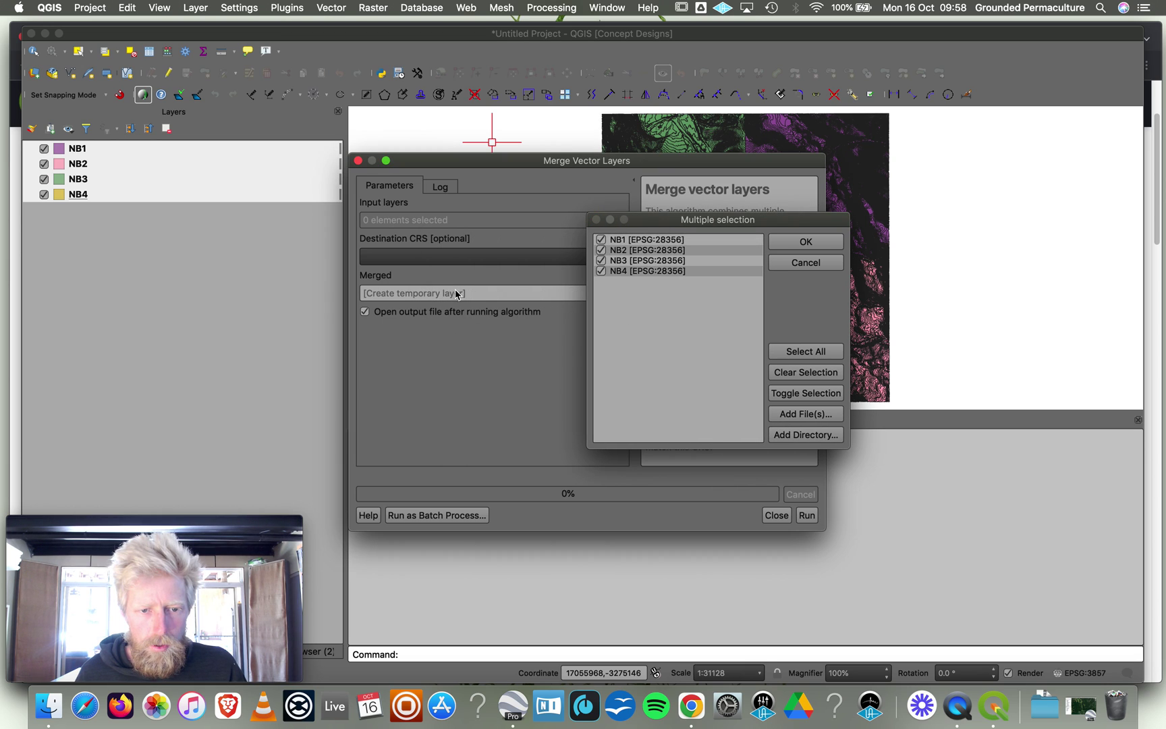
{"action": "left_click", "coordinate": [596, 220]}
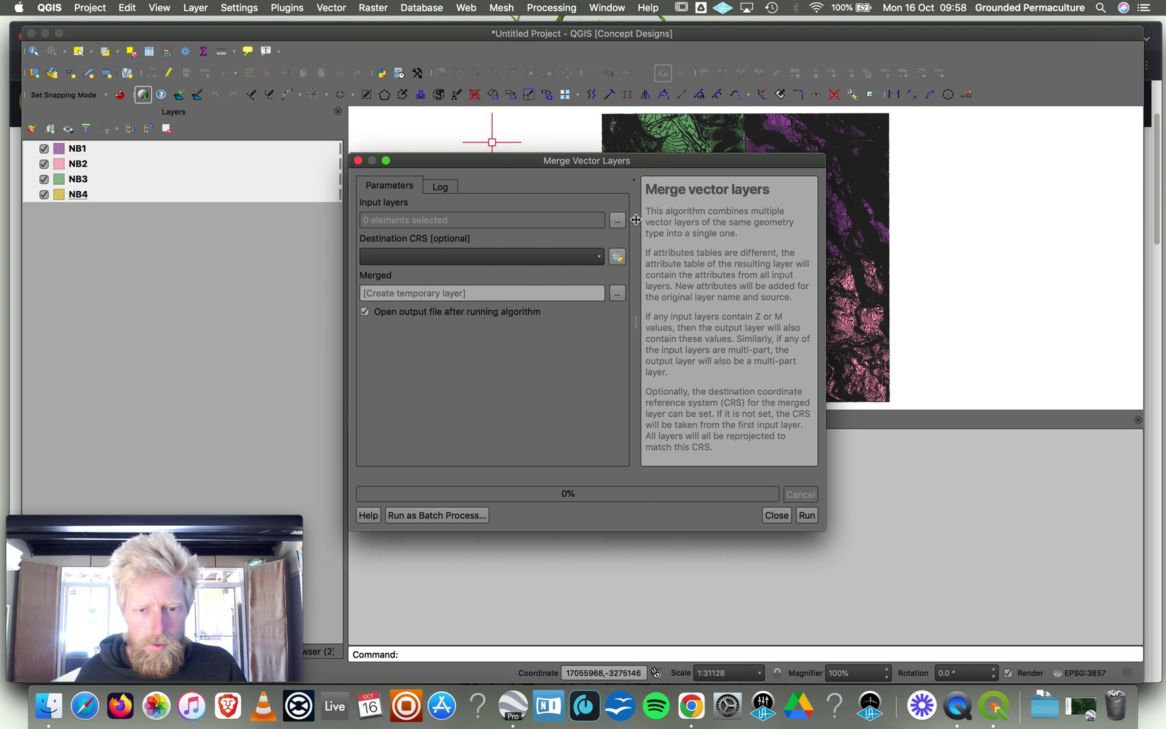
{"action": "left_click", "coordinate": [617, 220]}
{"action": "left_click", "coordinate": [601, 240]}
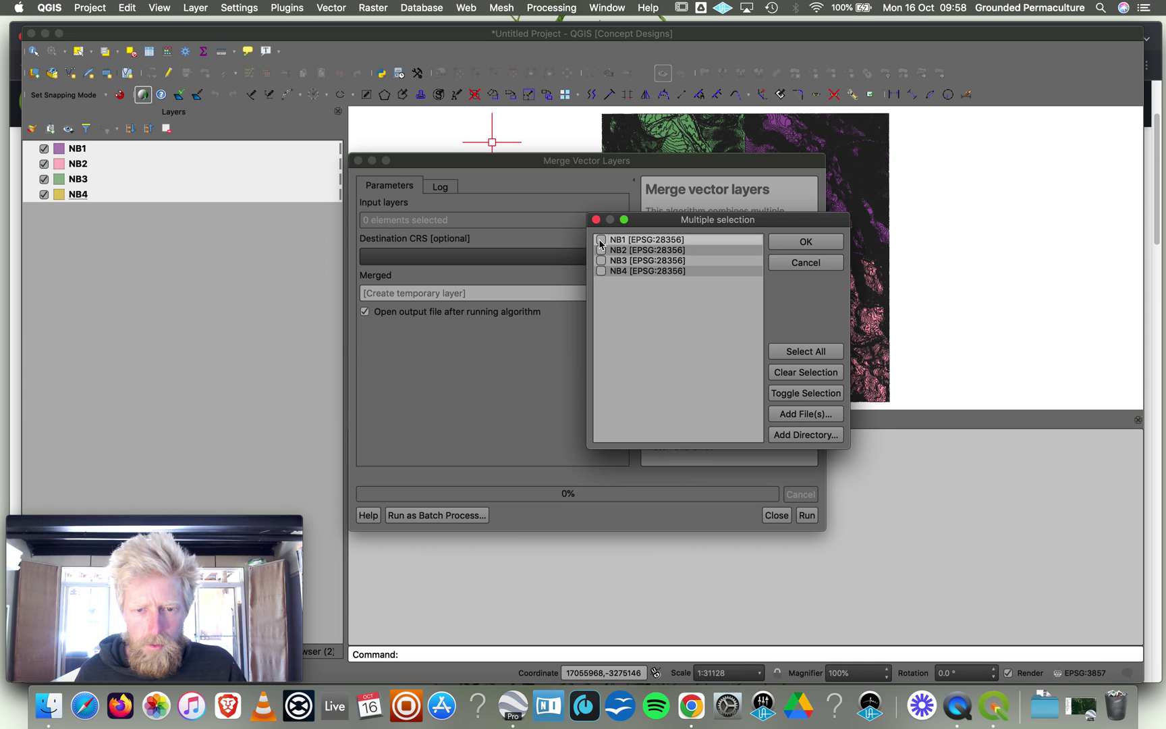
{"action": "left_click", "coordinate": [600, 250]}
{"action": "left_click", "coordinate": [600, 260]}
{"action": "left_click", "coordinate": [600, 271]}
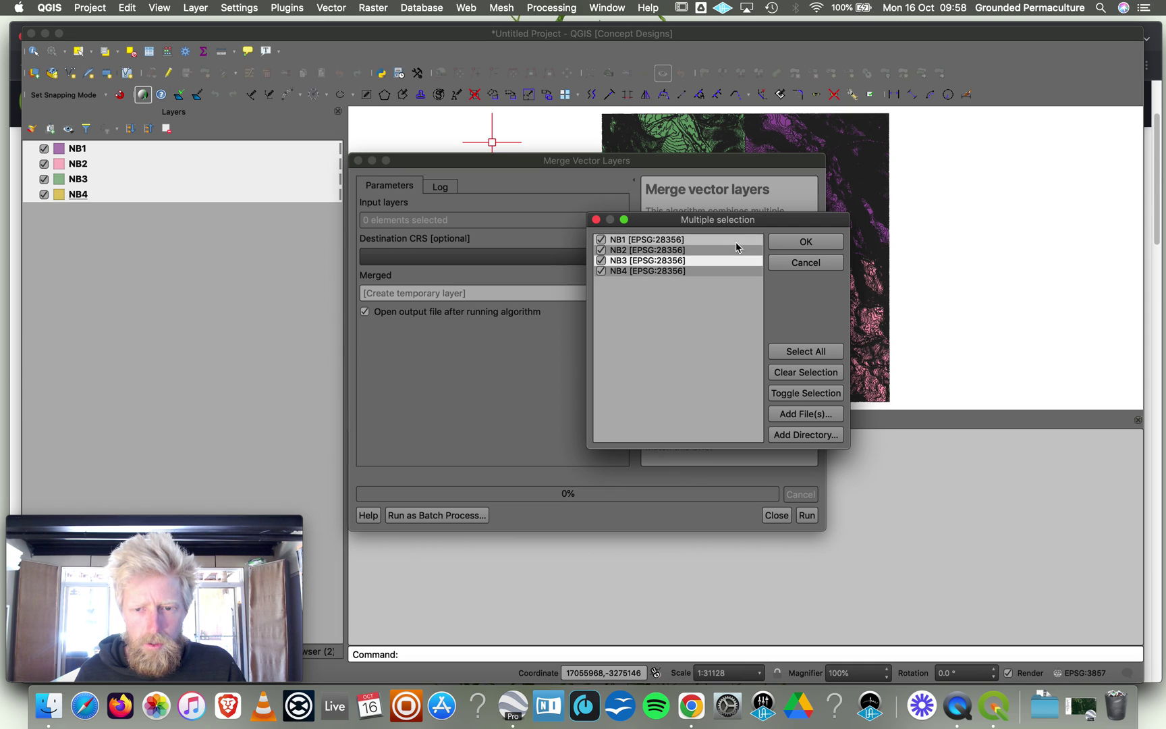
{"action": "left_click", "coordinate": [803, 241]}
Open Merge Vector Layers and set its output file to NBMerged.shp in Converted.
{"action": "left_click", "coordinate": [331, 7]}
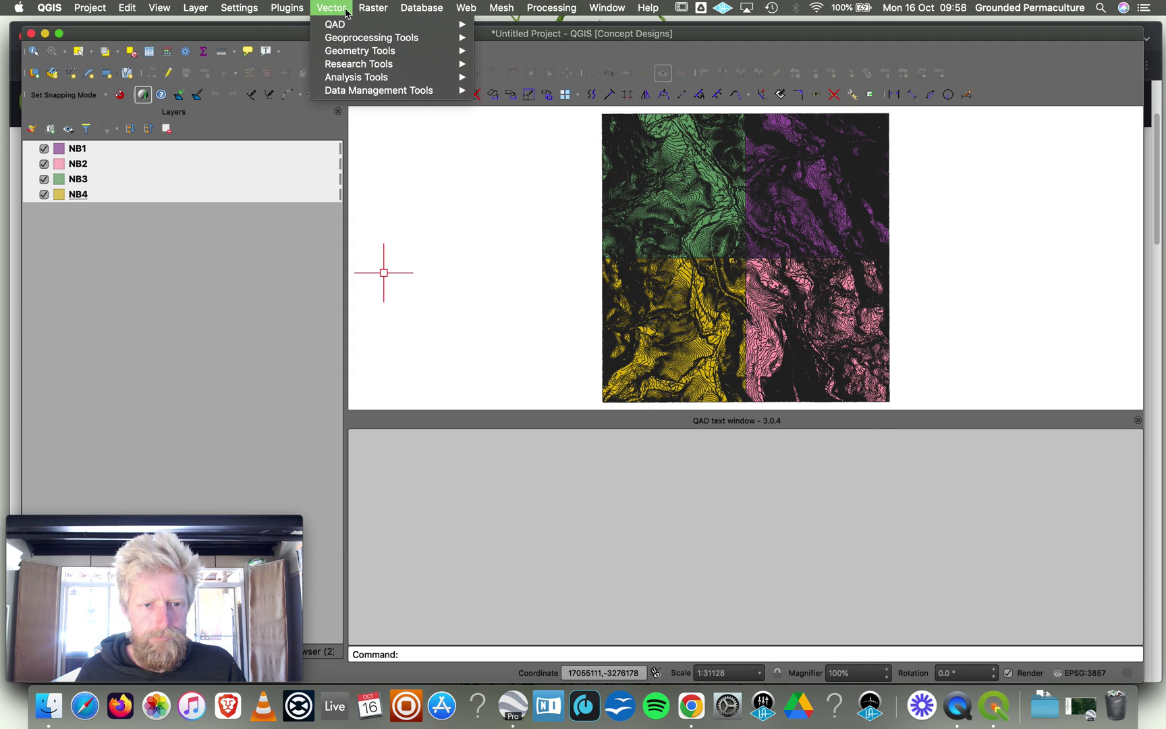
{"action": "mouse_move", "coordinate": [399, 94]}
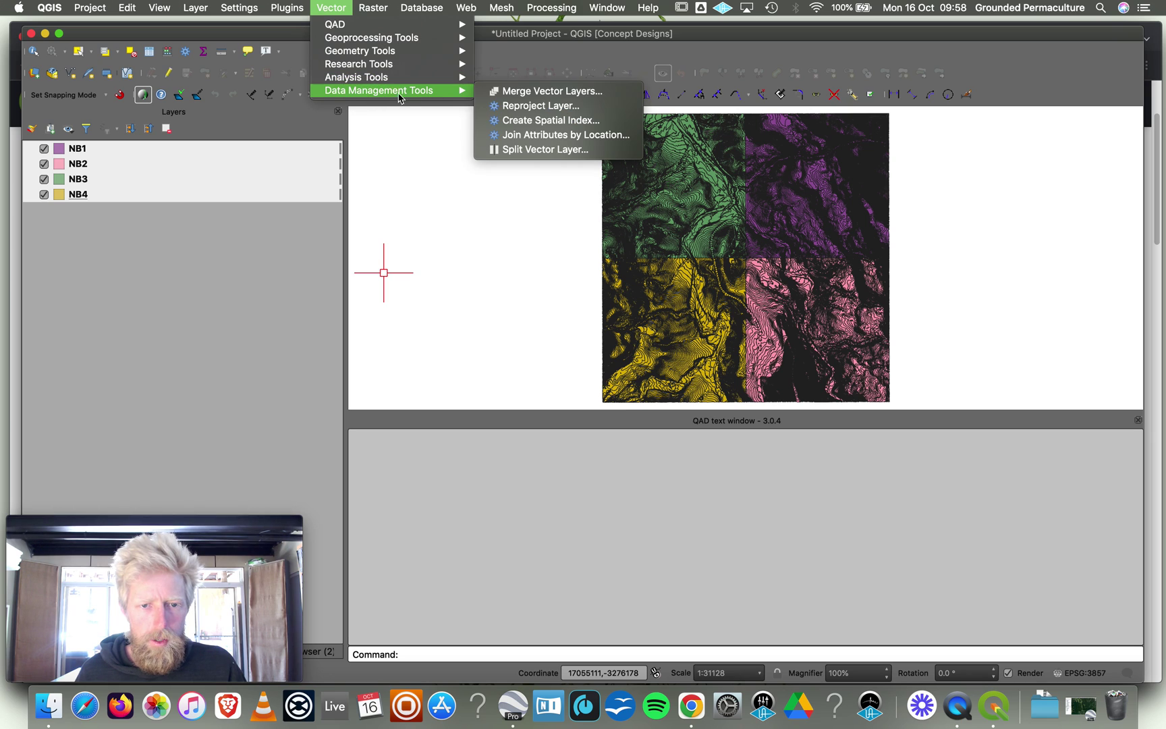
{"action": "left_click", "coordinate": [543, 91]}
{"action": "left_click", "coordinate": [618, 294]}
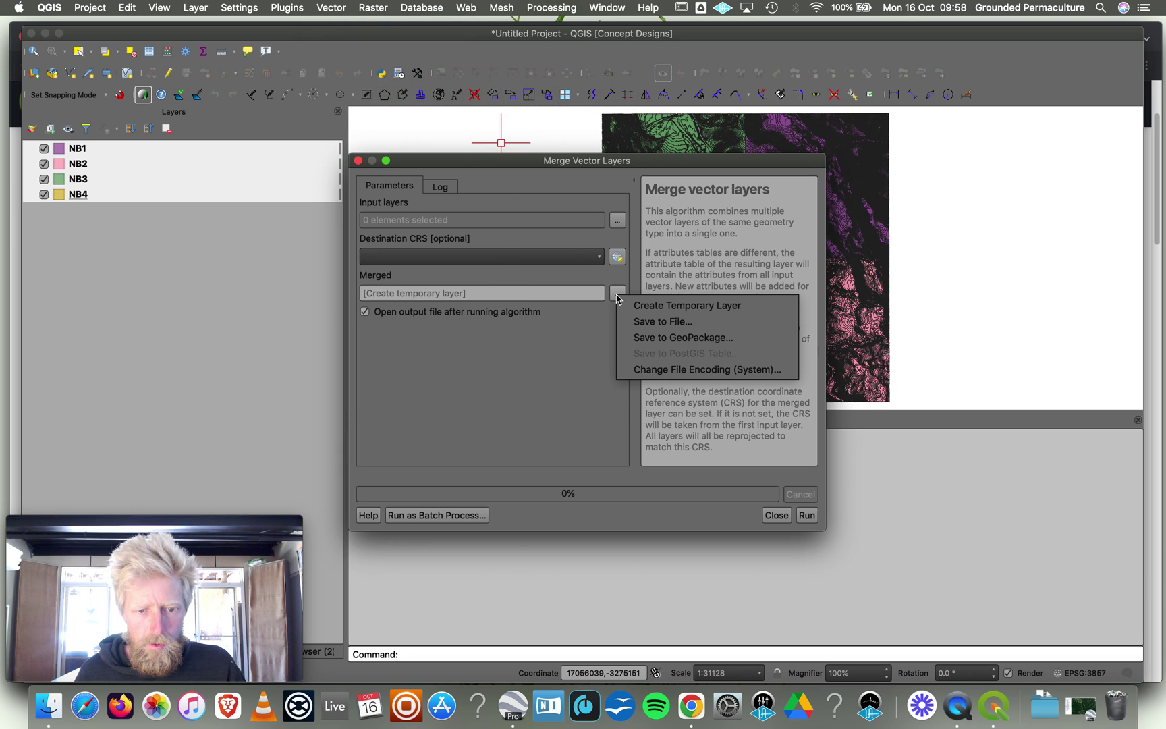
{"action": "left_click", "coordinate": [656, 329]}
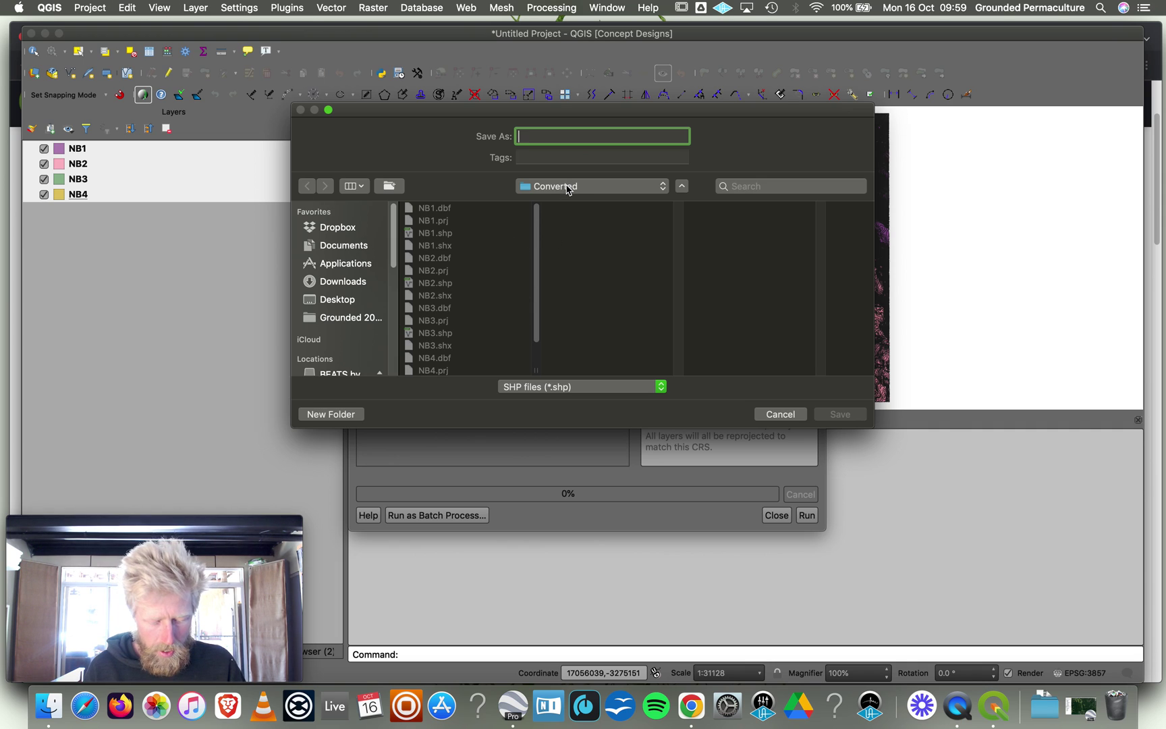
{"action": "type", "text": "N"}
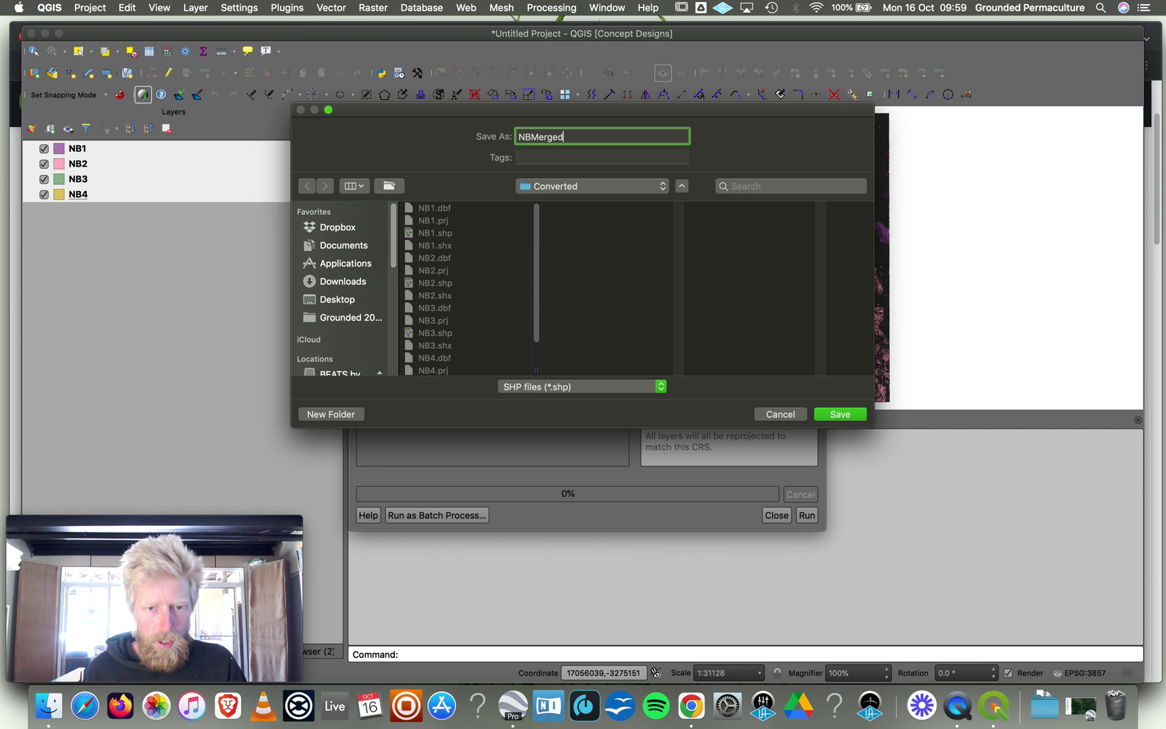
{"action": "type", "text": "BMerged"}
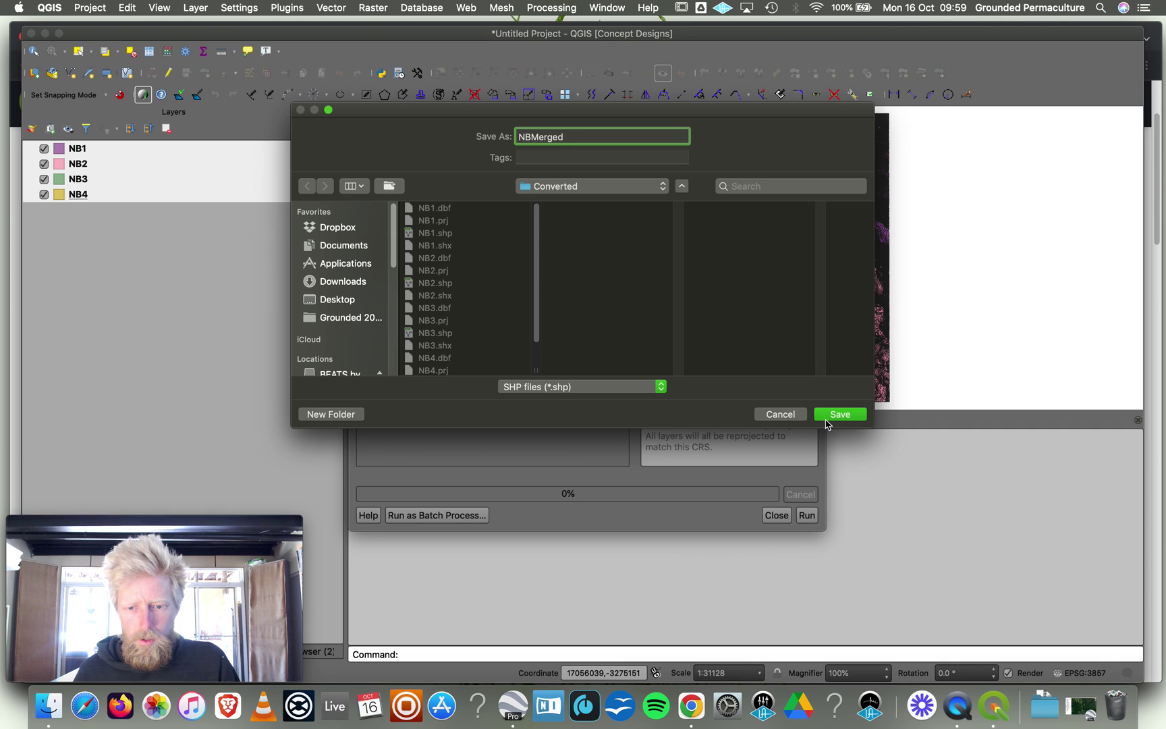
{"action": "left_click", "coordinate": [826, 418]}
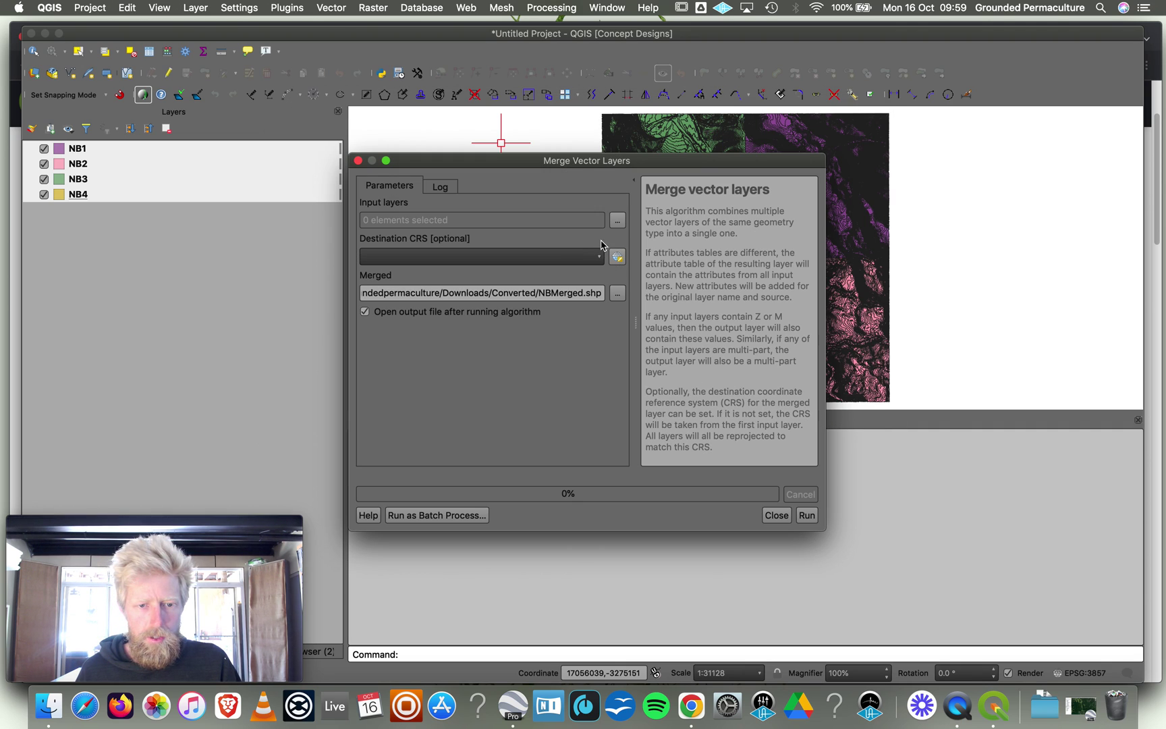
Choose NB1, NB2, NB3 and NB4 as merge input layers, then minimize the main window.
{"action": "left_click", "coordinate": [616, 221]}
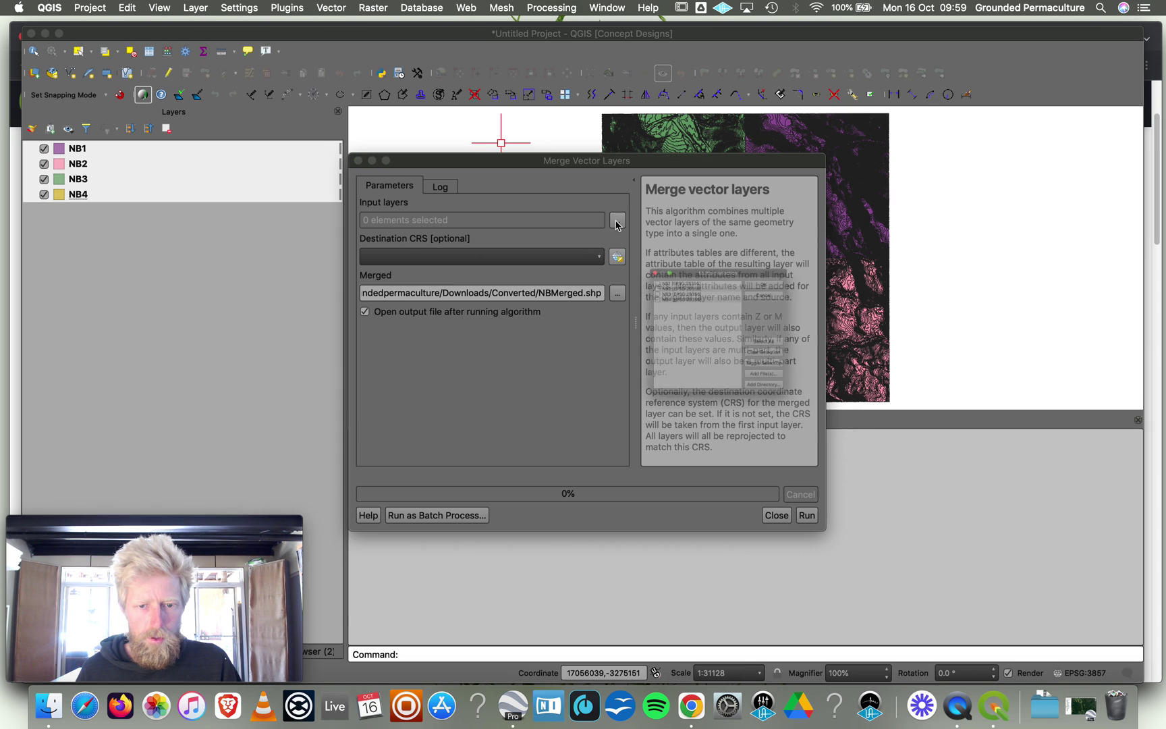
{"action": "left_click", "coordinate": [601, 240]}
{"action": "left_click", "coordinate": [601, 250]}
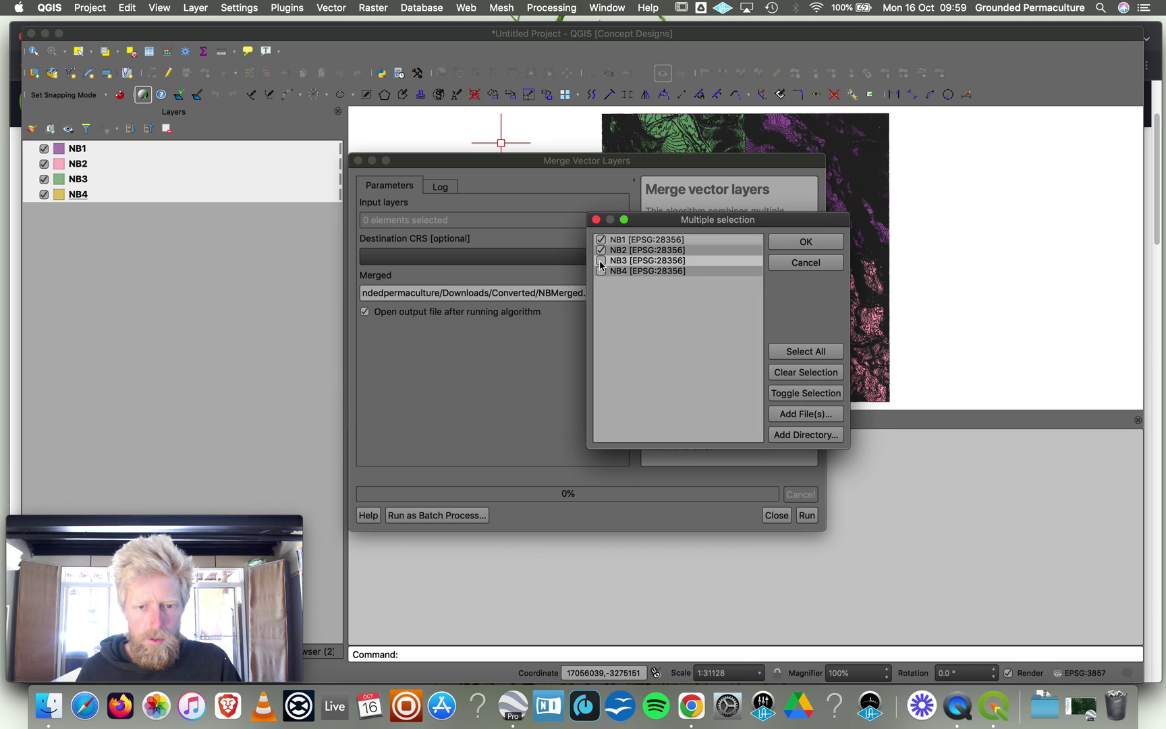
{"action": "left_click", "coordinate": [600, 261]}
{"action": "left_click", "coordinate": [601, 271]}
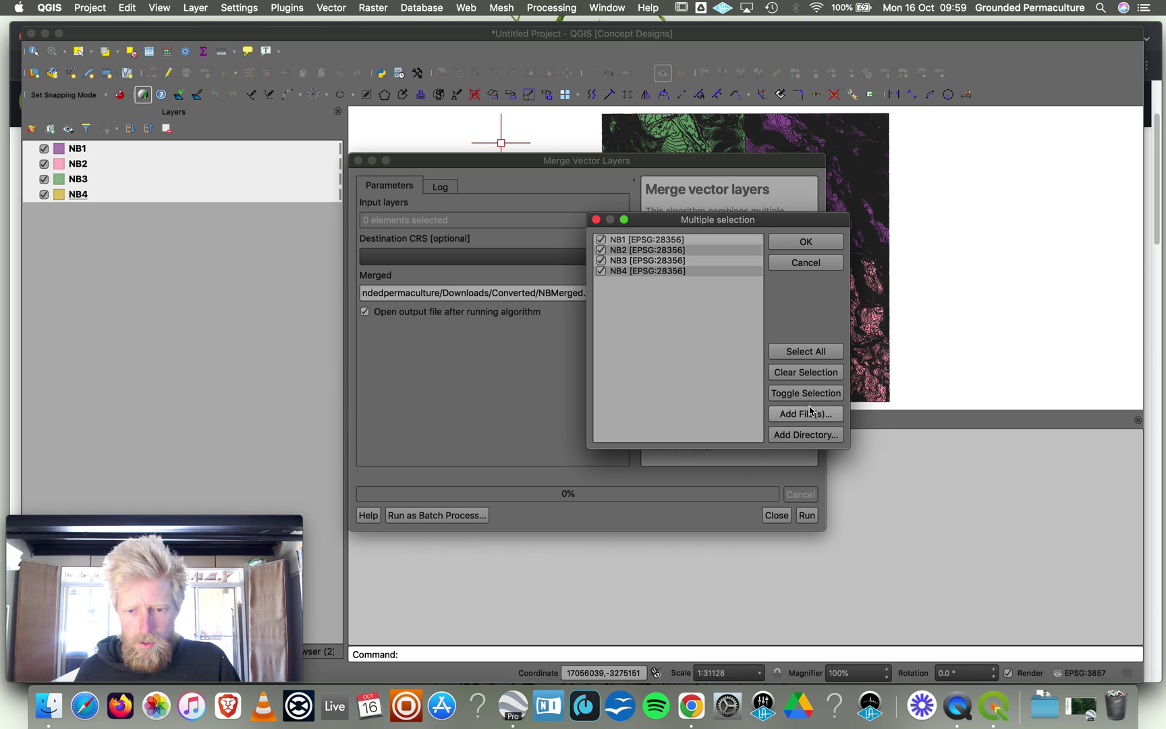
{"action": "left_click", "coordinate": [804, 354]}
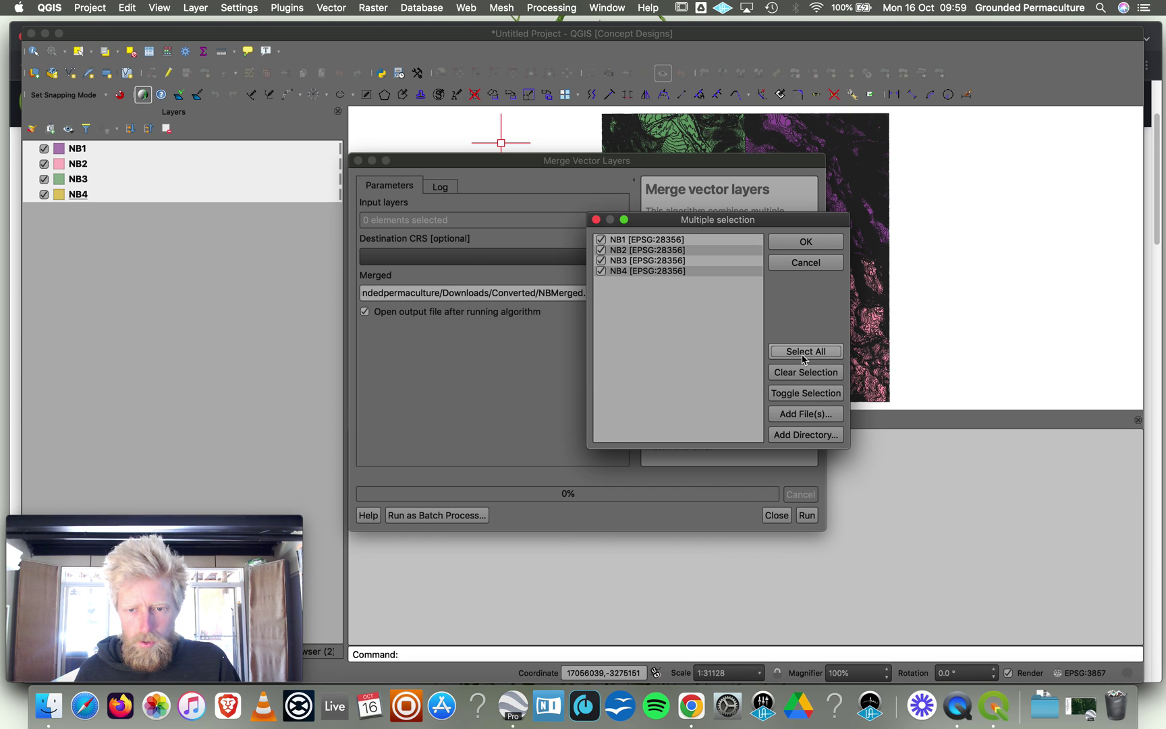
{"action": "left_click", "coordinate": [810, 516]}
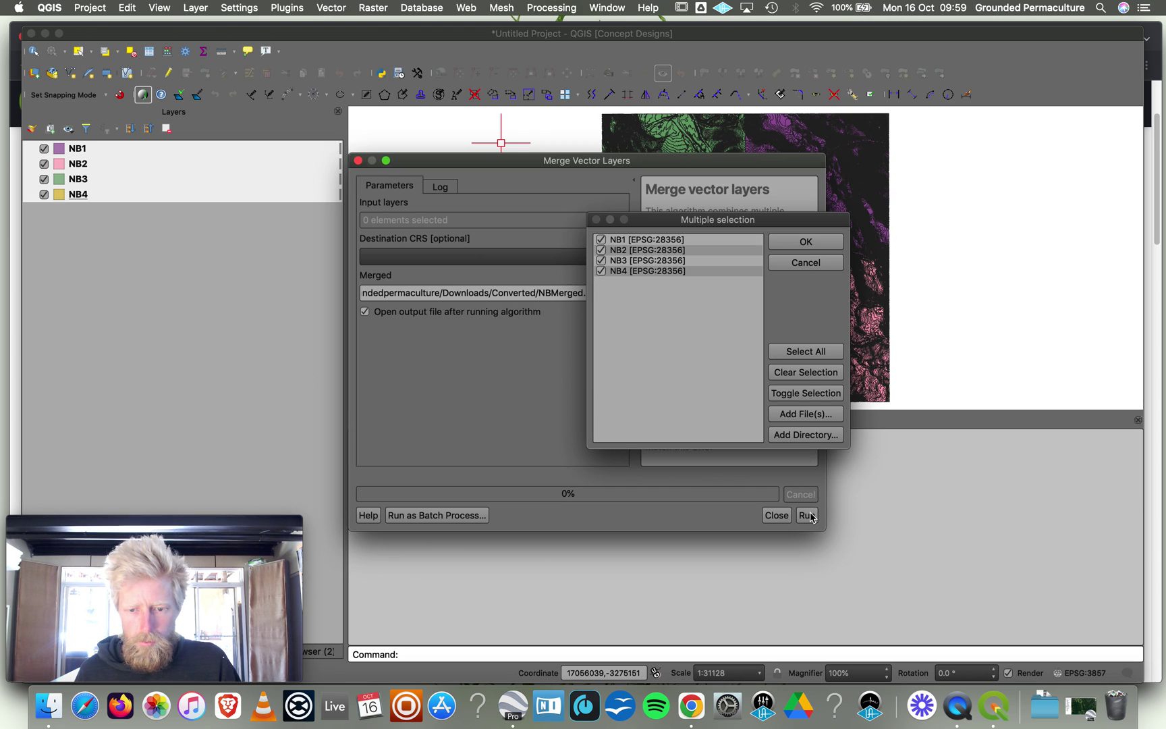
{"action": "left_click", "coordinate": [804, 263]}
{"action": "key", "text": "Escape"}
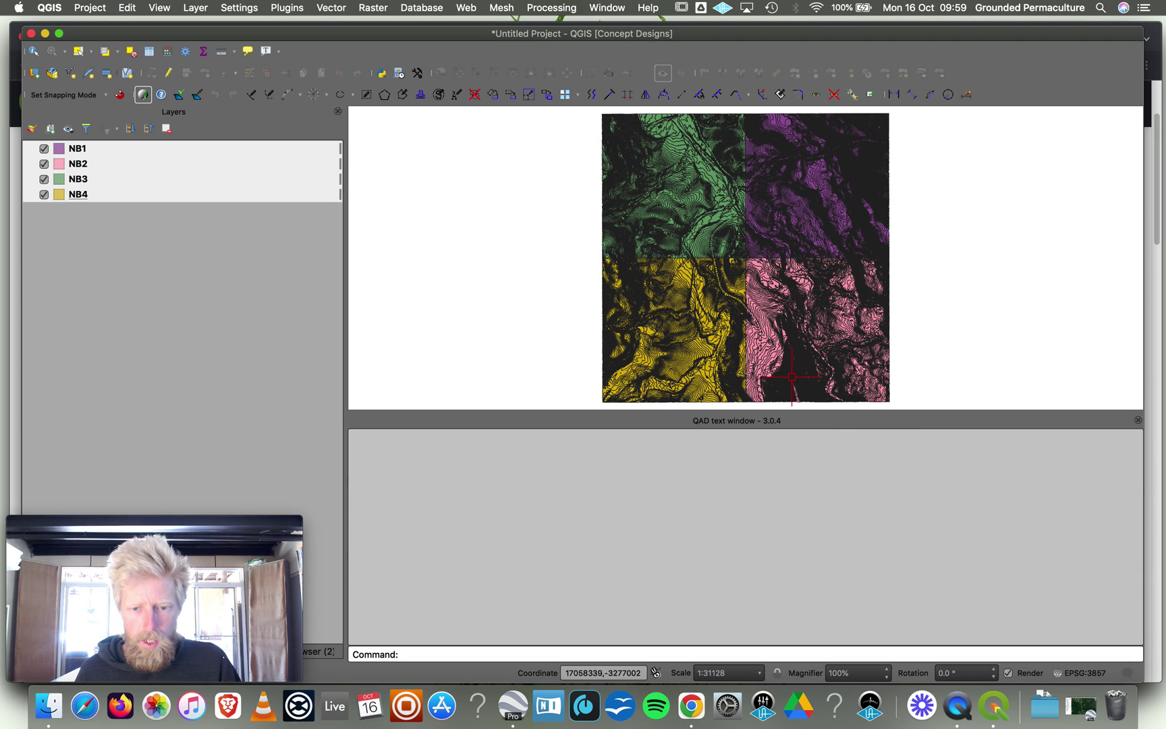
{"action": "left_click", "coordinate": [237, 256]}
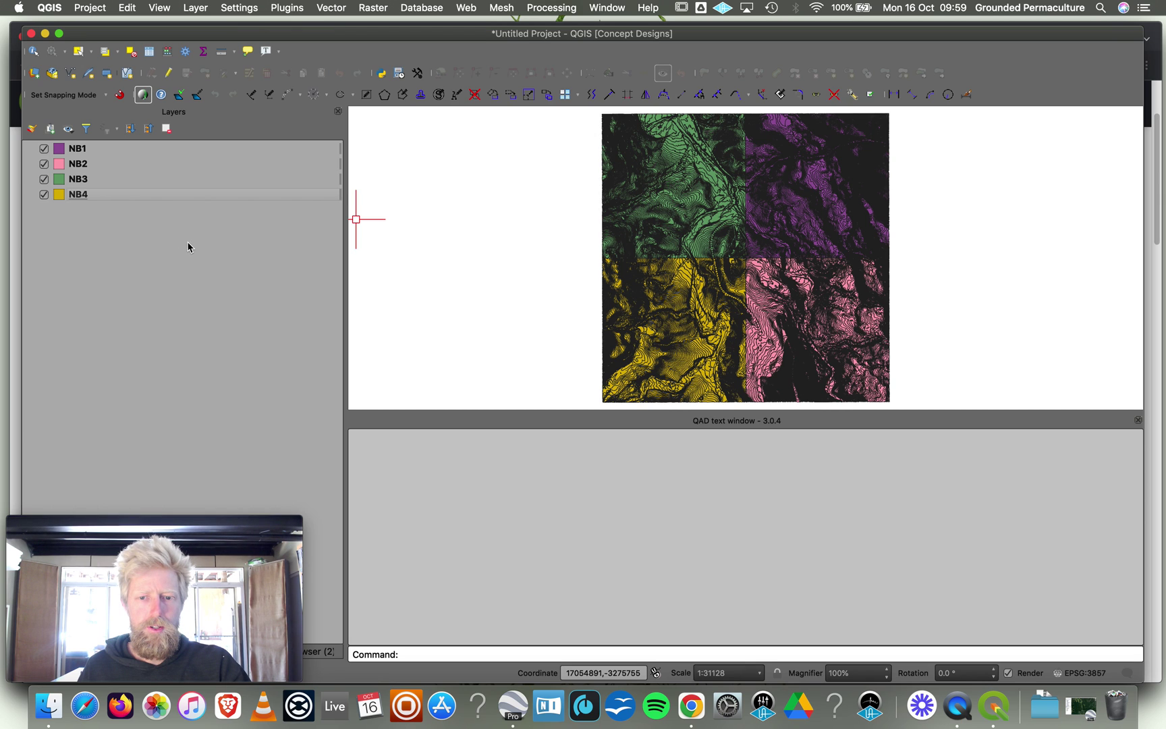
{"action": "left_click", "coordinate": [45, 33]}
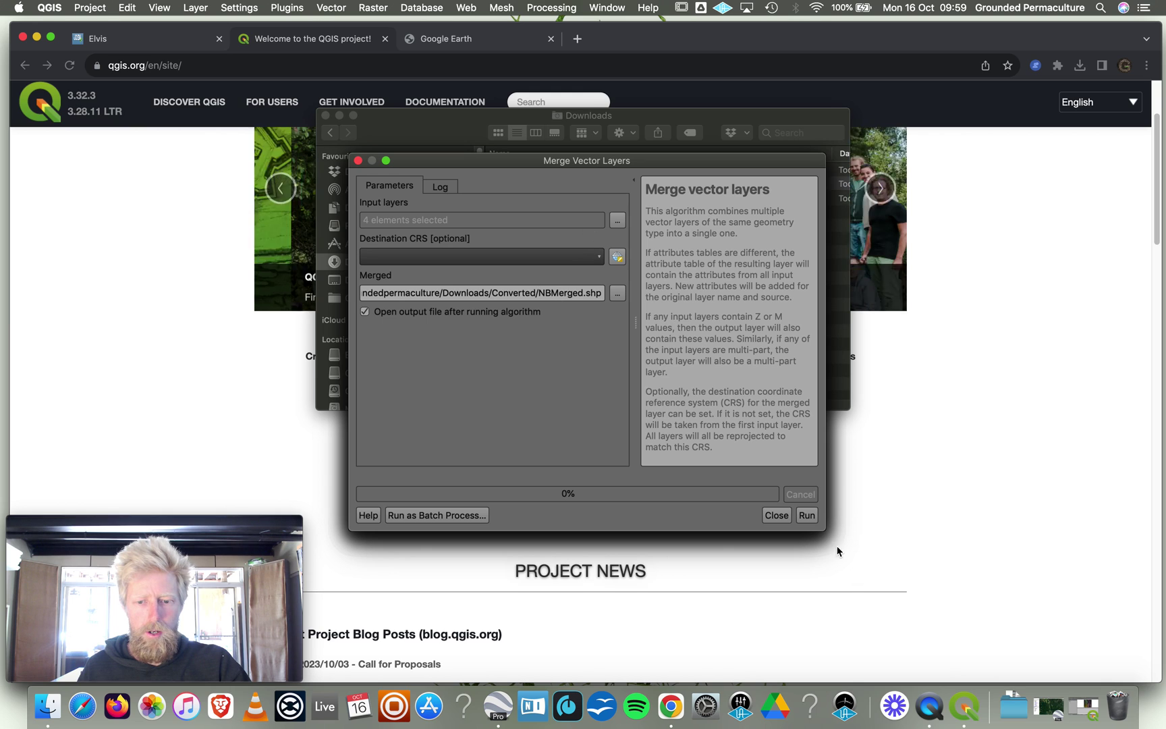
Run the merge into NBMerged and hide NB1–NB4 so only NBMerged remains visible.
{"action": "left_click", "coordinate": [807, 516]}
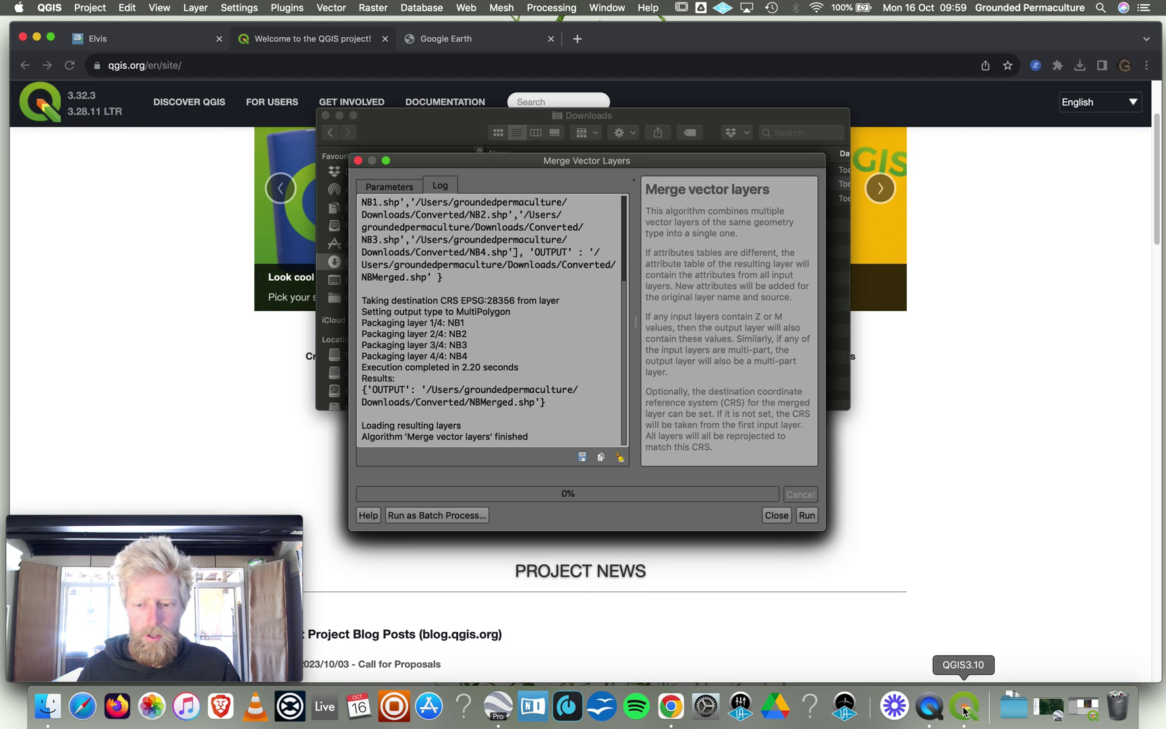
{"action": "left_click", "coordinate": [965, 706]}
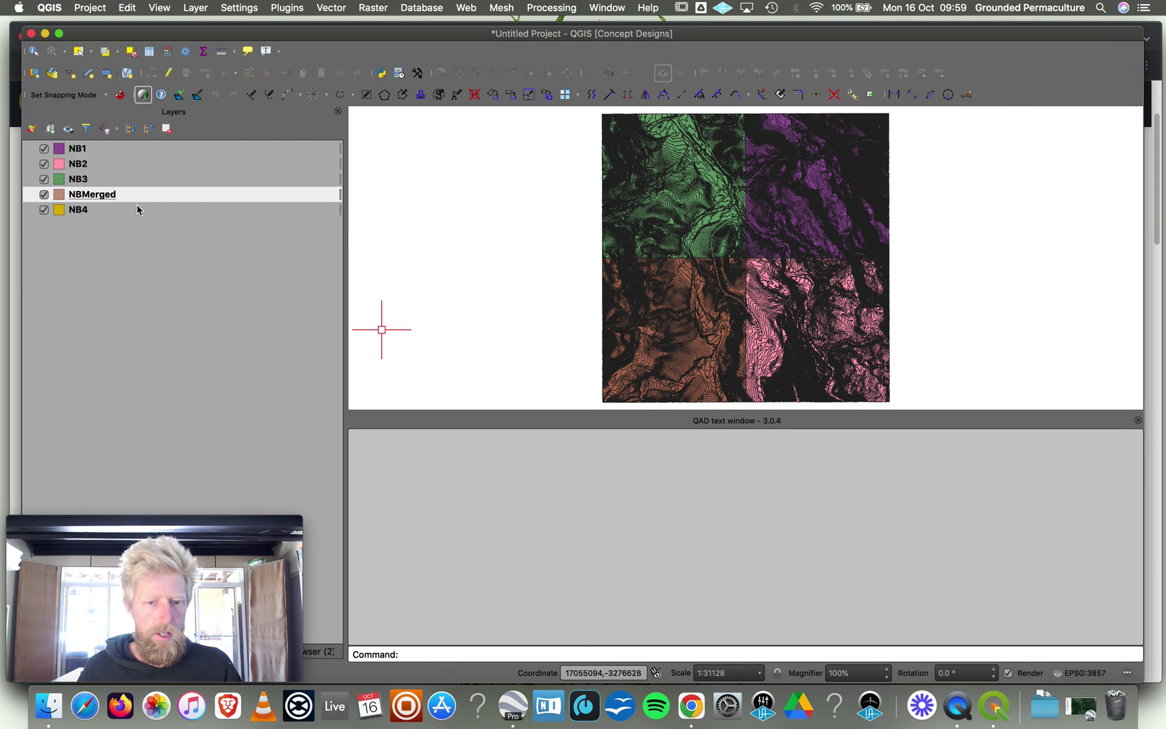
{"action": "left_click", "coordinate": [44, 210]}
{"action": "left_click", "coordinate": [44, 179]}
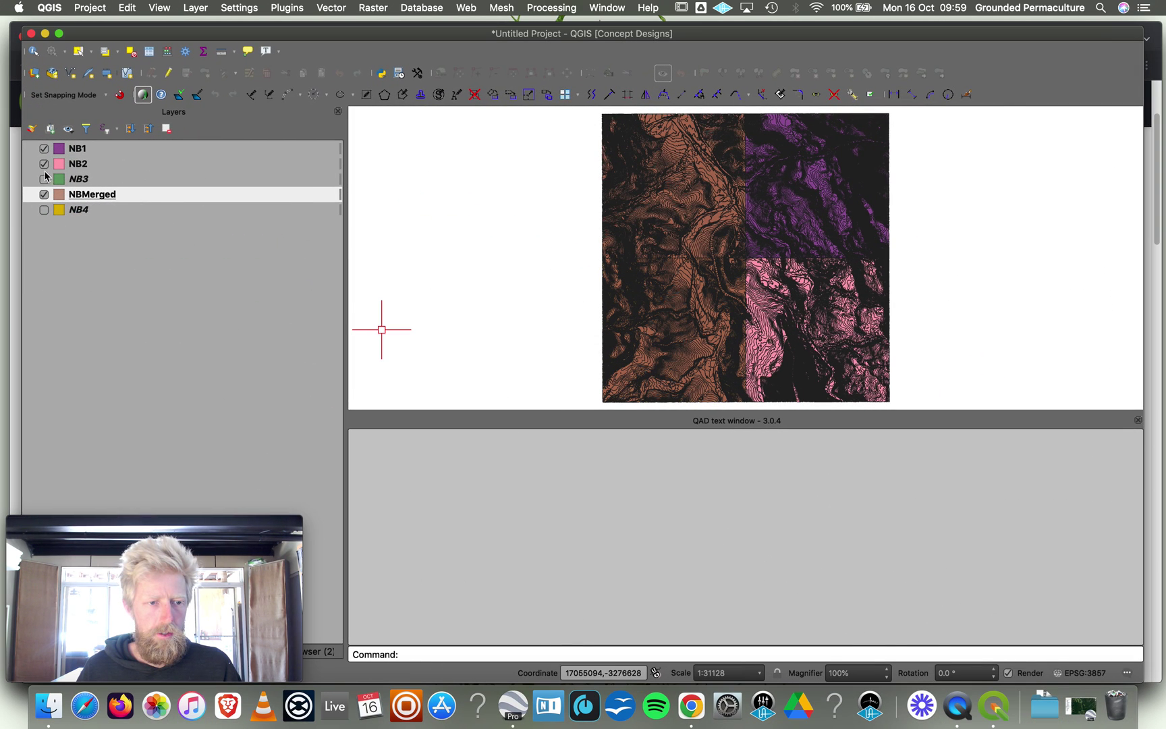
{"action": "left_click", "coordinate": [44, 163]}
{"action": "left_click", "coordinate": [44, 148]}
{"action": "left_click", "coordinate": [44, 195]}
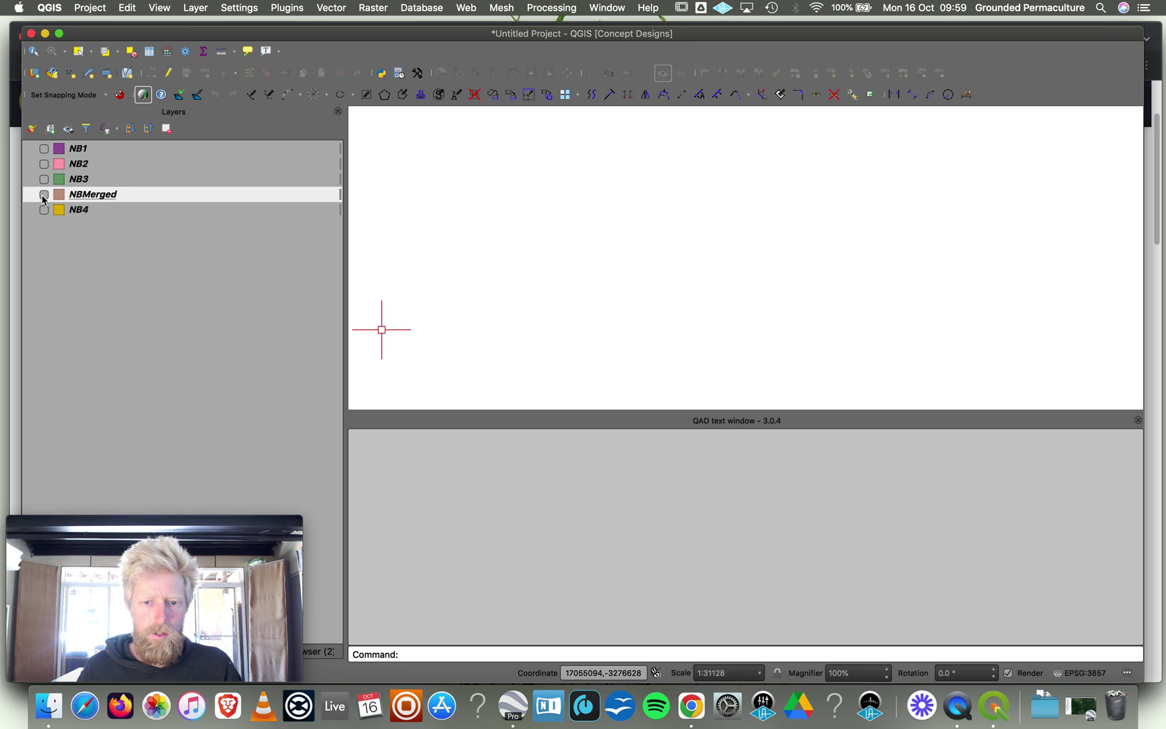
{"action": "left_click", "coordinate": [44, 195]}
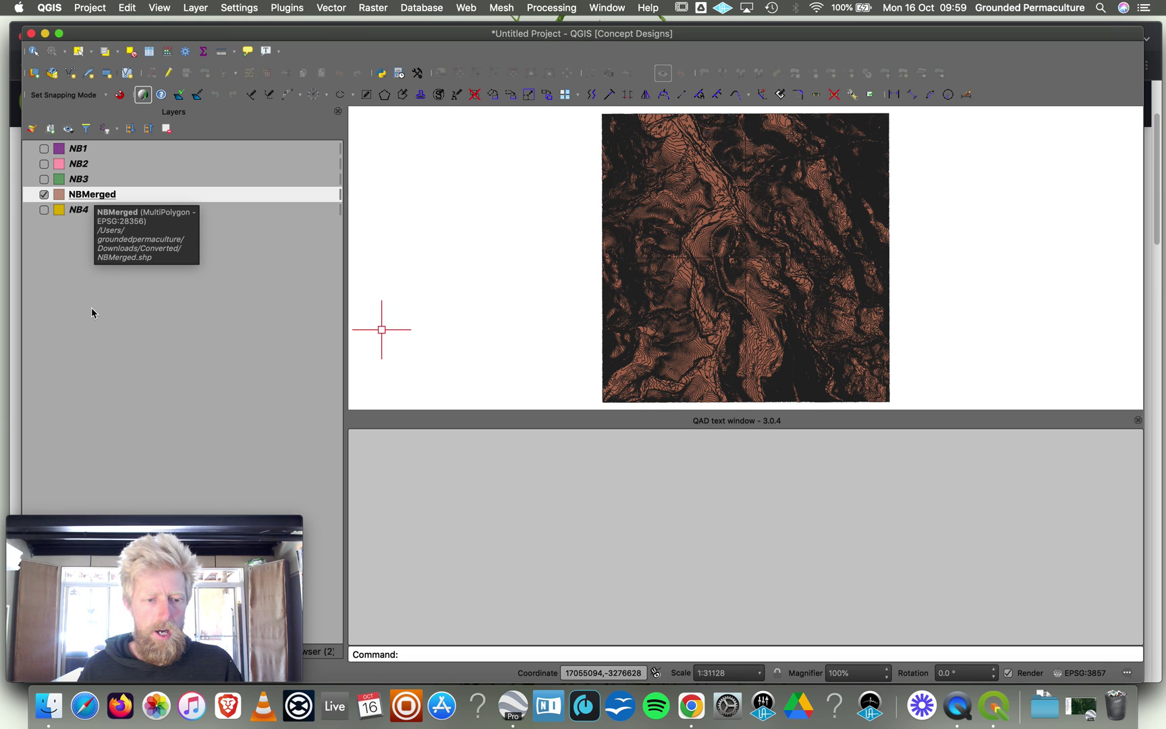
{"action": "left_click", "coordinate": [55, 708]}
{"action": "left_click", "coordinate": [545, 172]}
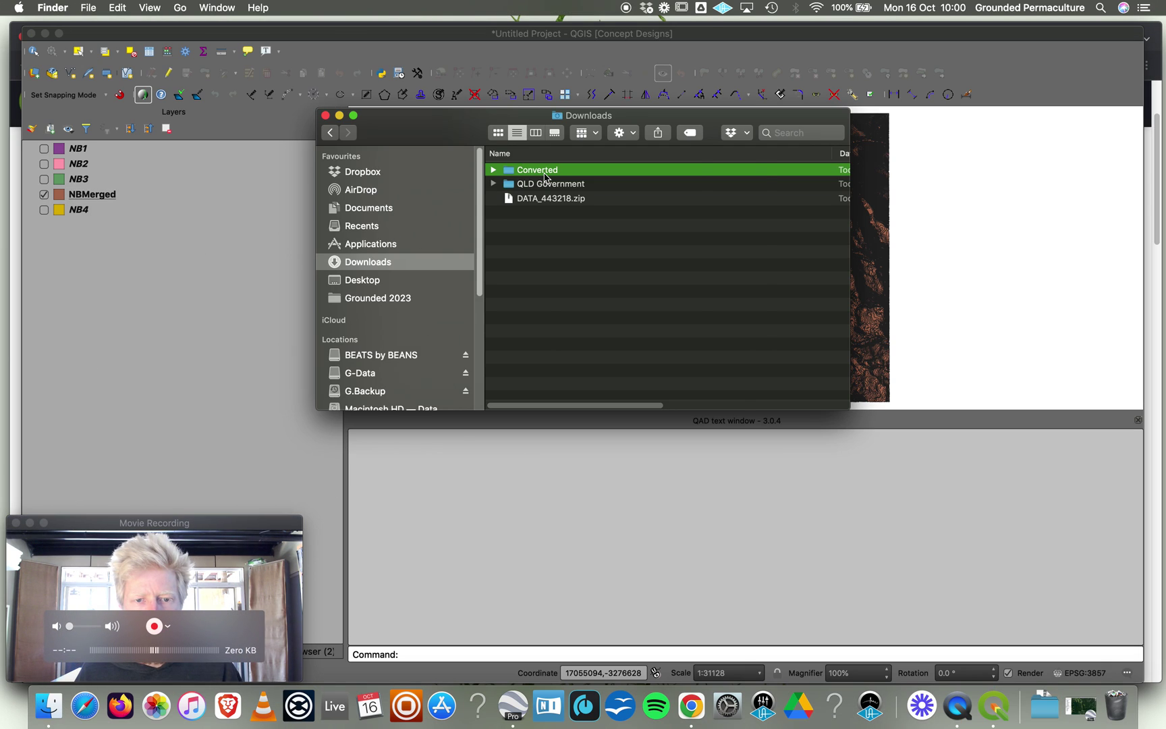
{"action": "double_click", "coordinate": [546, 174]}
{"action": "scroll", "coordinate": [607, 297], "scroll_direction": "down", "scroll_amount": 1}
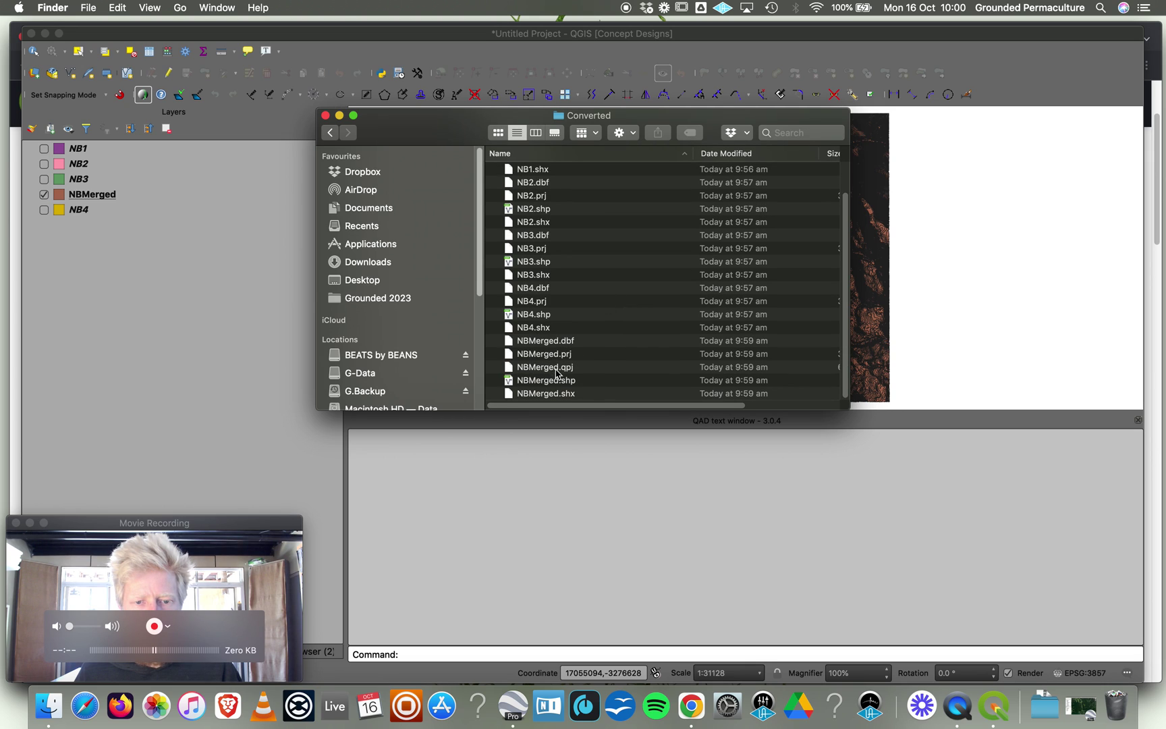
{"action": "left_click", "coordinate": [562, 341]}
{"action": "left_click", "coordinate": [561, 357]}
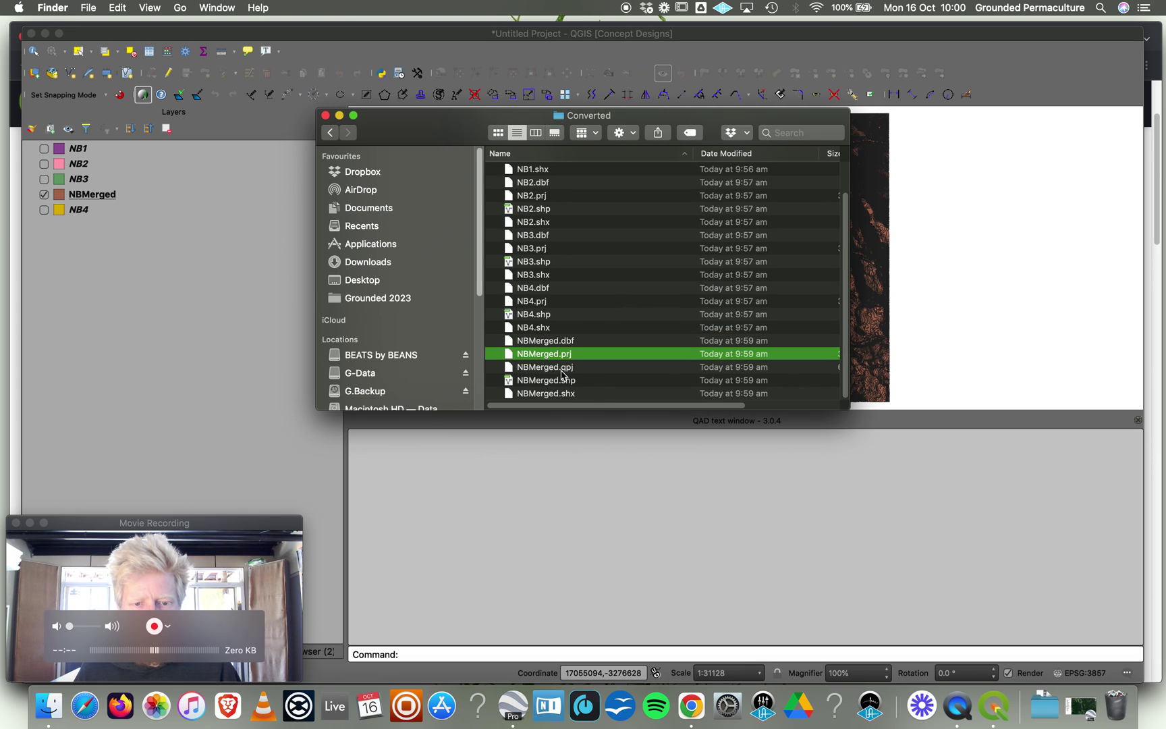
{"action": "left_click", "coordinate": [562, 371]}
{"action": "left_click", "coordinate": [564, 384]}
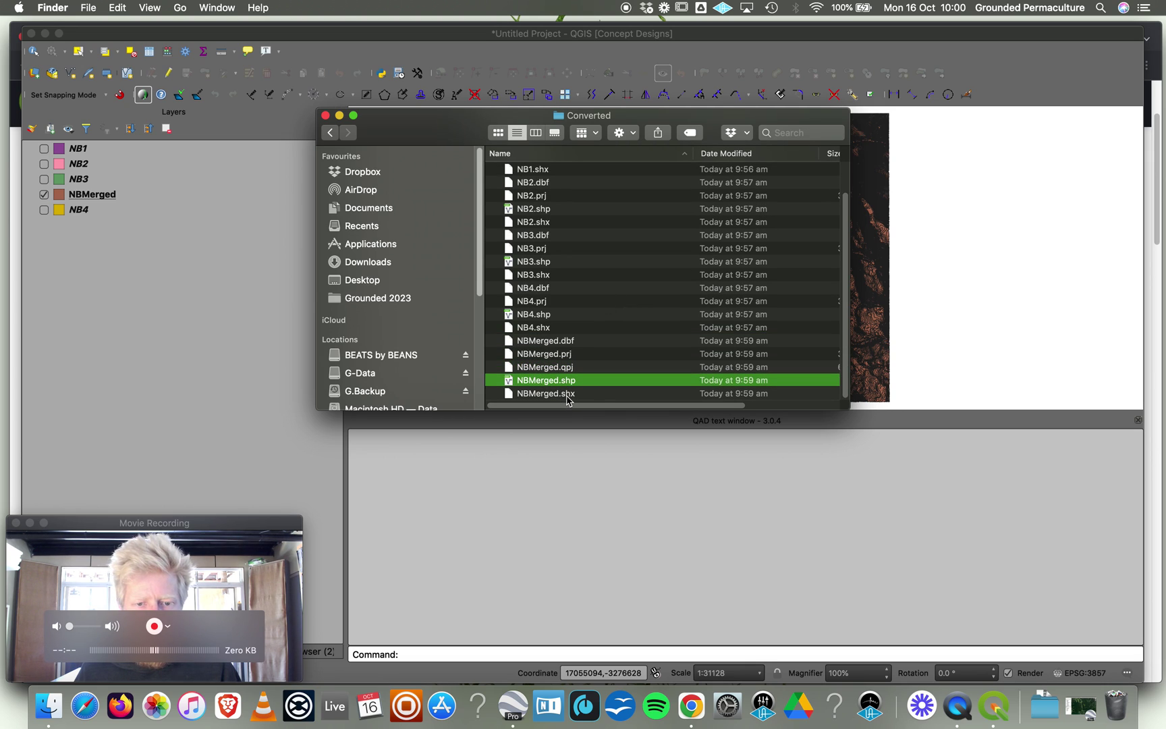
{"action": "left_click", "coordinate": [568, 394]}
{"action": "left_click", "coordinate": [566, 382]}
{"action": "left_click", "coordinate": [563, 342]}
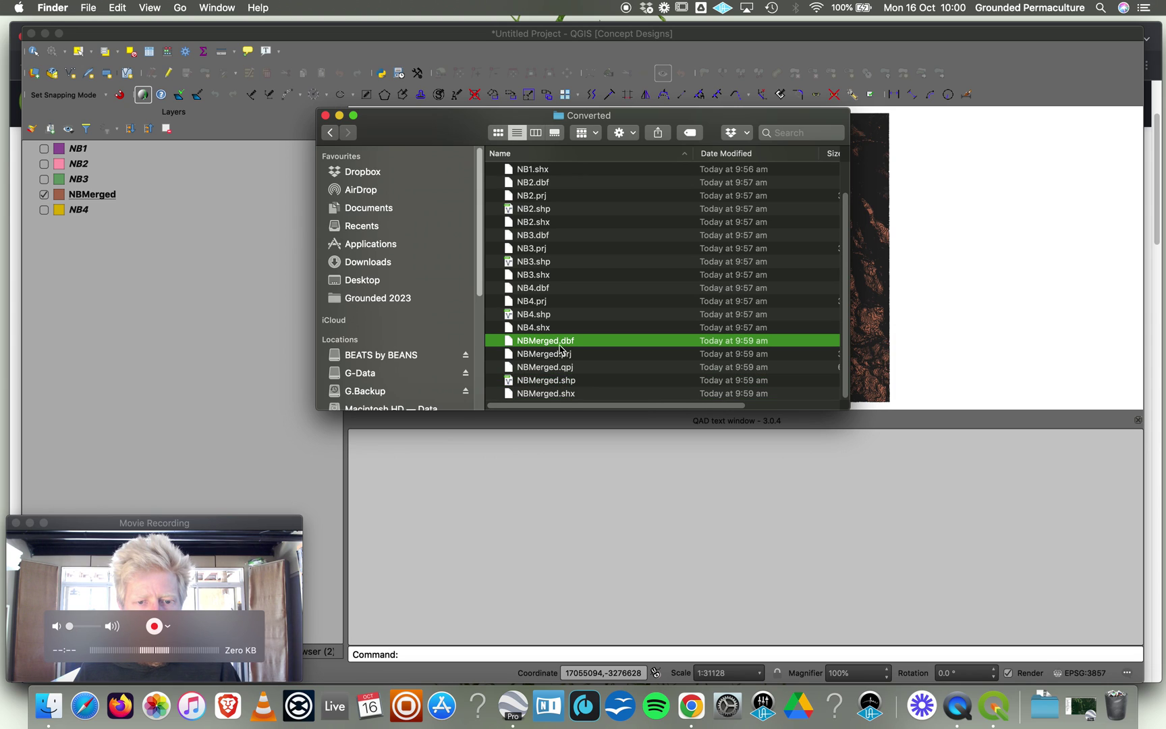
{"action": "left_click", "coordinate": [559, 397], "text": "shift"}
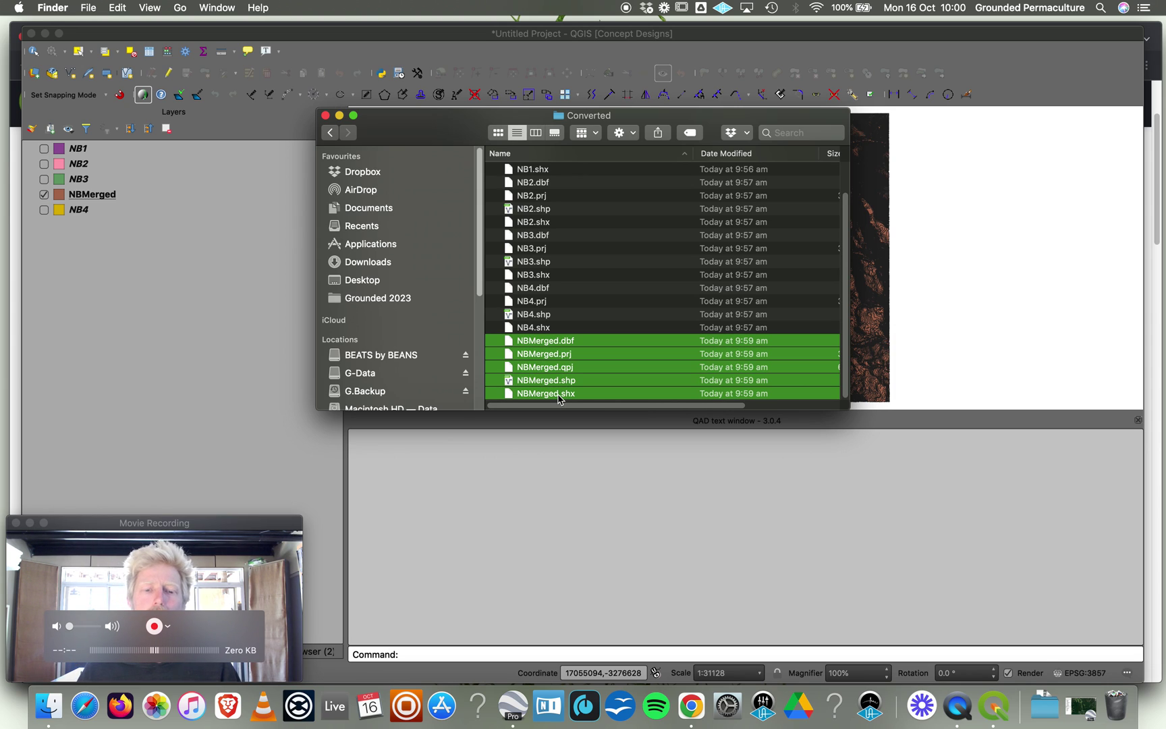
{"action": "left_click", "coordinate": [556, 382]}
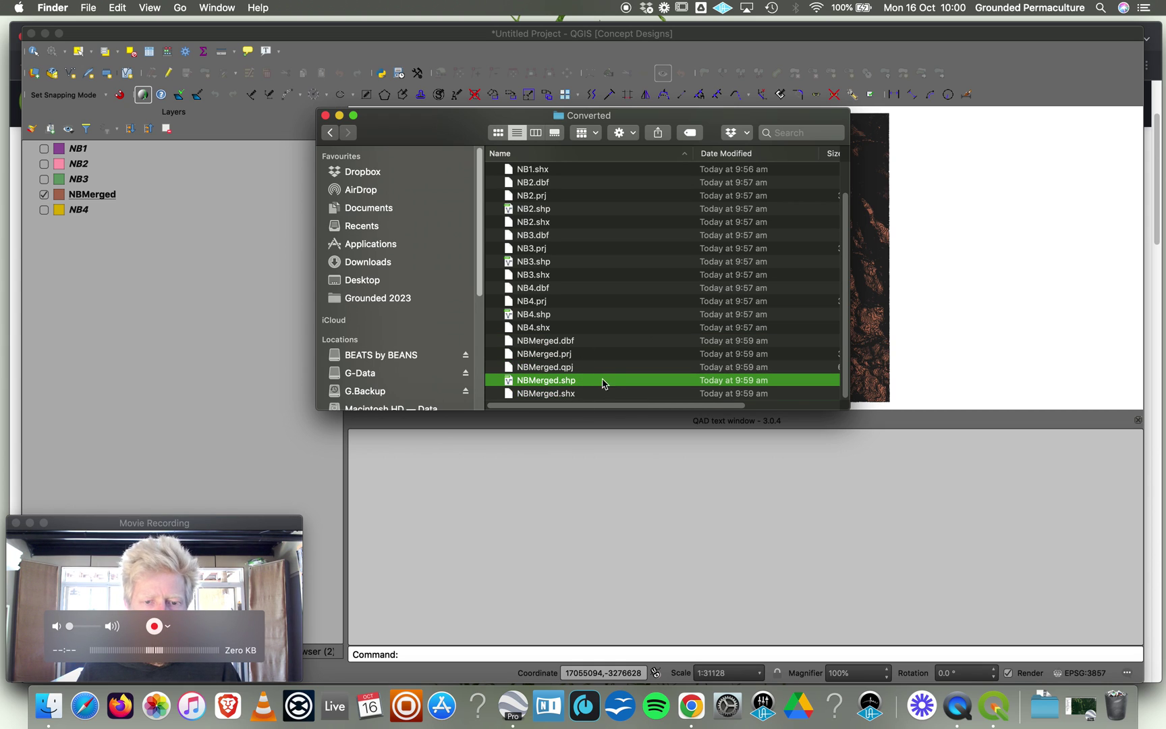
{"action": "left_click", "coordinate": [530, 493]}
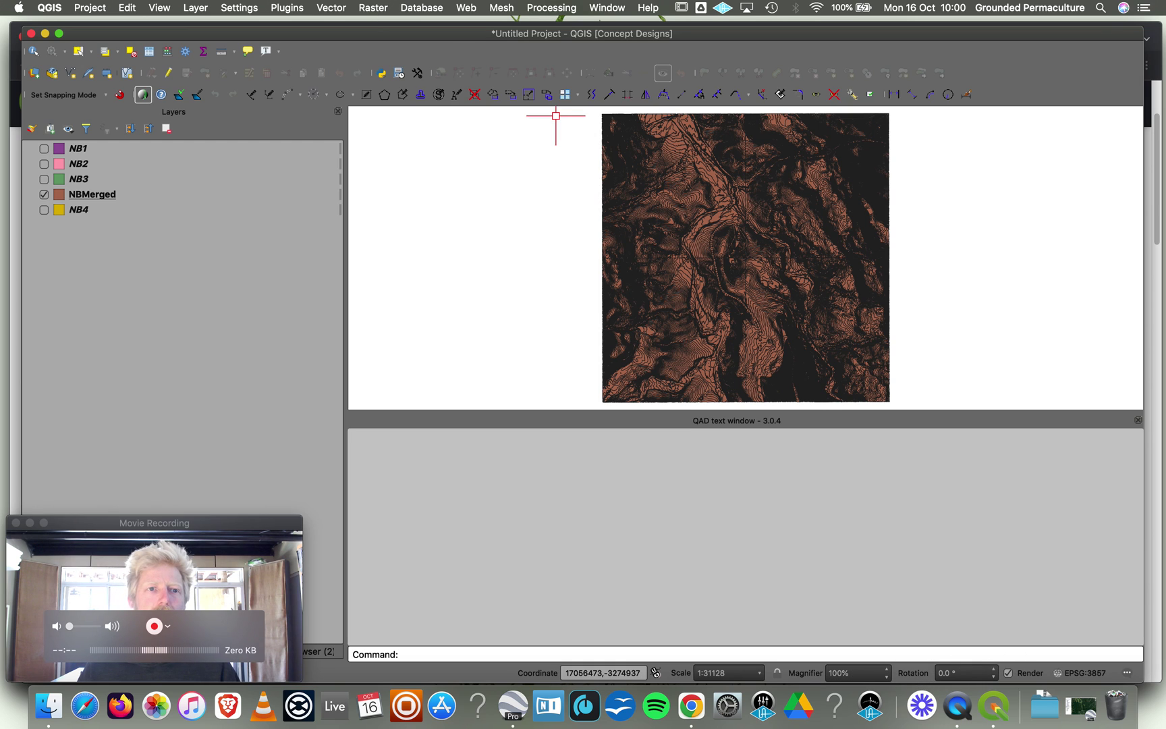
Bring Chrome forward on its Google Earth download page tab.
{"action": "left_click", "coordinate": [699, 721]}
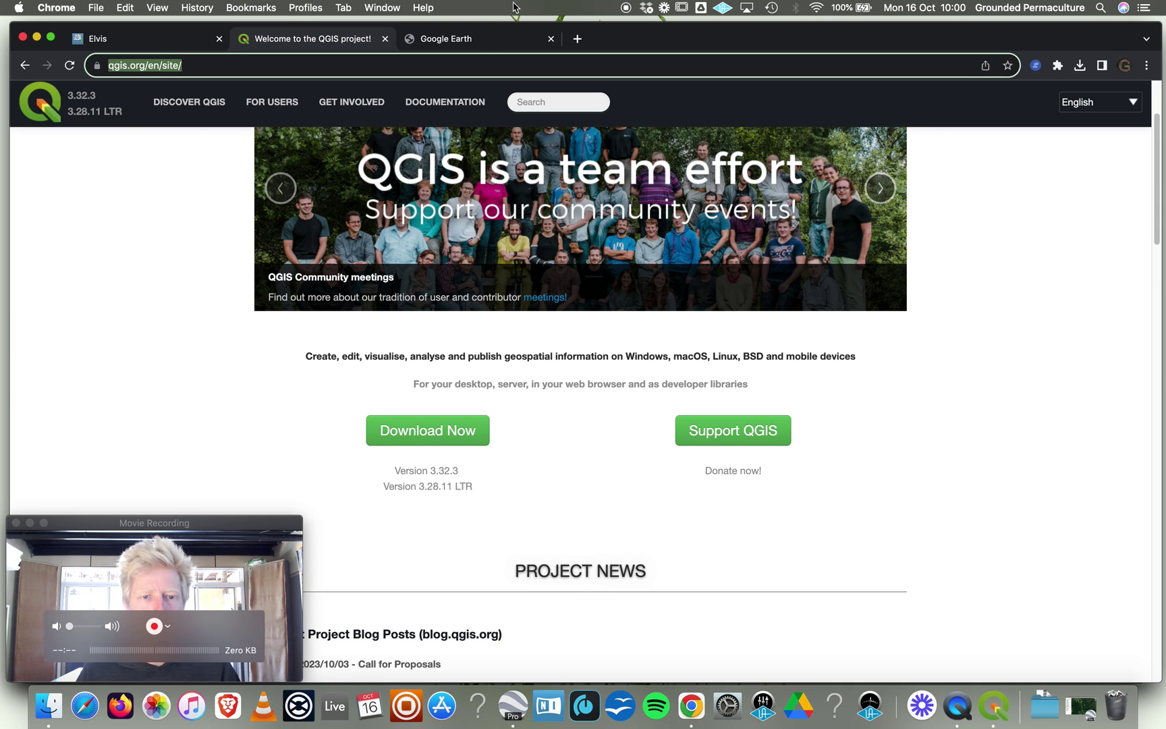
{"action": "left_click", "coordinate": [480, 40]}
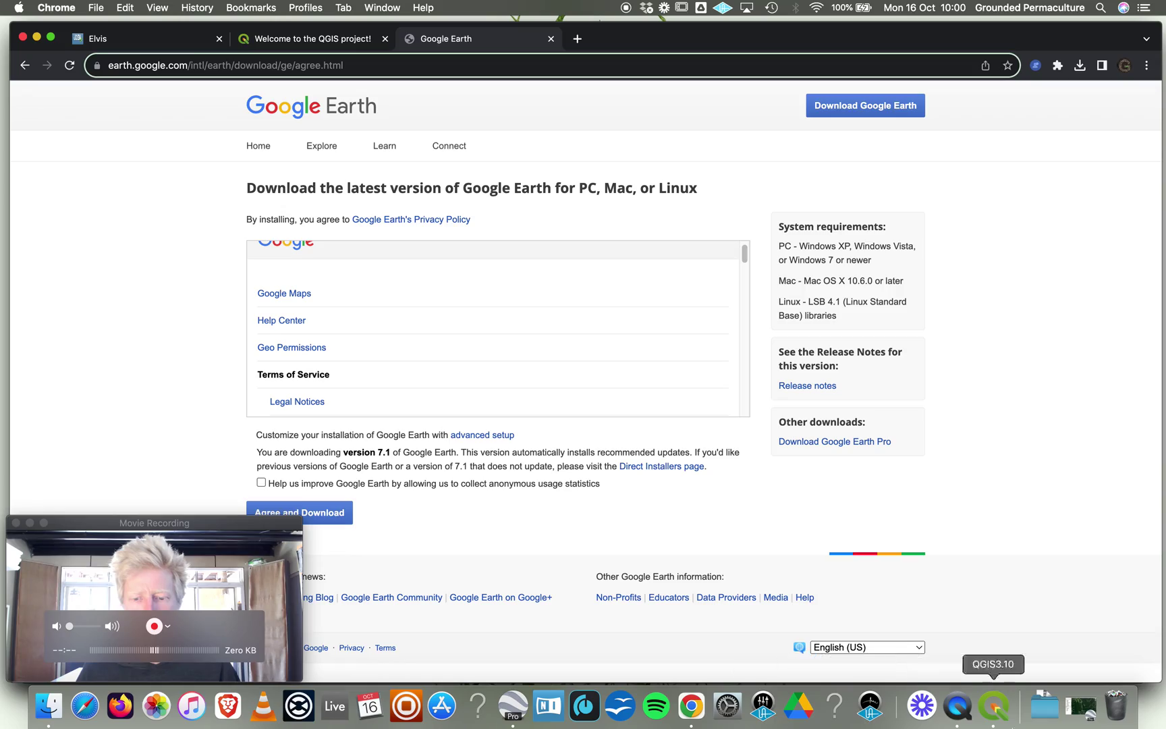
In Google Earth Pro, open Converted/NBMerged.shp and import all of its features.
{"action": "left_click", "coordinate": [512, 706]}
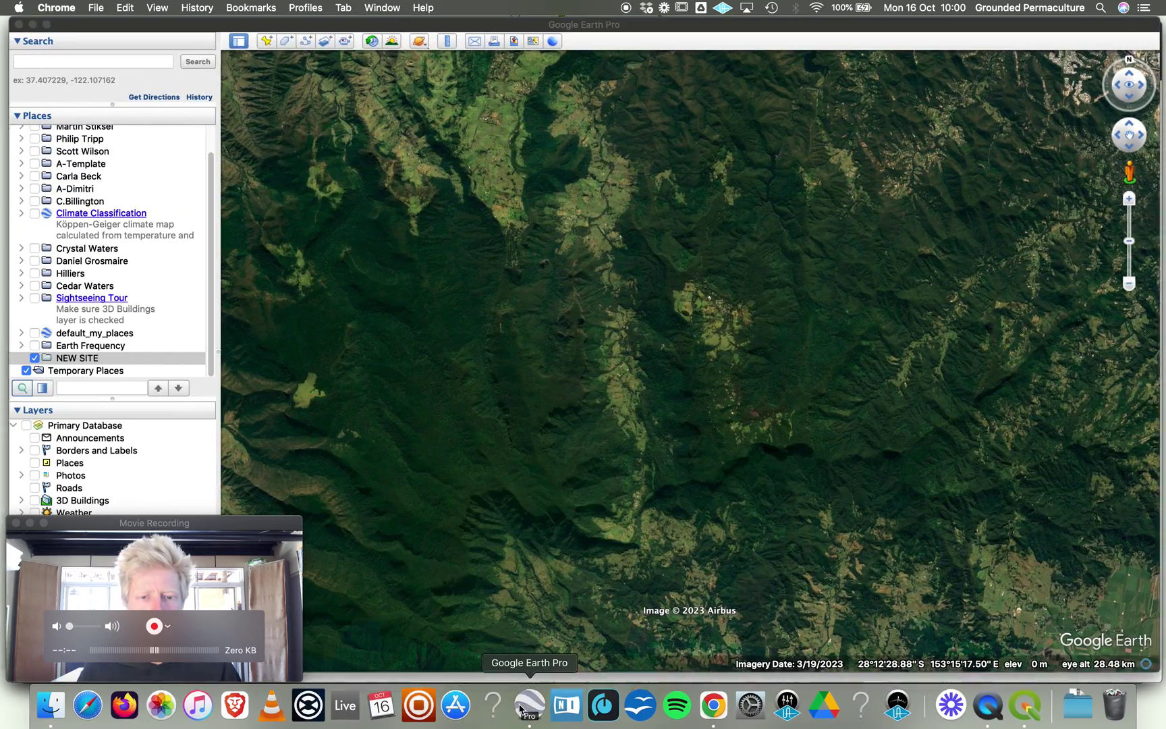
{"action": "scroll", "coordinate": [636, 387], "scroll_direction": "down", "scroll_amount": 5}
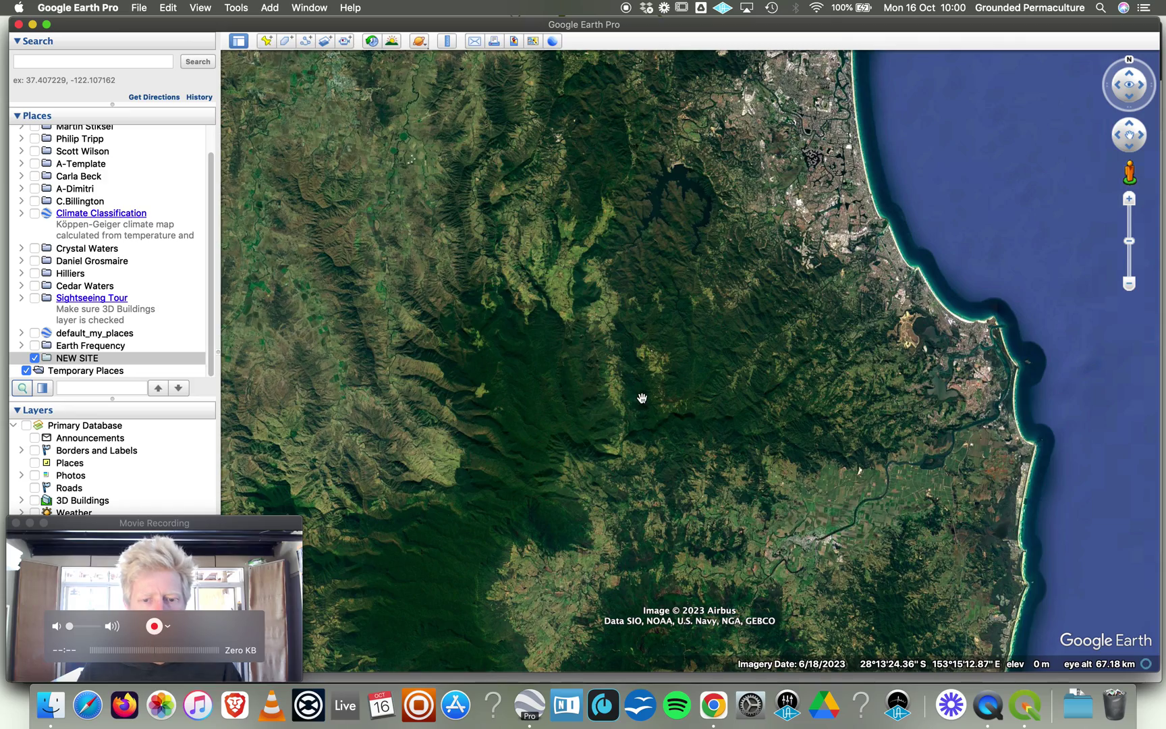
{"action": "scroll", "coordinate": [736, 330], "scroll_direction": "down", "scroll_amount": 3}
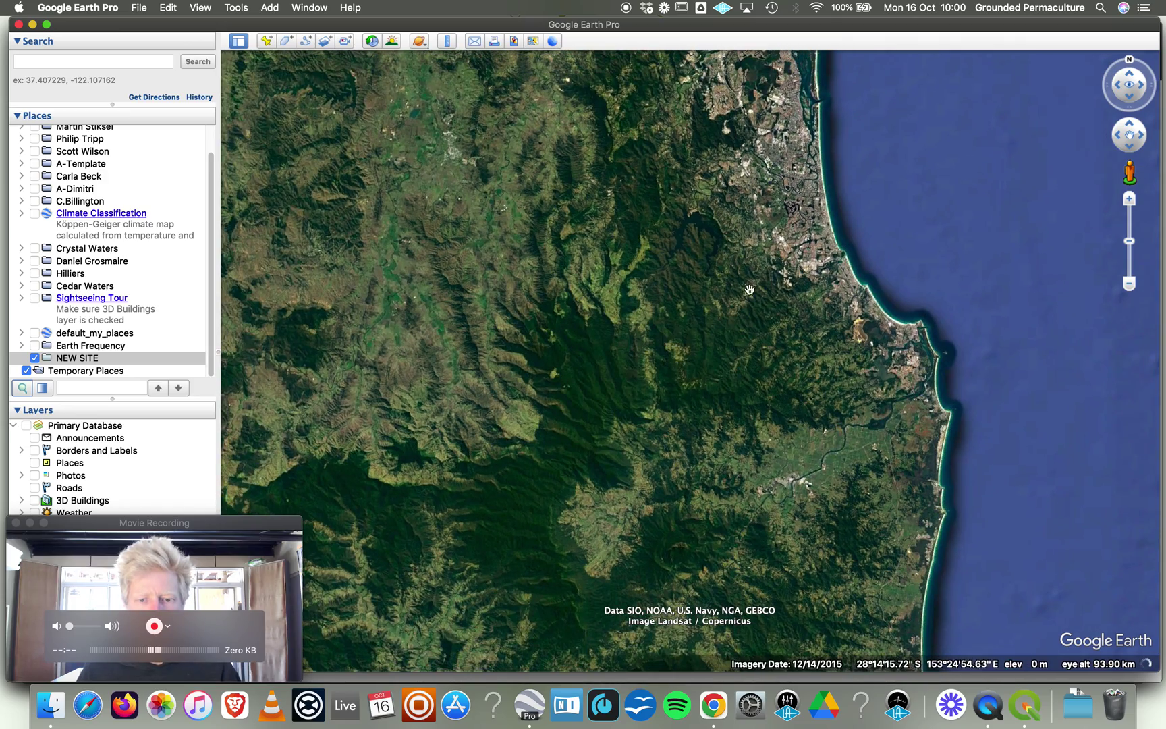
{"action": "scroll", "coordinate": [687, 347], "scroll_direction": "down", "scroll_amount": 2}
{"action": "scroll", "coordinate": [687, 346], "scroll_direction": "up", "scroll_amount": 3}
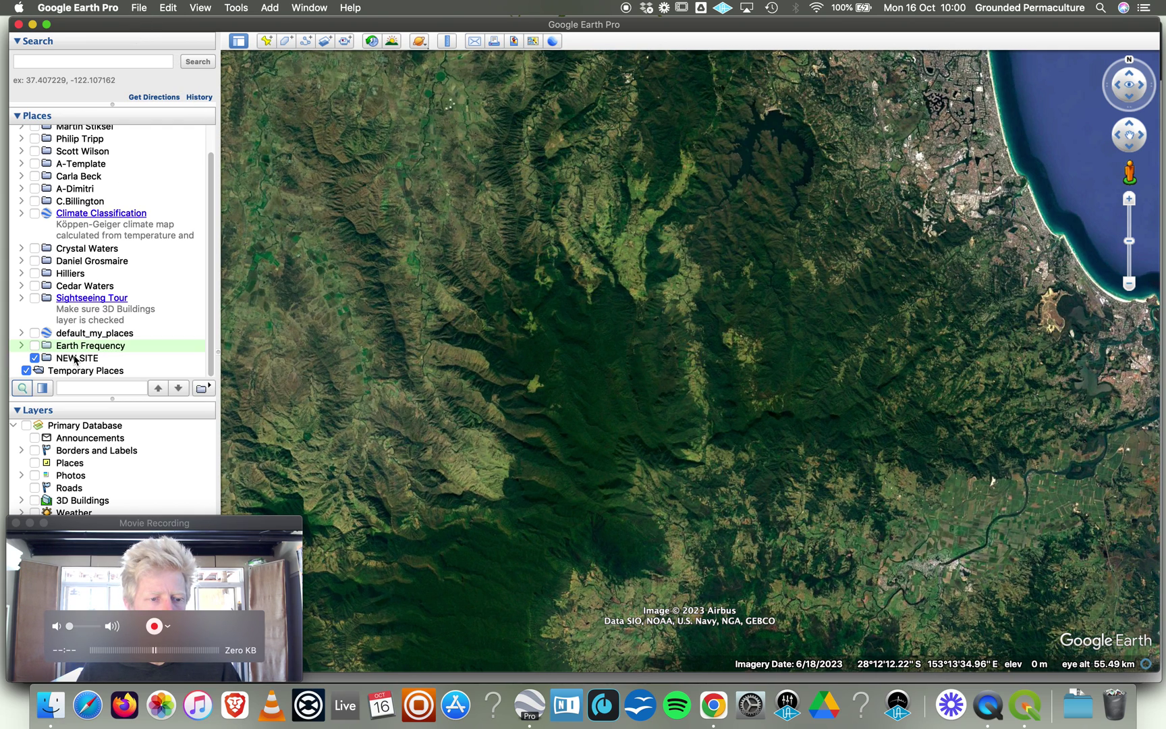
{"action": "left_click", "coordinate": [139, 8]}
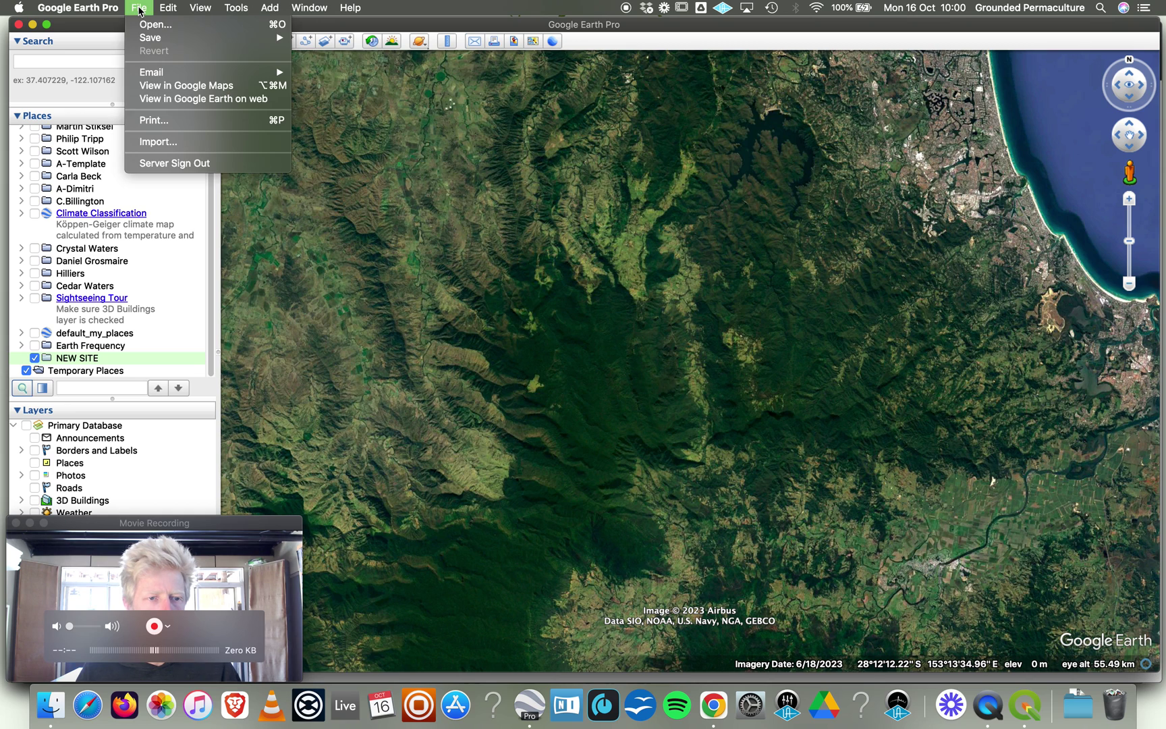
{"action": "key", "text": "Escape"}
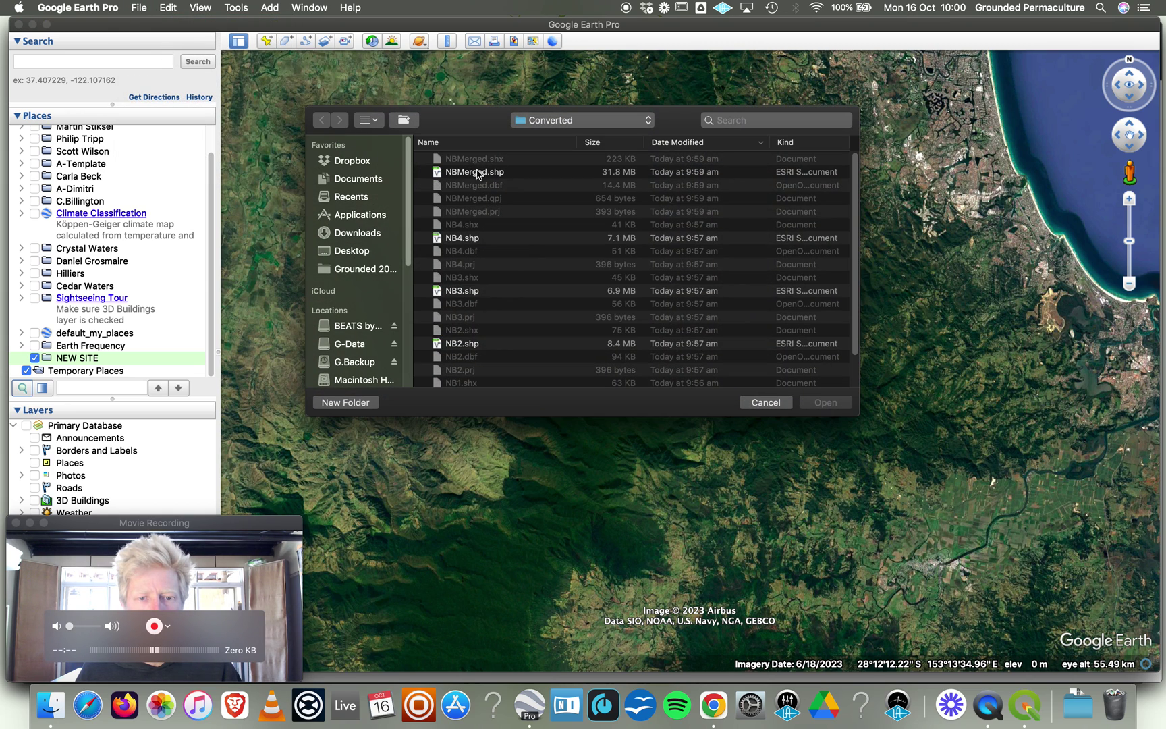
{"action": "left_click", "coordinate": [476, 175]}
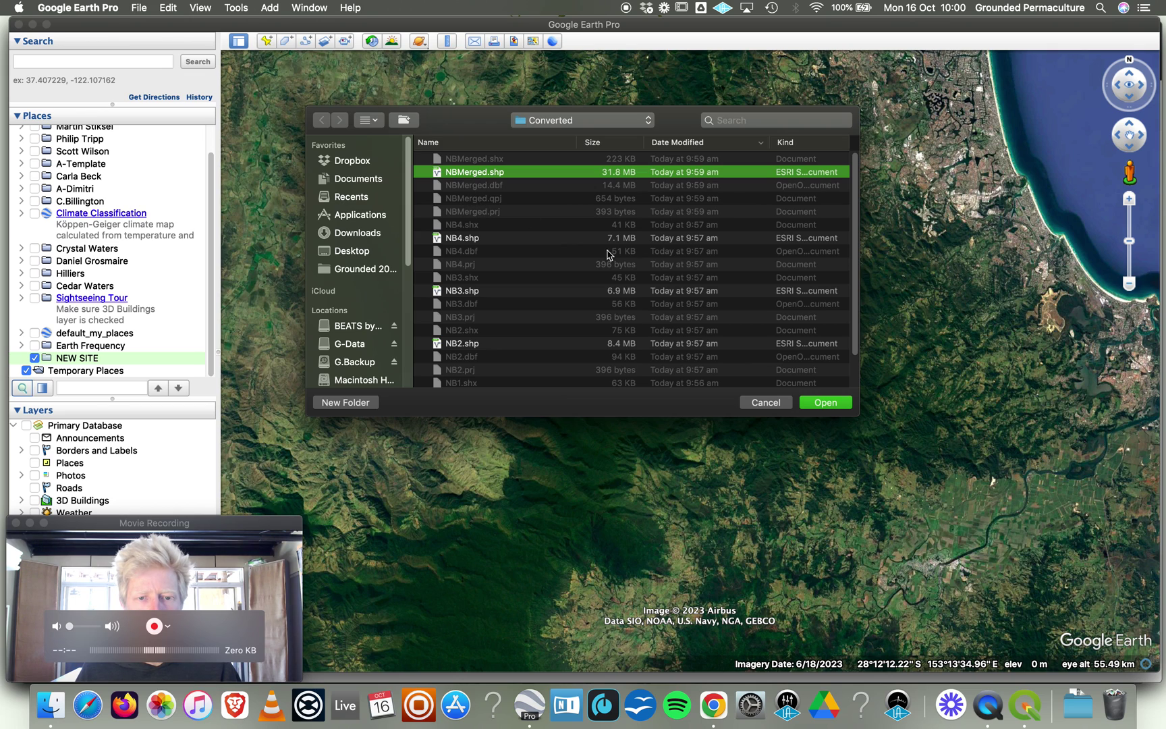
{"action": "left_click", "coordinate": [763, 403]}
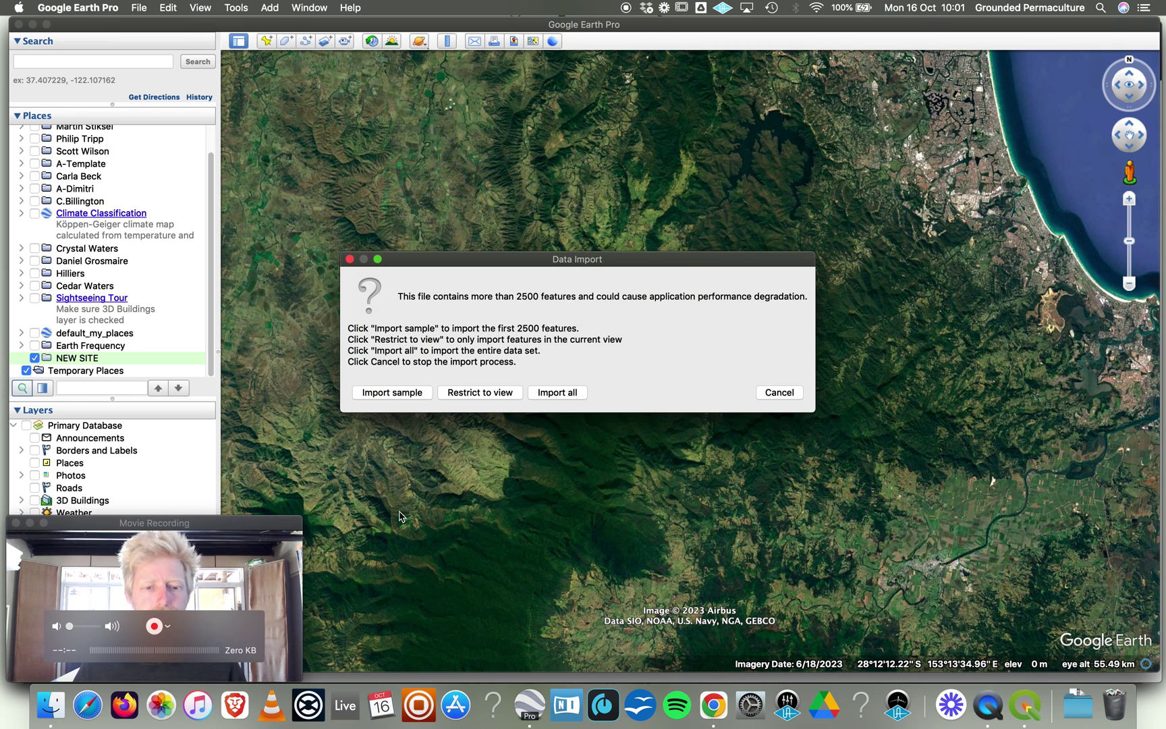
{"action": "left_click", "coordinate": [552, 395]}
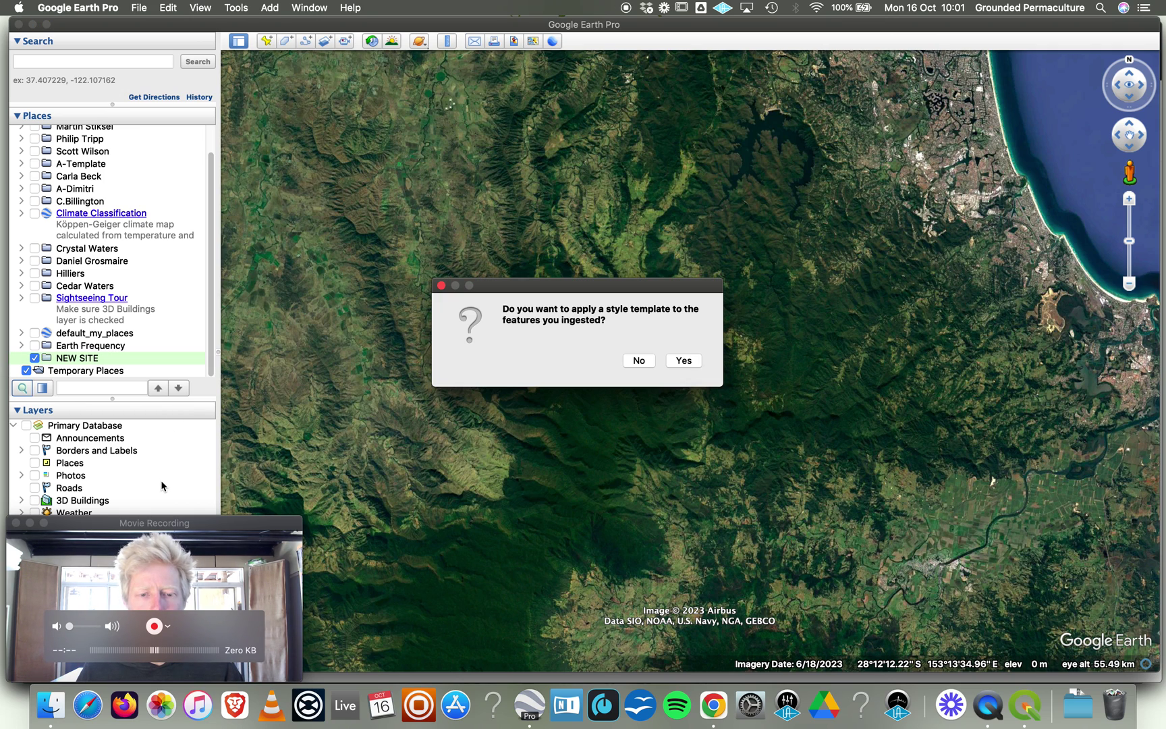
Decline the style template so NBMerged.shp lands under Temporary Places, then select it.
{"action": "left_click", "coordinate": [639, 361]}
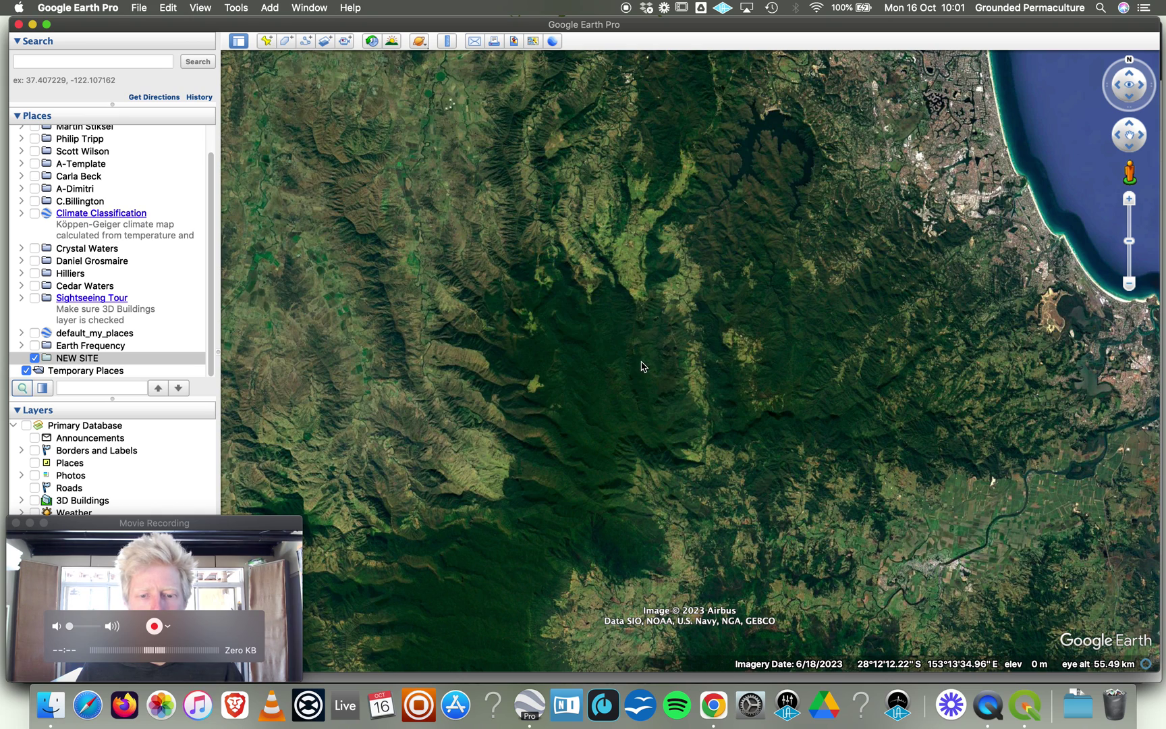
{"action": "left_click", "coordinate": [250, 523]}
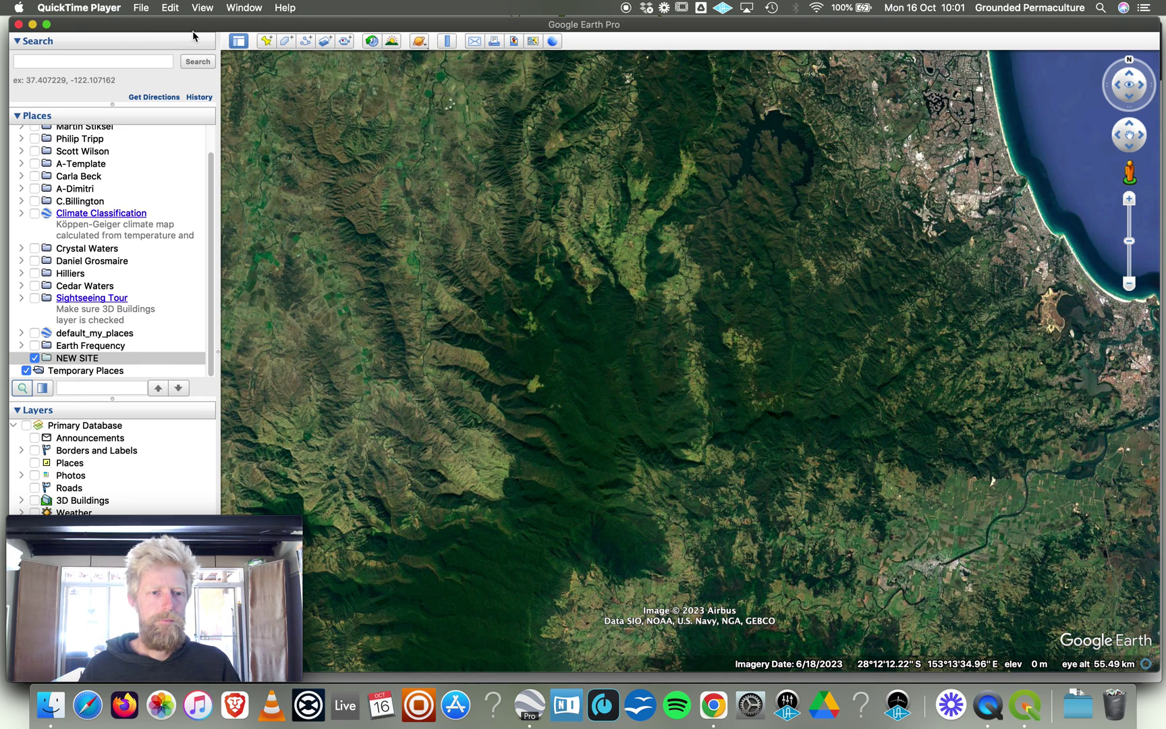
{"action": "left_click", "coordinate": [192, 33]}
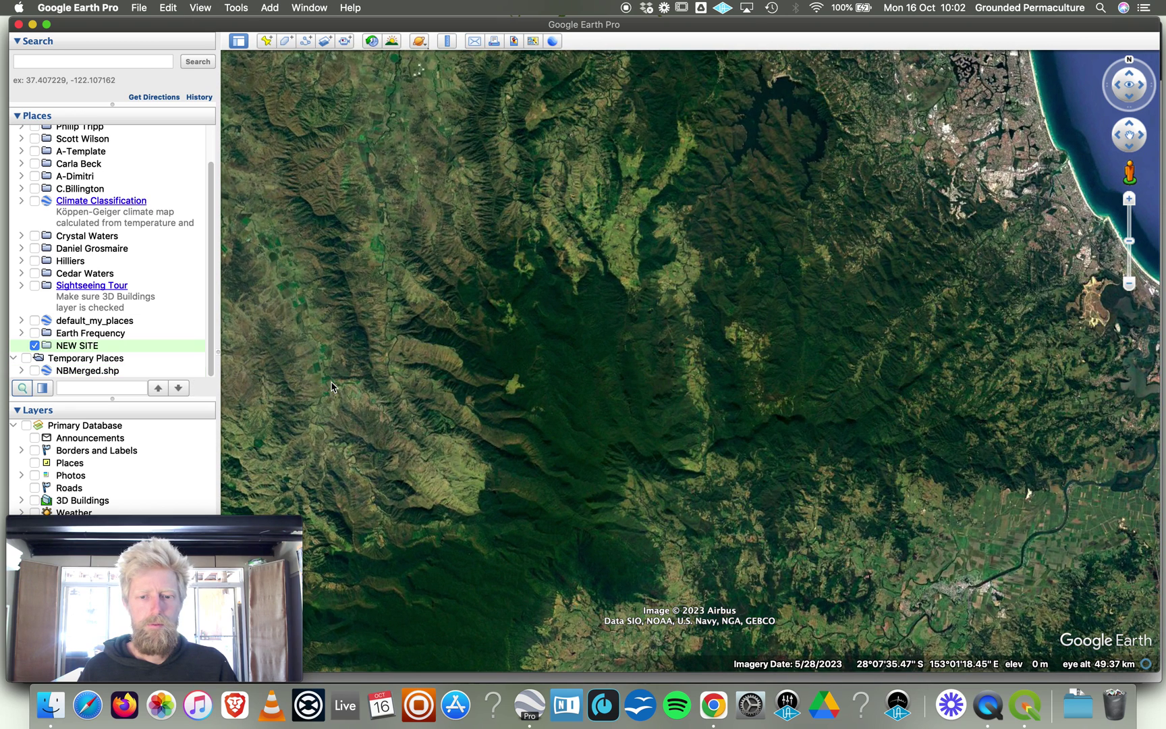
{"action": "left_click", "coordinate": [77, 345]}
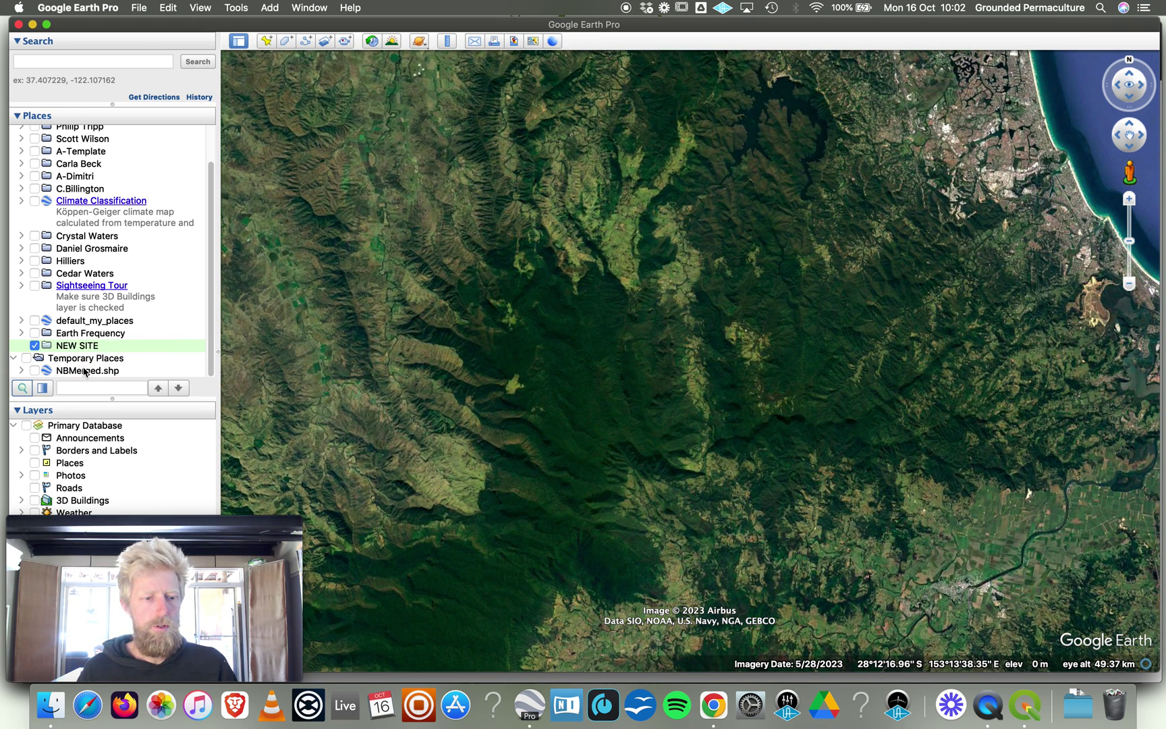
{"action": "left_click", "coordinate": [84, 372]}
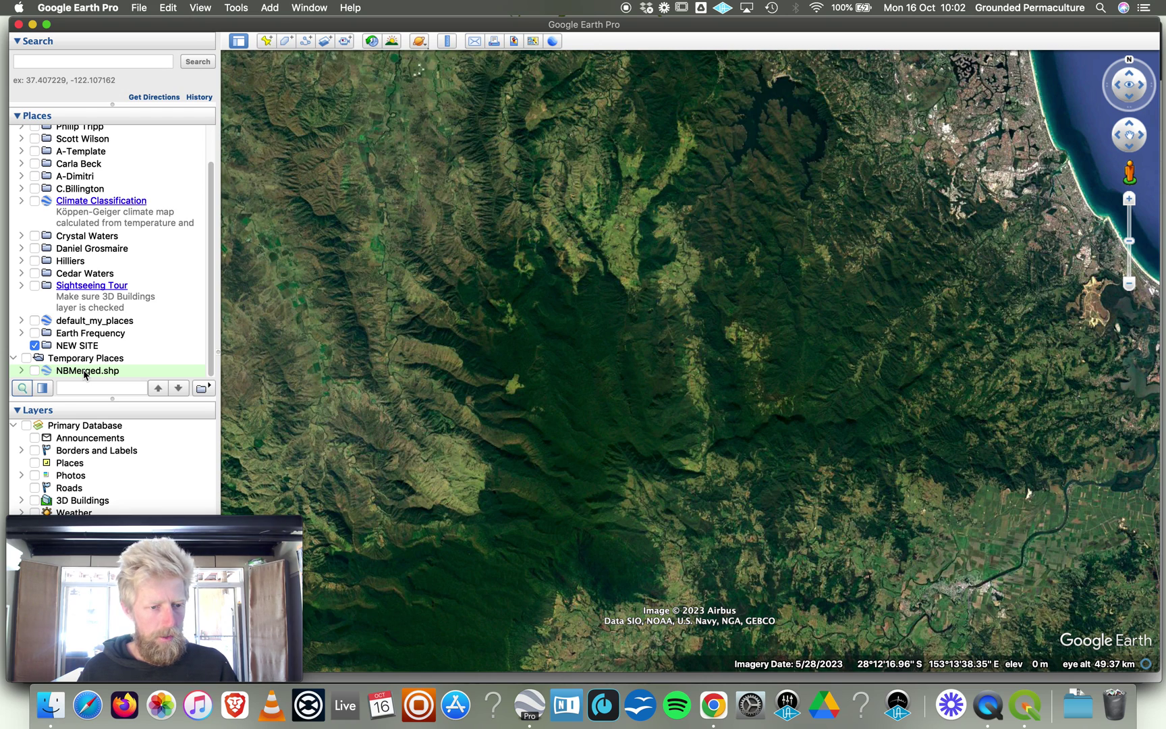
Switch on NBMerged.shp and pan the map to bring its white square overlay into view.
{"action": "left_click", "coordinate": [35, 370]}
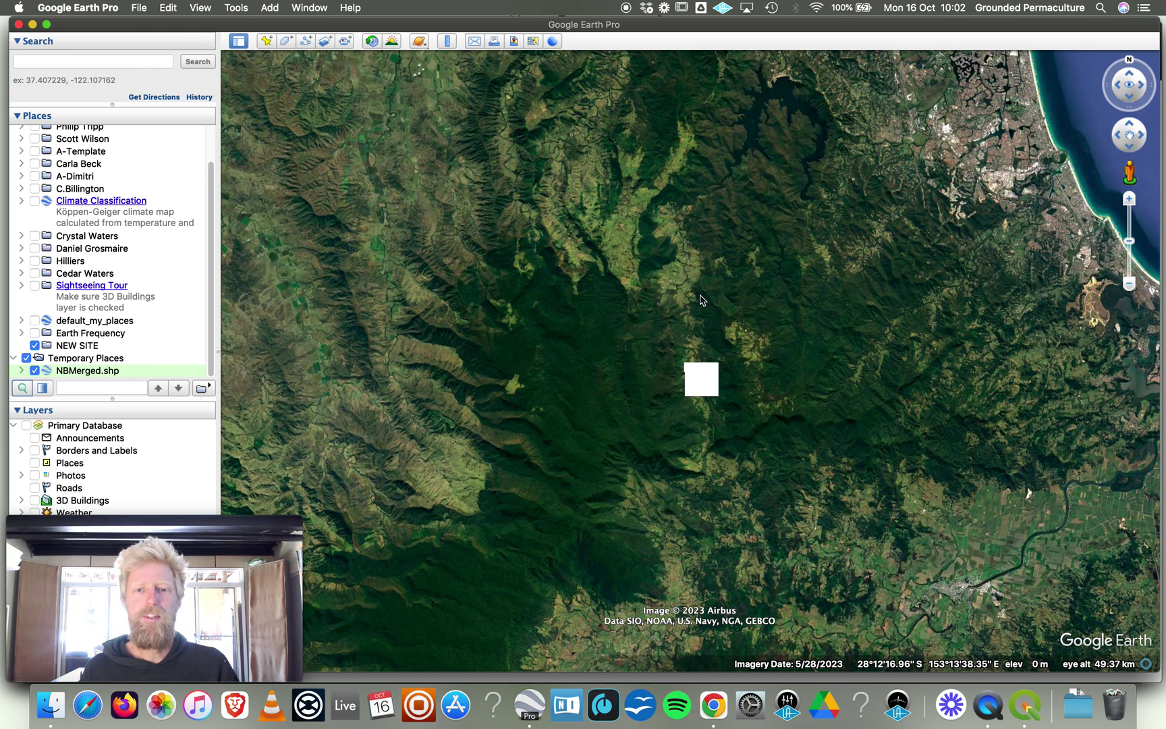
{"action": "scroll", "coordinate": [700, 300], "scroll_direction": "up", "scroll_amount": 2}
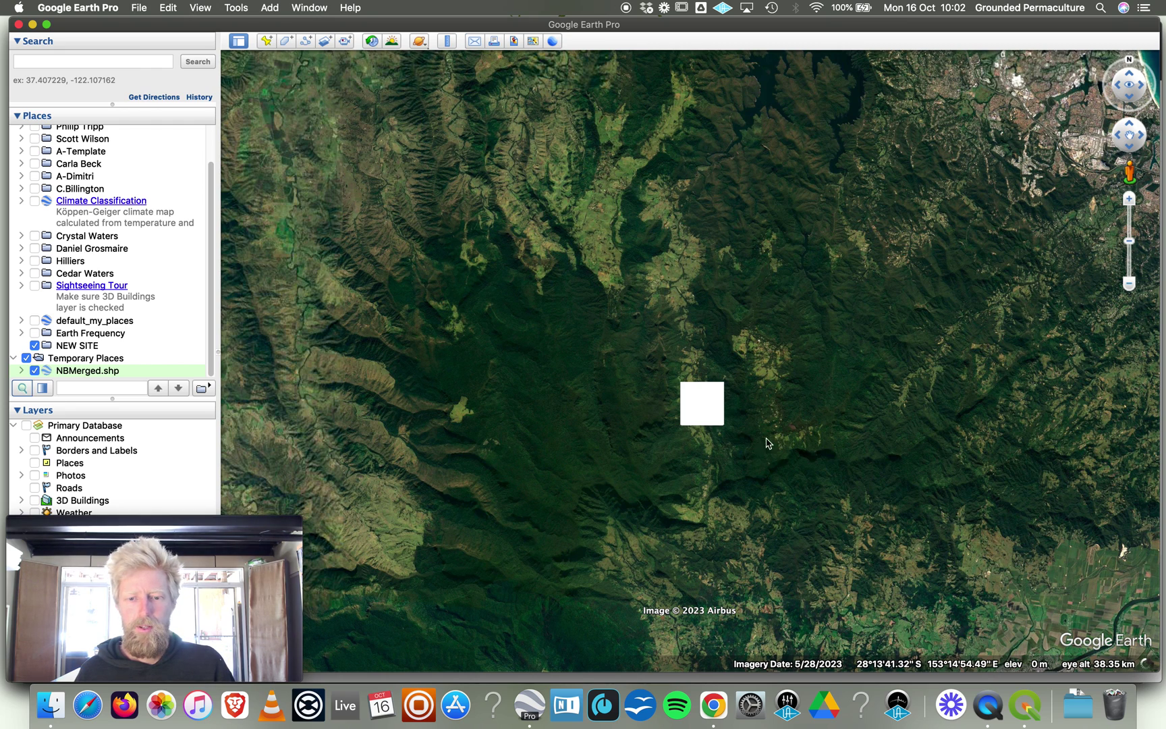
{"action": "left_click_drag", "start_coordinate": [765, 453], "coordinate": [762, 385]}
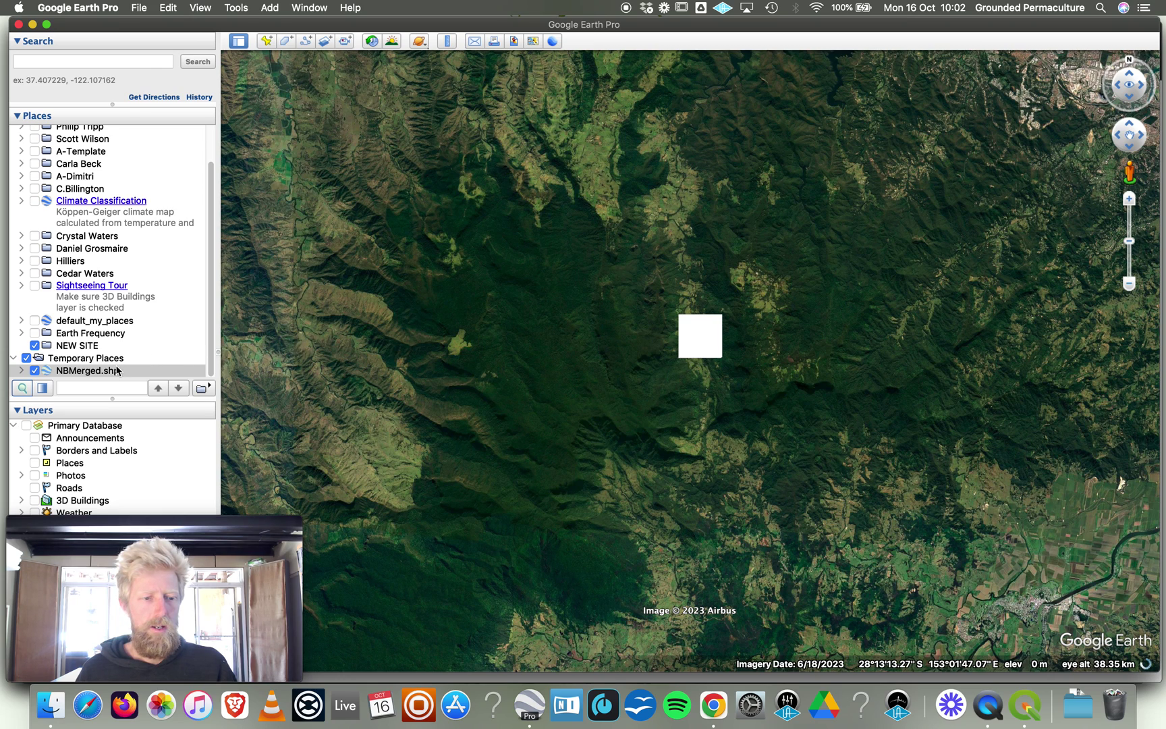
Move NBMerged.shp from Temporary Places into the NEW SITE folder and select NEW SITE.
{"action": "left_click_drag", "start_coordinate": [100, 372], "coordinate": [90, 347]}
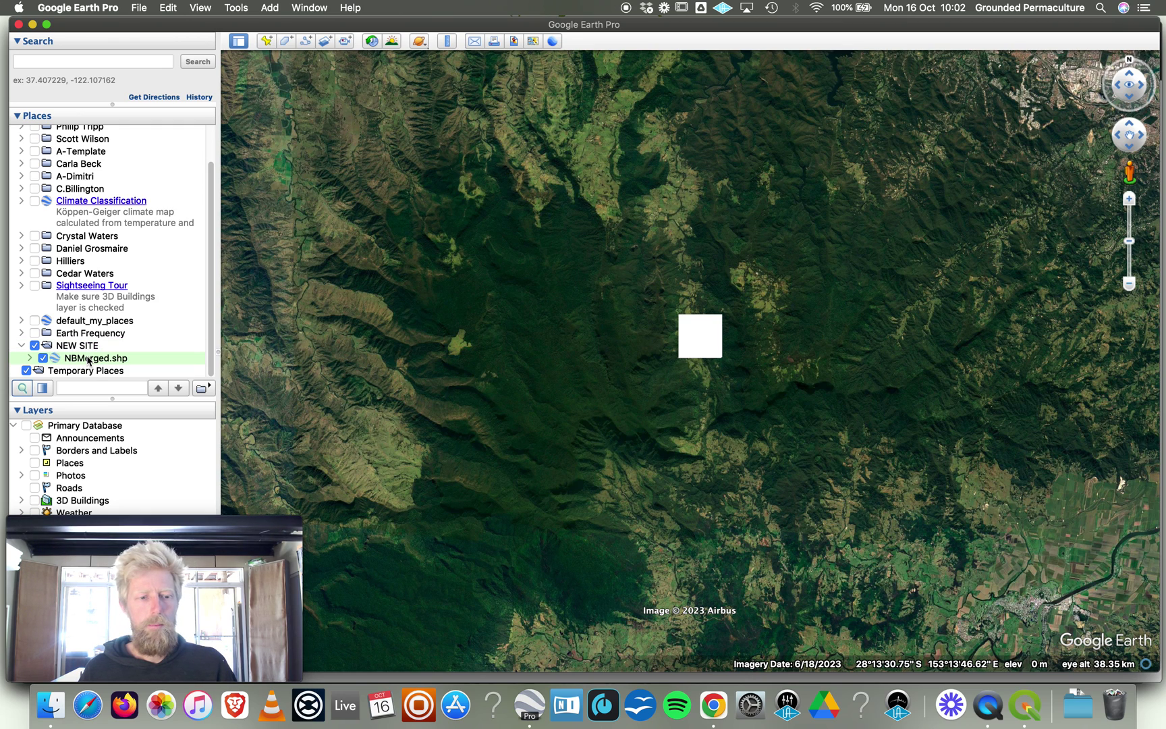
{"action": "right_click", "coordinate": [87, 362]}
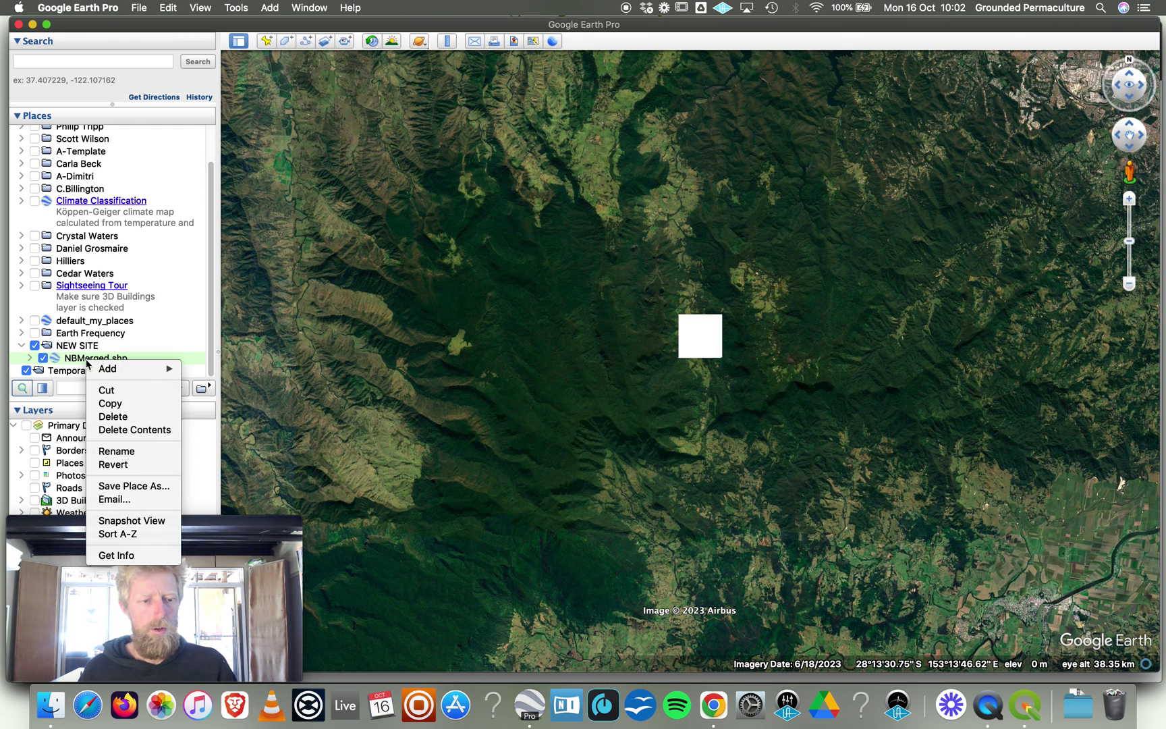
{"action": "left_click", "coordinate": [79, 351]}
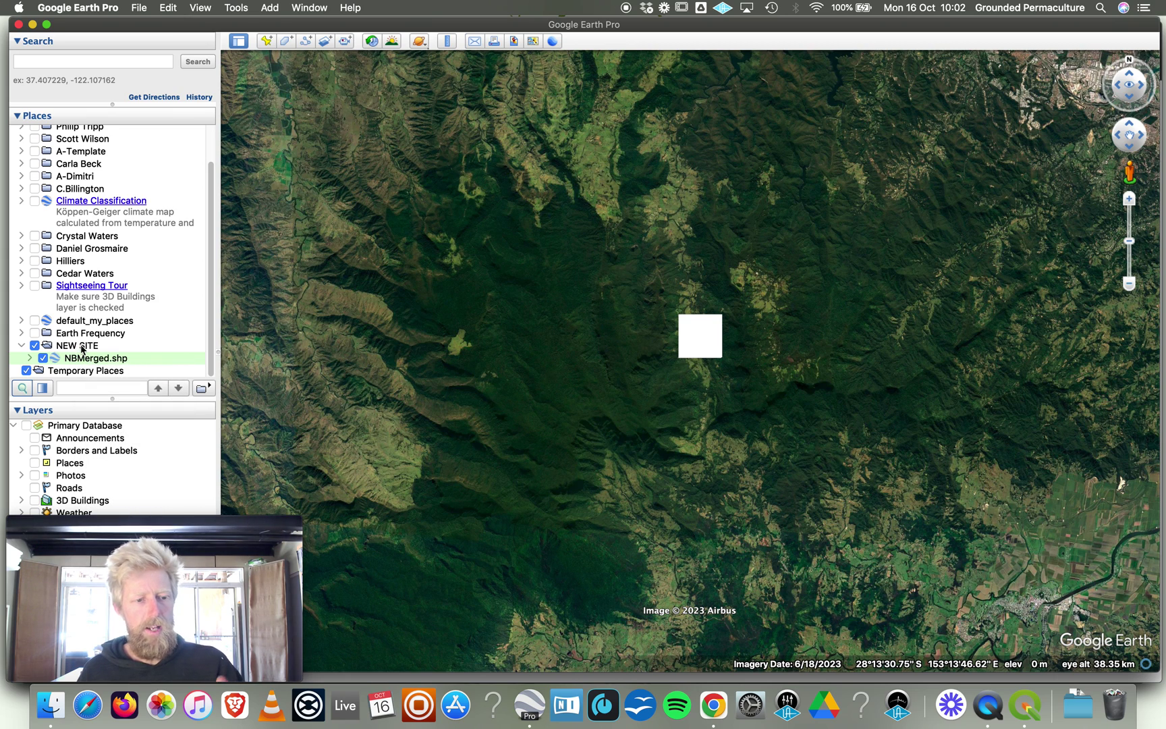
{"action": "left_click", "coordinate": [81, 347]}
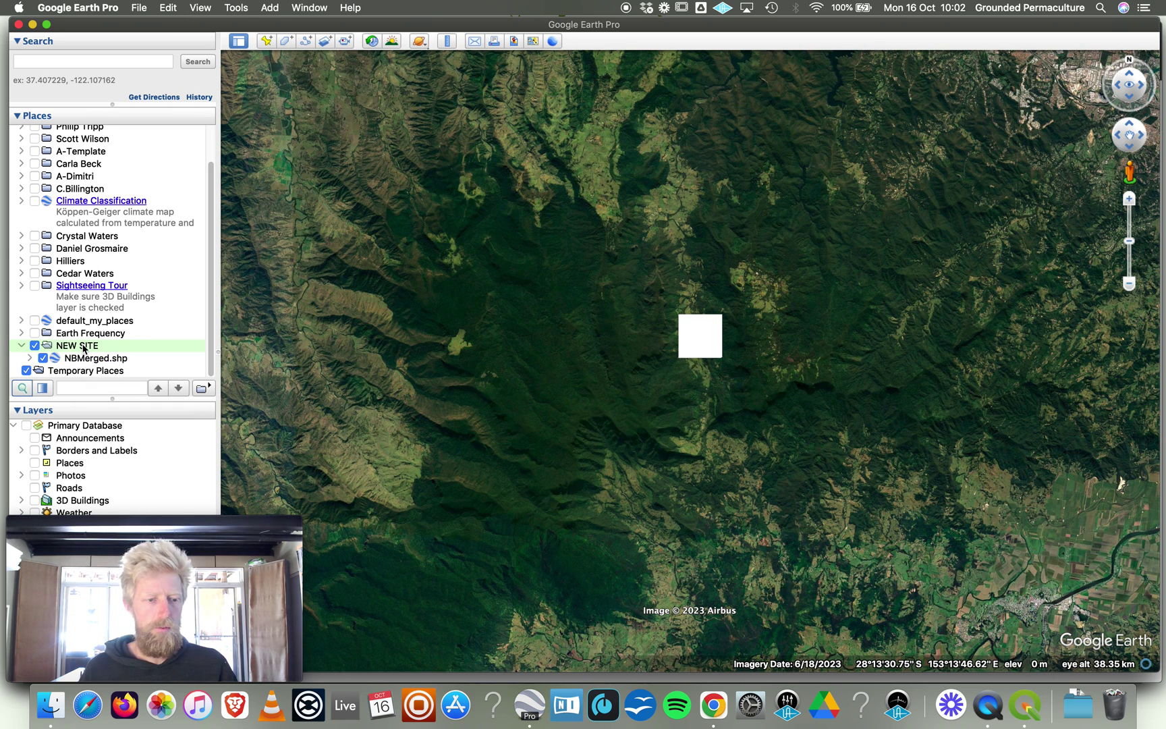
Use Save Place As to save the NEW SITE folder as a Kmz file in Downloads.
{"action": "left_click", "coordinate": [141, 10]}
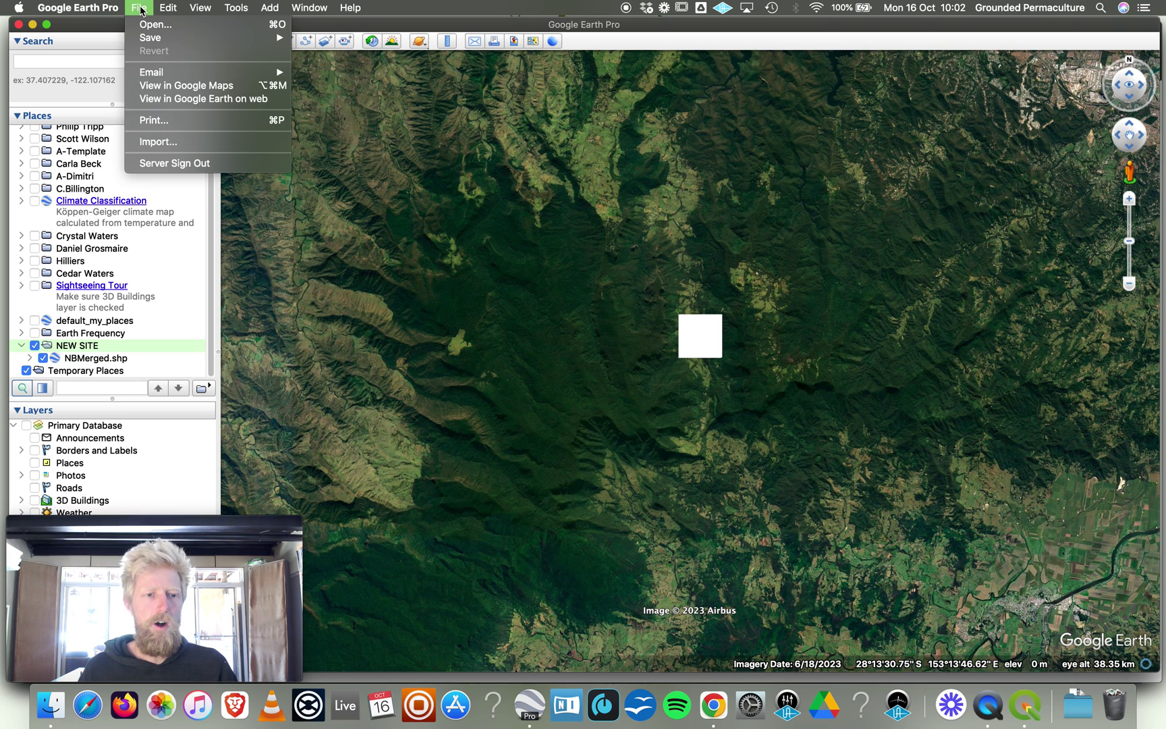
{"action": "mouse_move", "coordinate": [152, 40]}
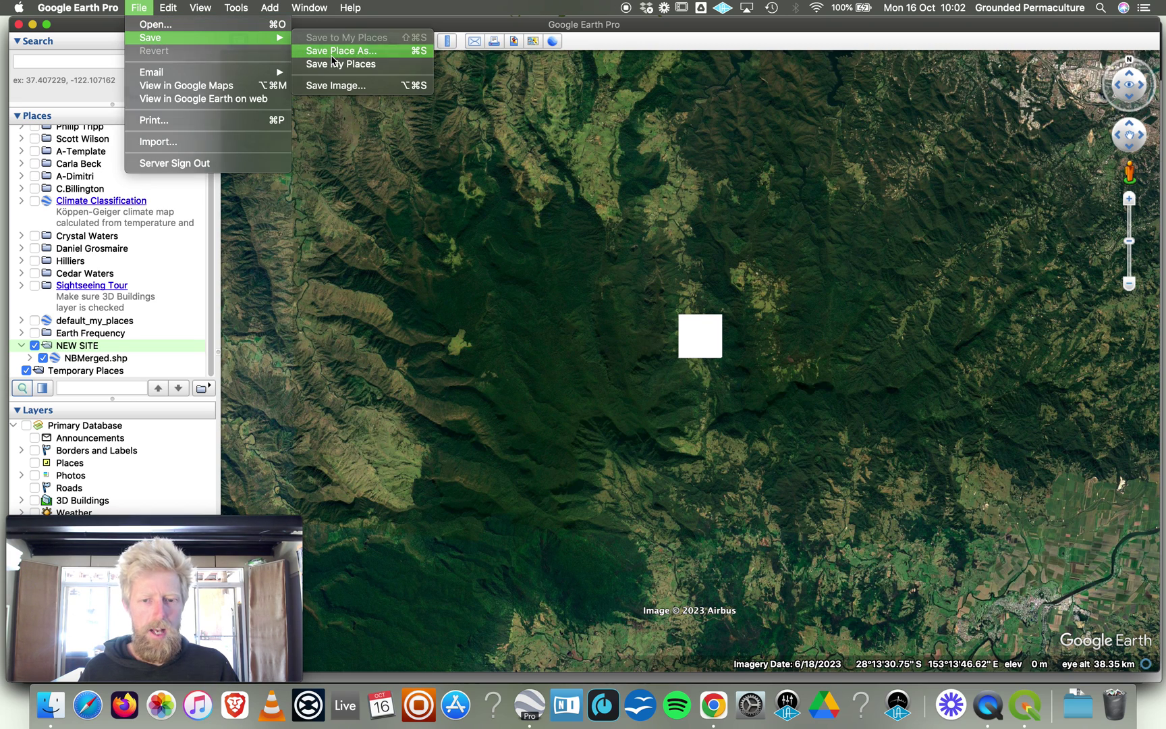
{"action": "left_click", "coordinate": [332, 56]}
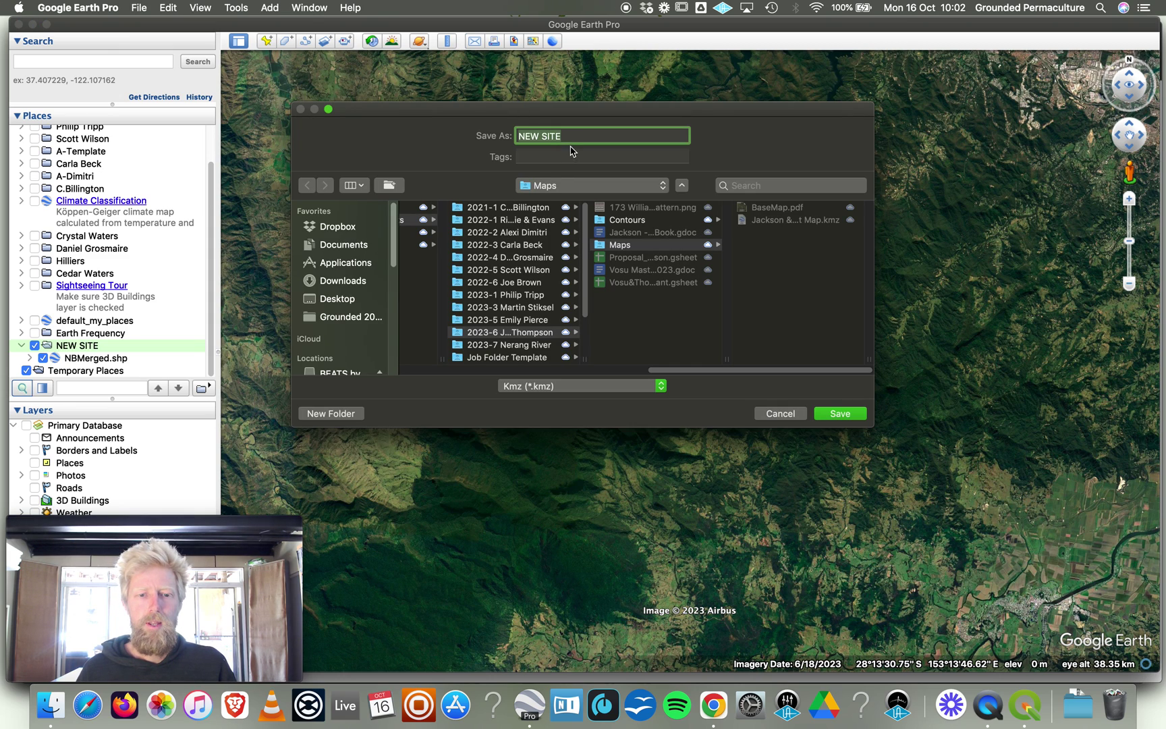
{"action": "left_click", "coordinate": [343, 281]}
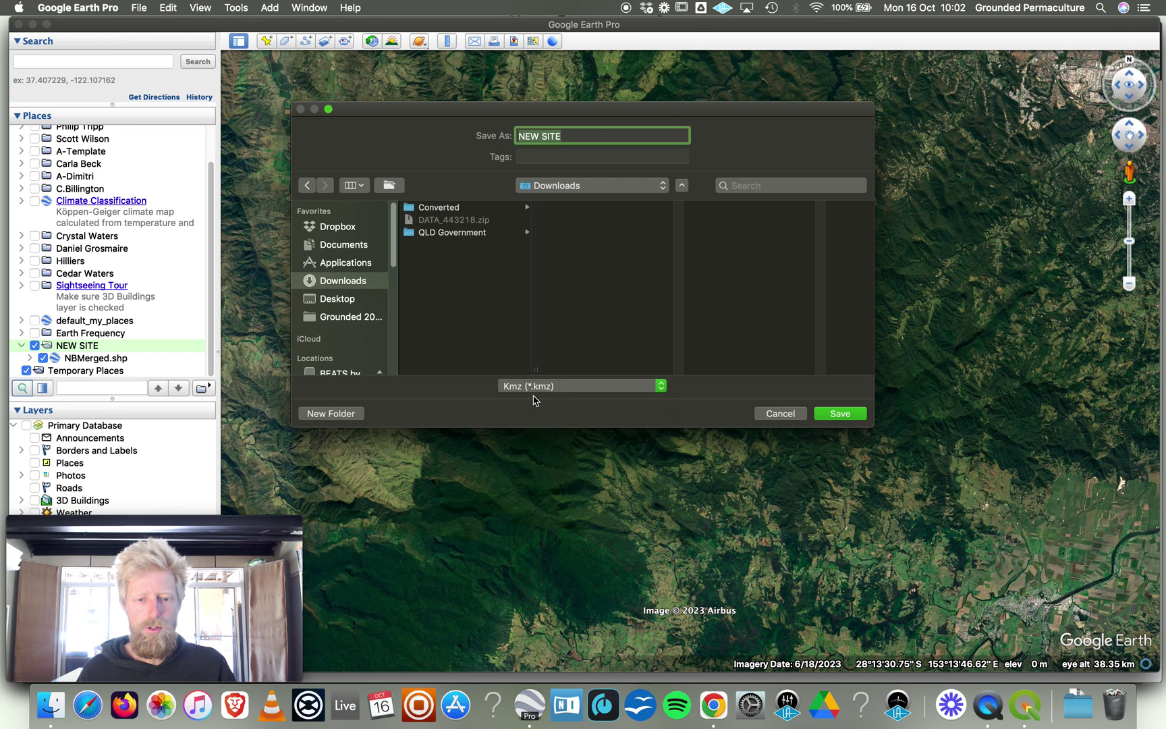
{"action": "left_click", "coordinate": [833, 413]}
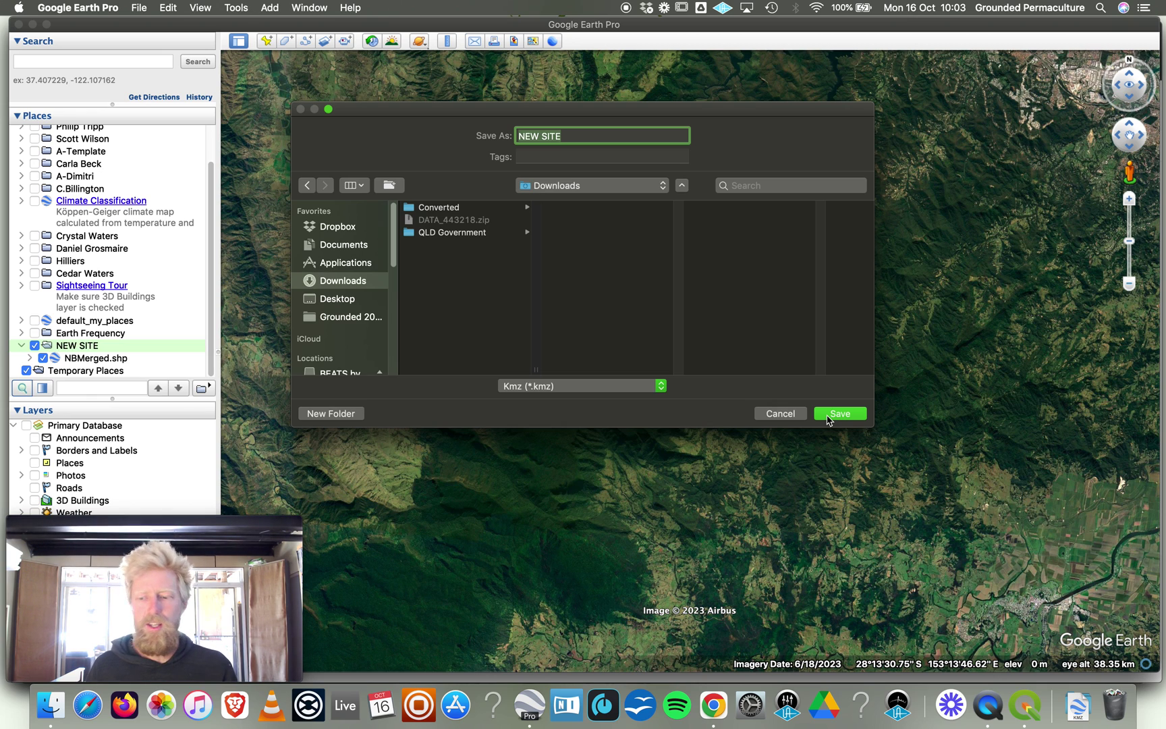
Confirm saving the NEW SITE KMZ into Downloads and select the NBMerged.shp entry.
{"action": "left_click", "coordinate": [839, 413]}
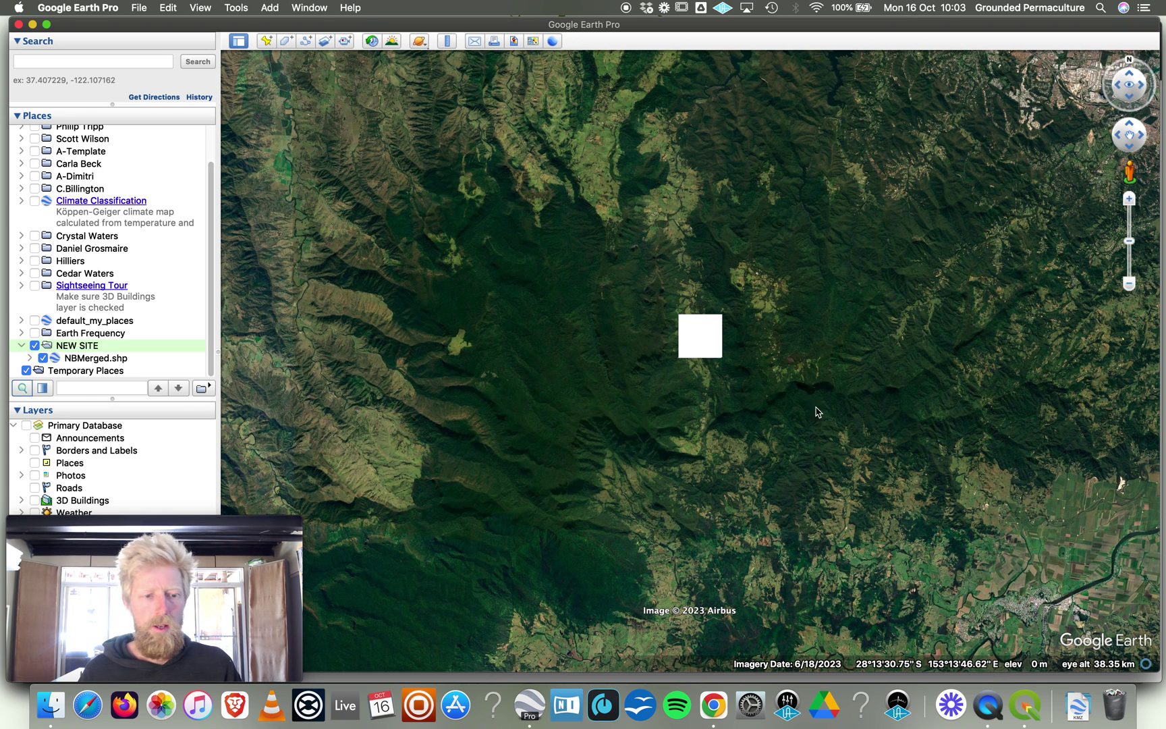
{"action": "left_click", "coordinate": [92, 360]}
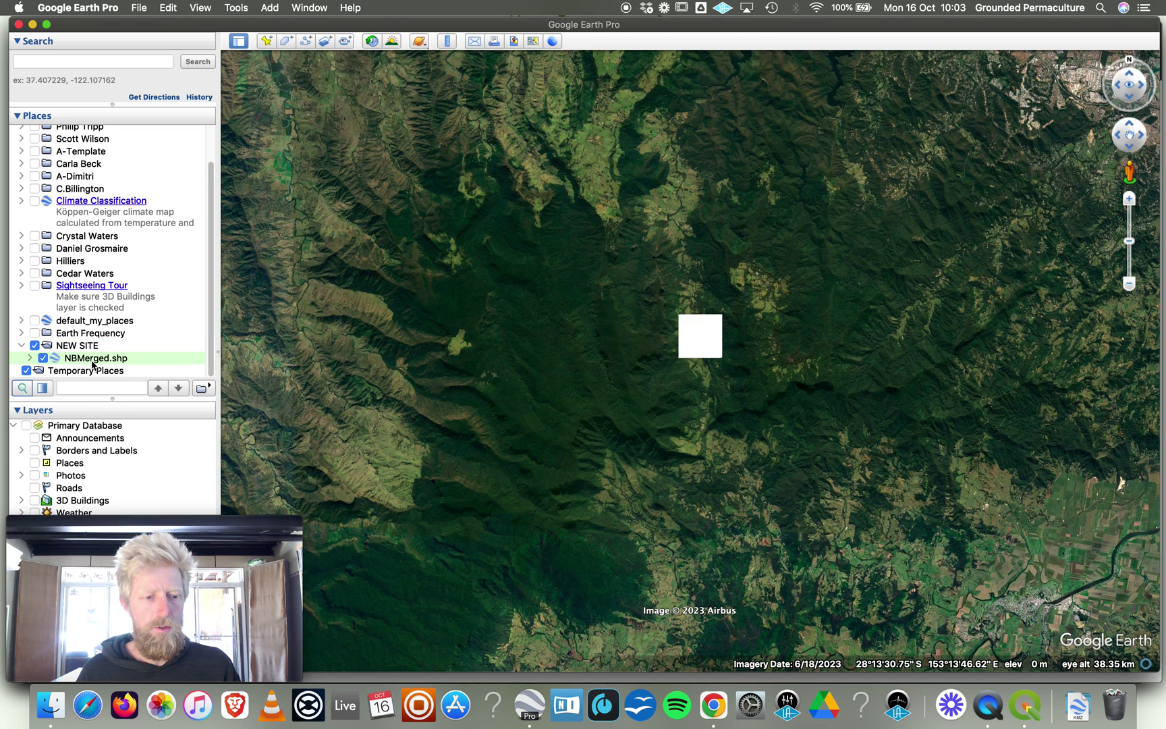
{"action": "right_click", "coordinate": [92, 364]}
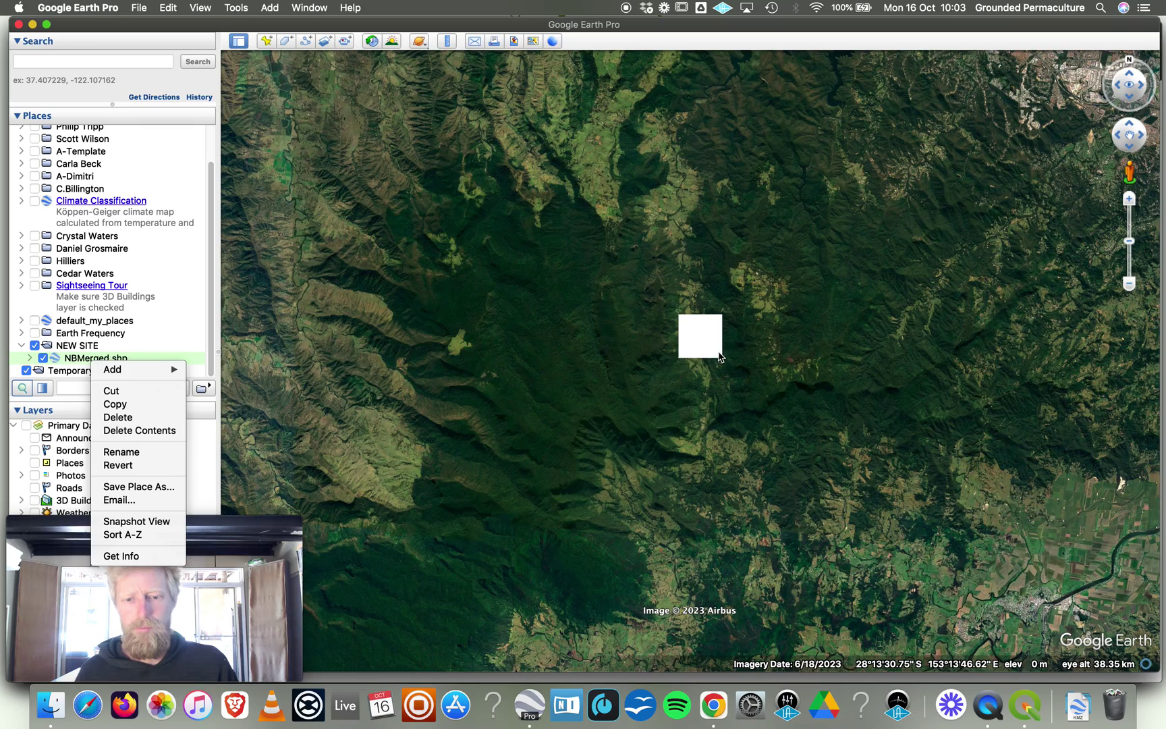
{"action": "left_click", "coordinate": [759, 345]}
Zoom into the white square until the multicoloured NBMerged contour polygons fill the view.
{"action": "scroll", "coordinate": [742, 343], "scroll_direction": "up", "scroll_amount": 2}
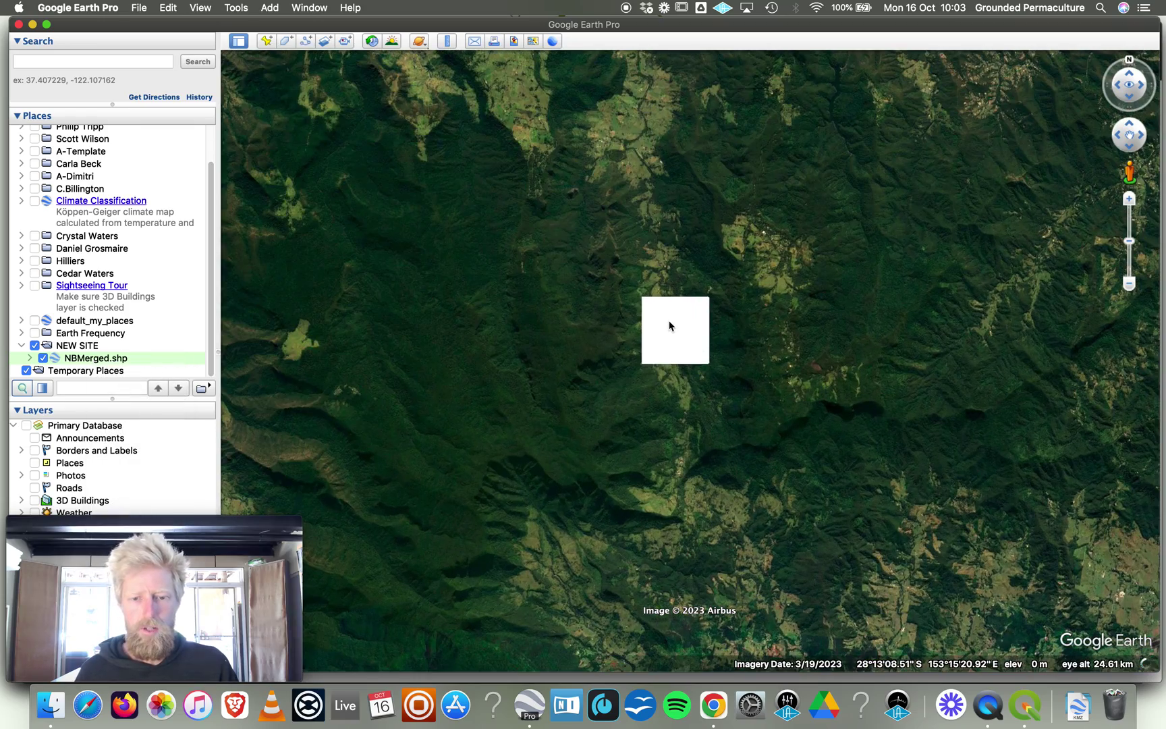
{"action": "scroll", "coordinate": [670, 326], "scroll_direction": "up", "scroll_amount": 2}
{"action": "scroll", "coordinate": [669, 326], "scroll_direction": "up", "scroll_amount": 2}
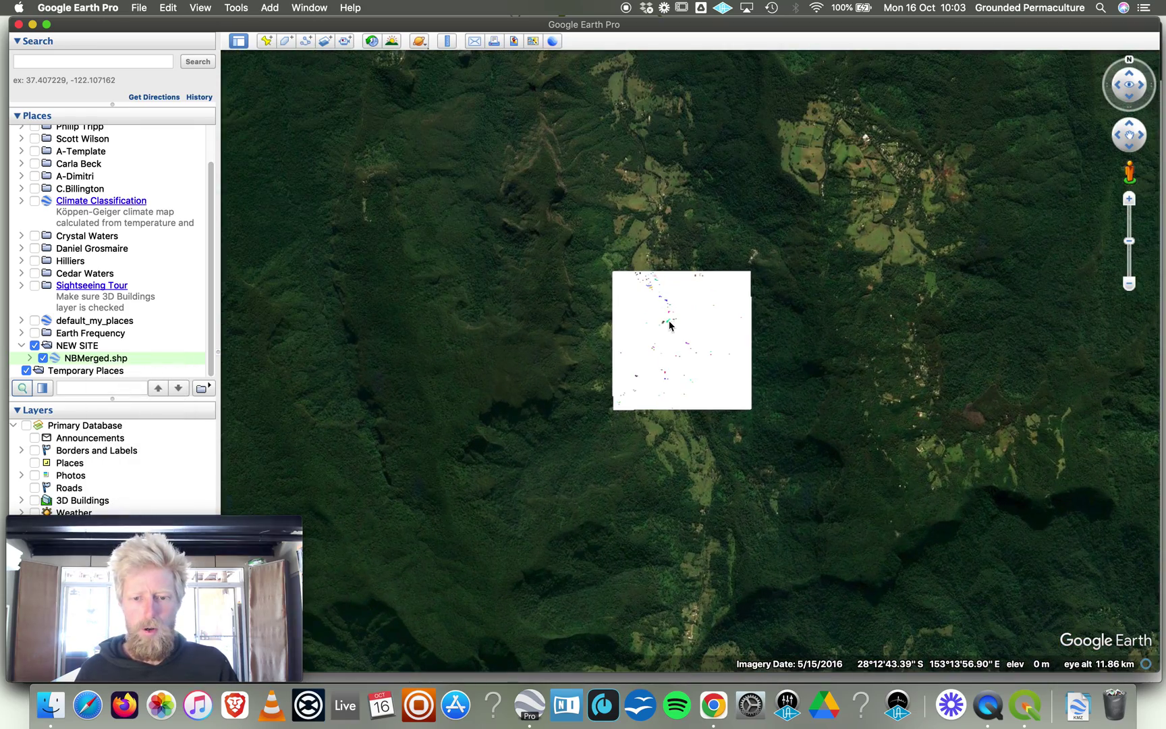
{"action": "scroll", "coordinate": [669, 326], "scroll_direction": "up", "scroll_amount": 5}
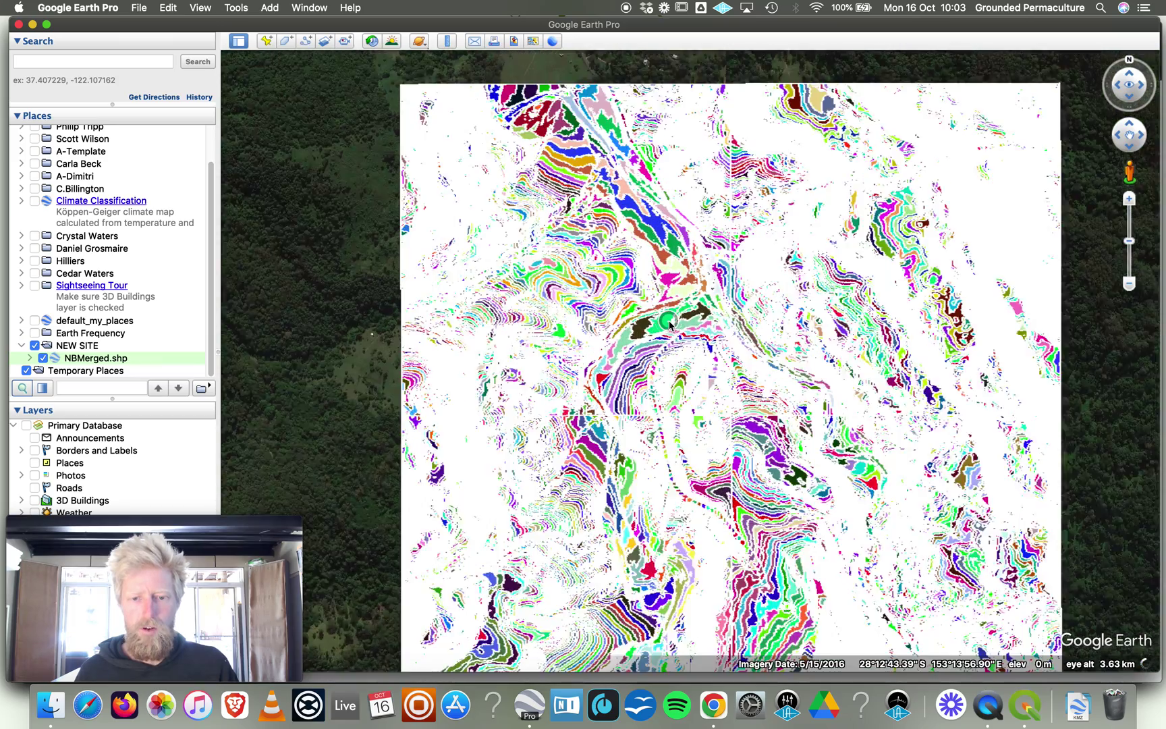
{"action": "scroll", "coordinate": [669, 325], "scroll_direction": "up", "scroll_amount": 2}
{"action": "scroll", "coordinate": [425, 366], "scroll_direction": "down", "scroll_amount": 2}
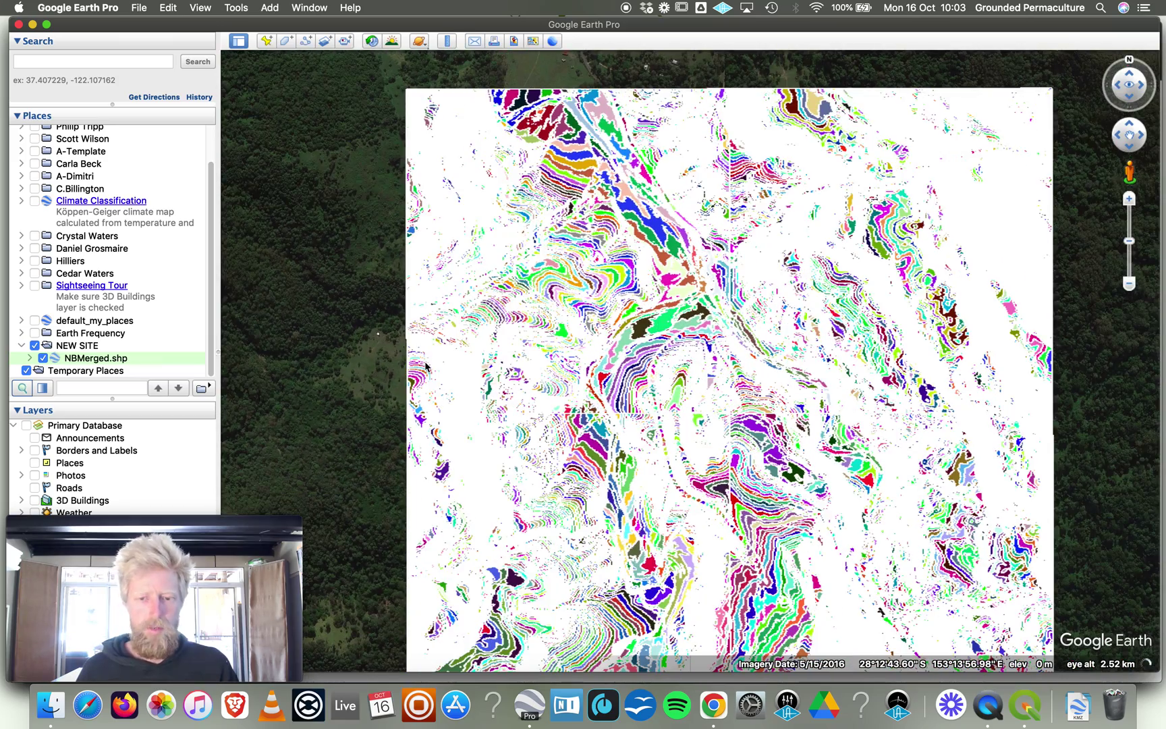
{"action": "right_click", "coordinate": [97, 361]}
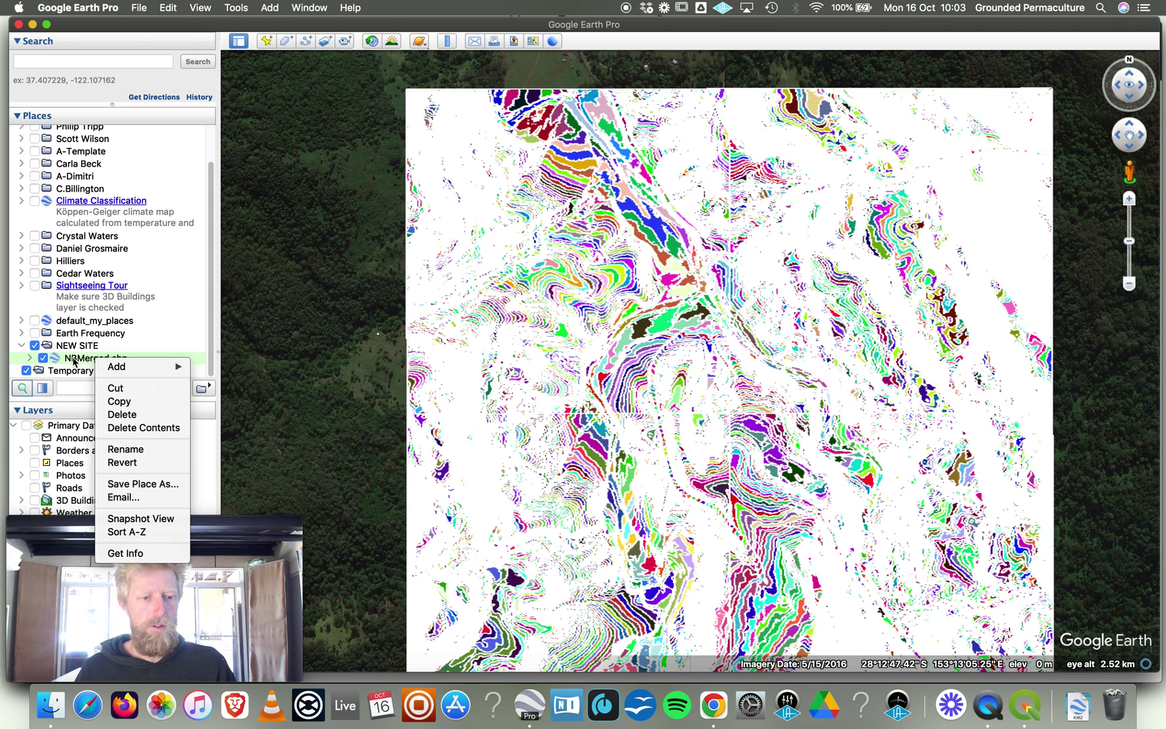
In NBMerged.shp's Style, Color settings, make the polygons outlined only with yellow lines.
{"action": "left_click", "coordinate": [127, 554]}
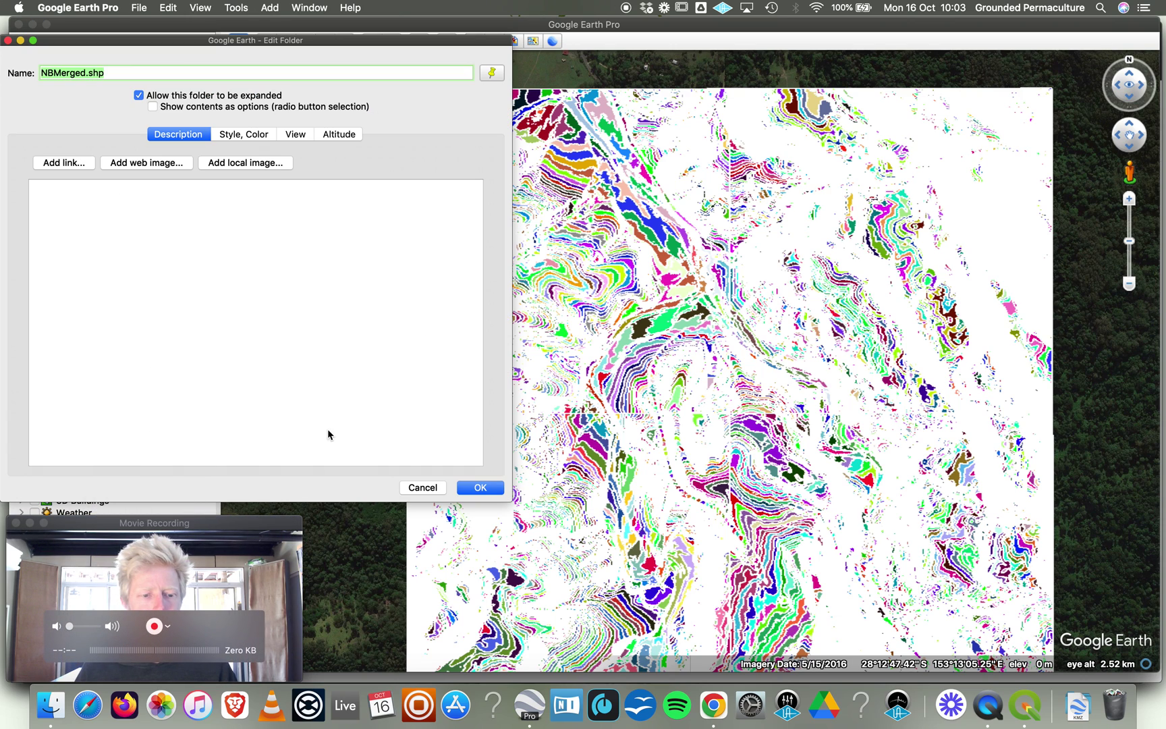
{"action": "left_click", "coordinate": [297, 538]}
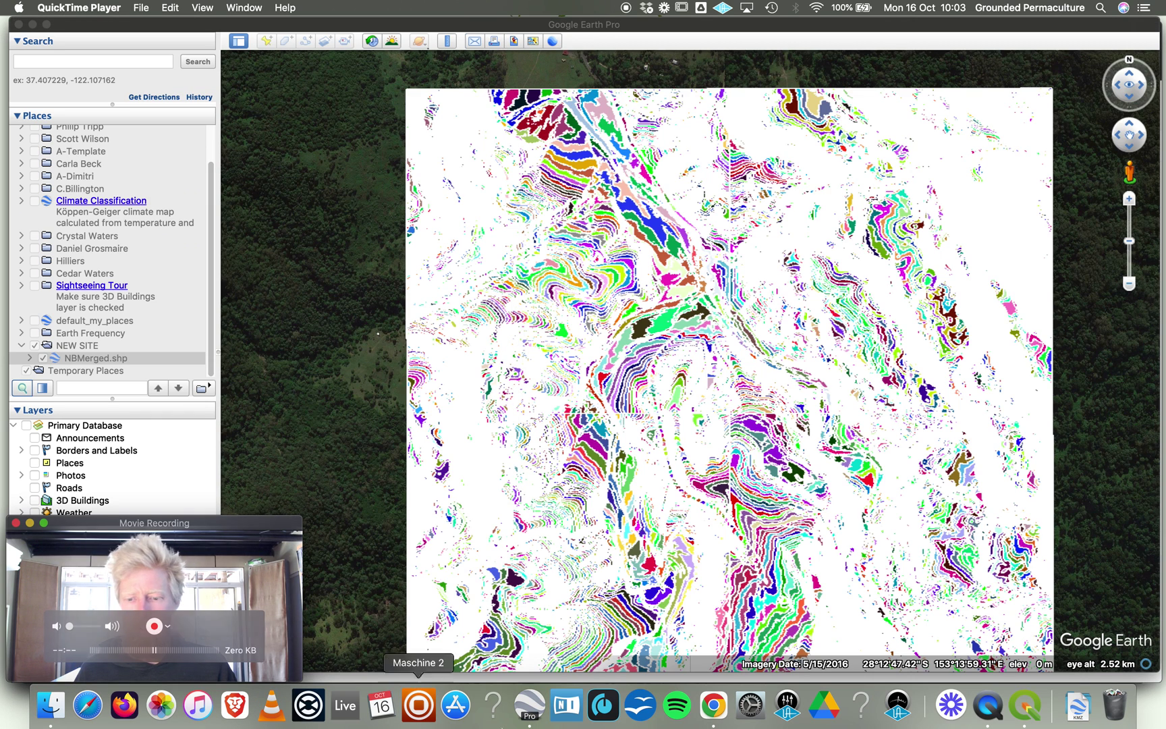
{"action": "left_click", "coordinate": [538, 710]}
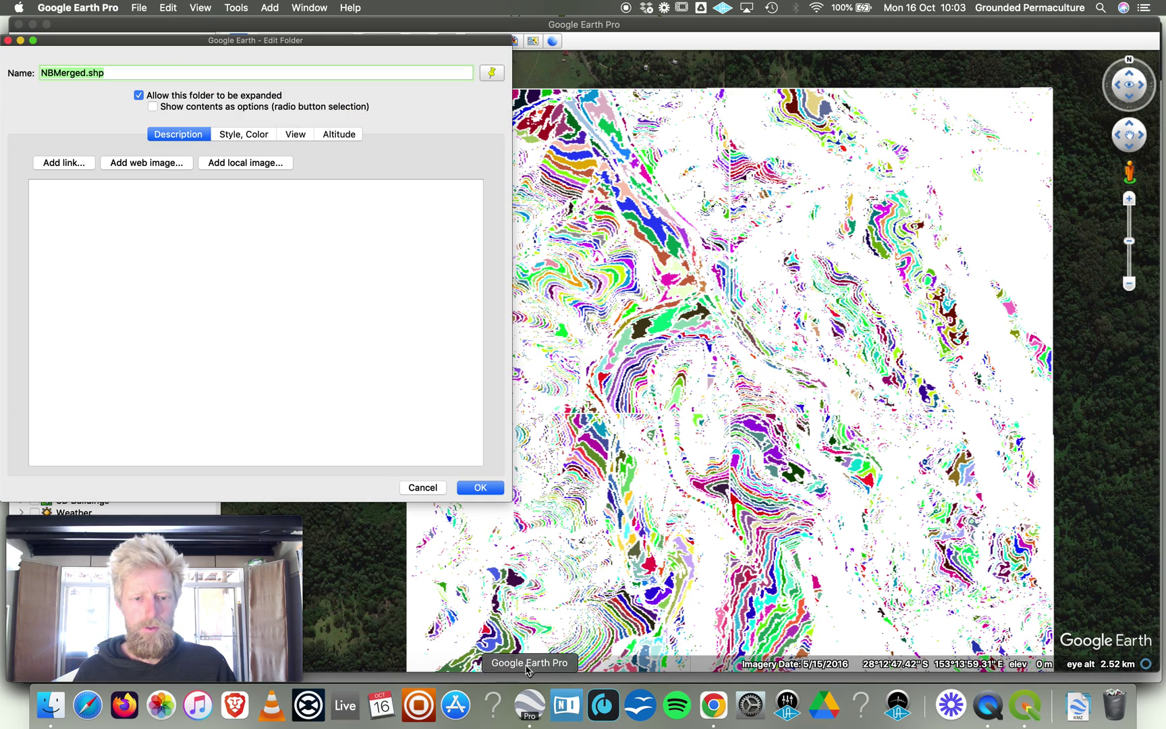
{"action": "left_click", "coordinate": [240, 137]}
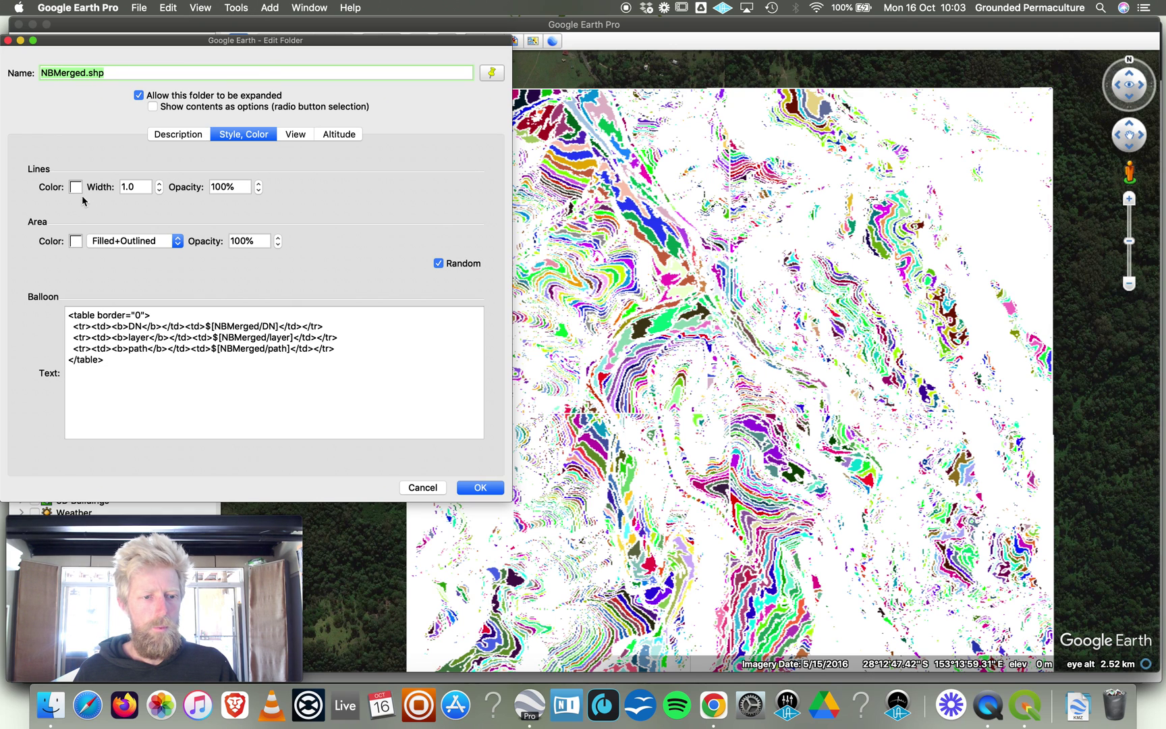
{"action": "left_click", "coordinate": [122, 240]}
{"action": "left_click", "coordinate": [125, 231]}
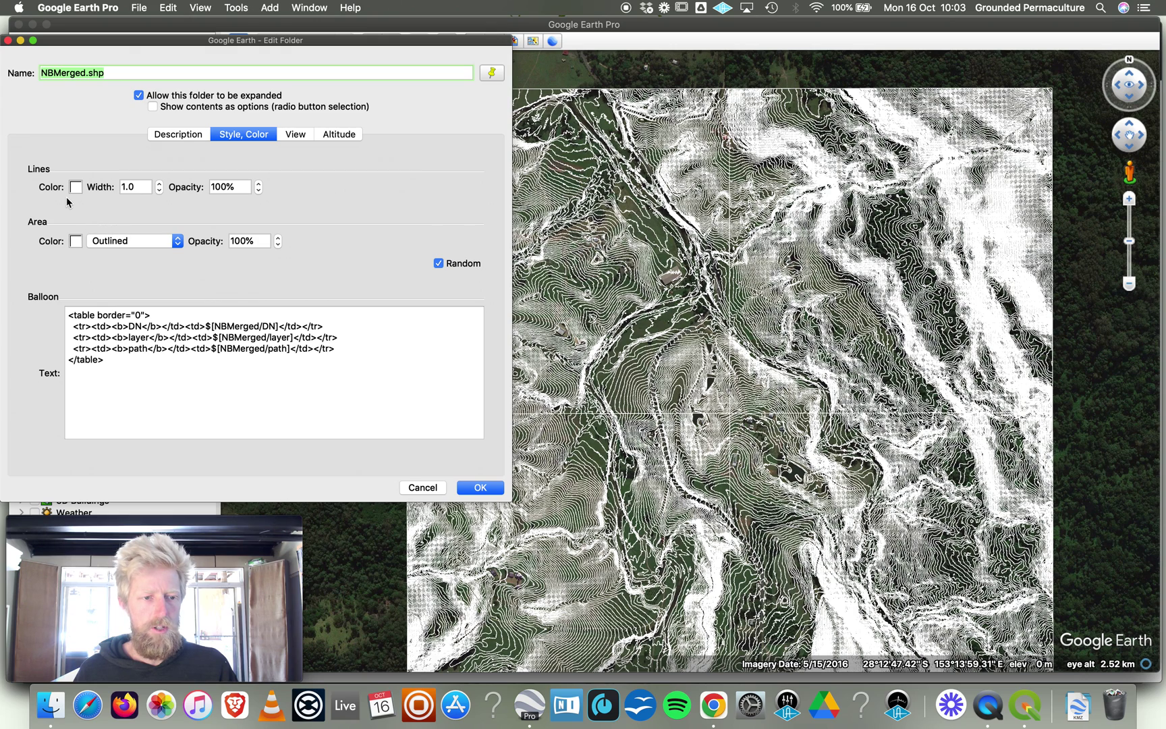
{"action": "left_click", "coordinate": [75, 187]}
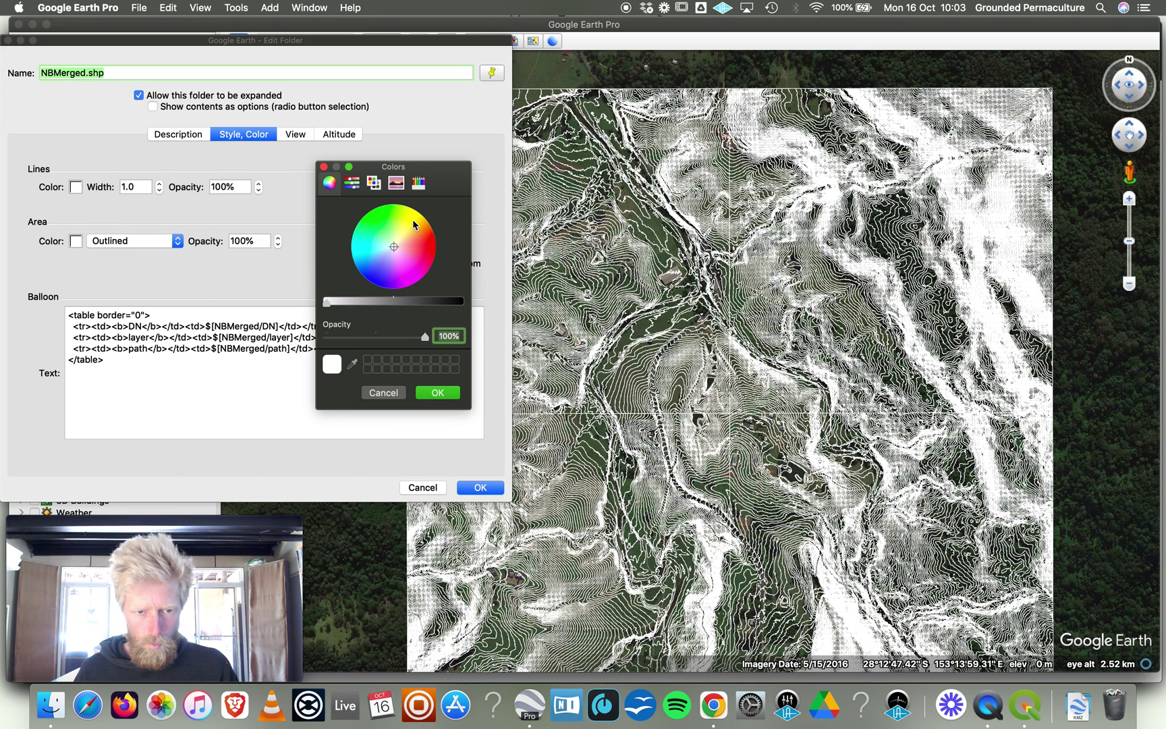
{"action": "left_click", "coordinate": [417, 223]}
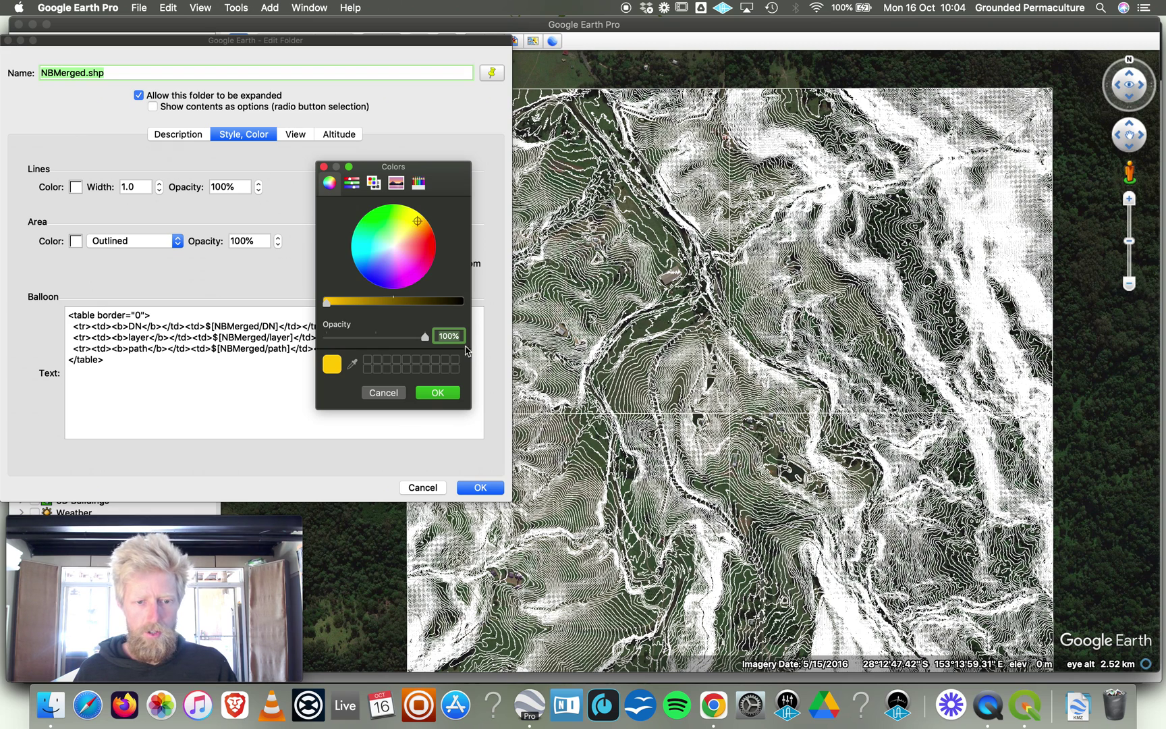
{"action": "left_click", "coordinate": [430, 394]}
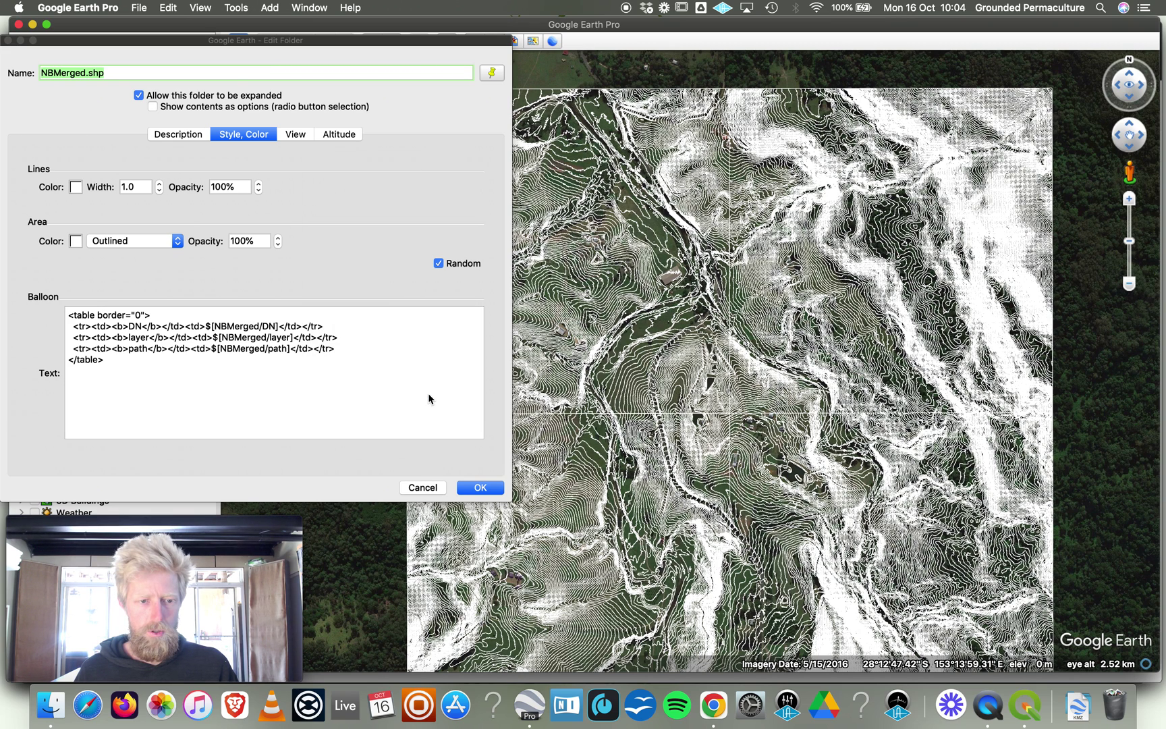
Set the line opacity to 20% and width to 0.9, then apply.
{"action": "left_click", "coordinate": [220, 188]}
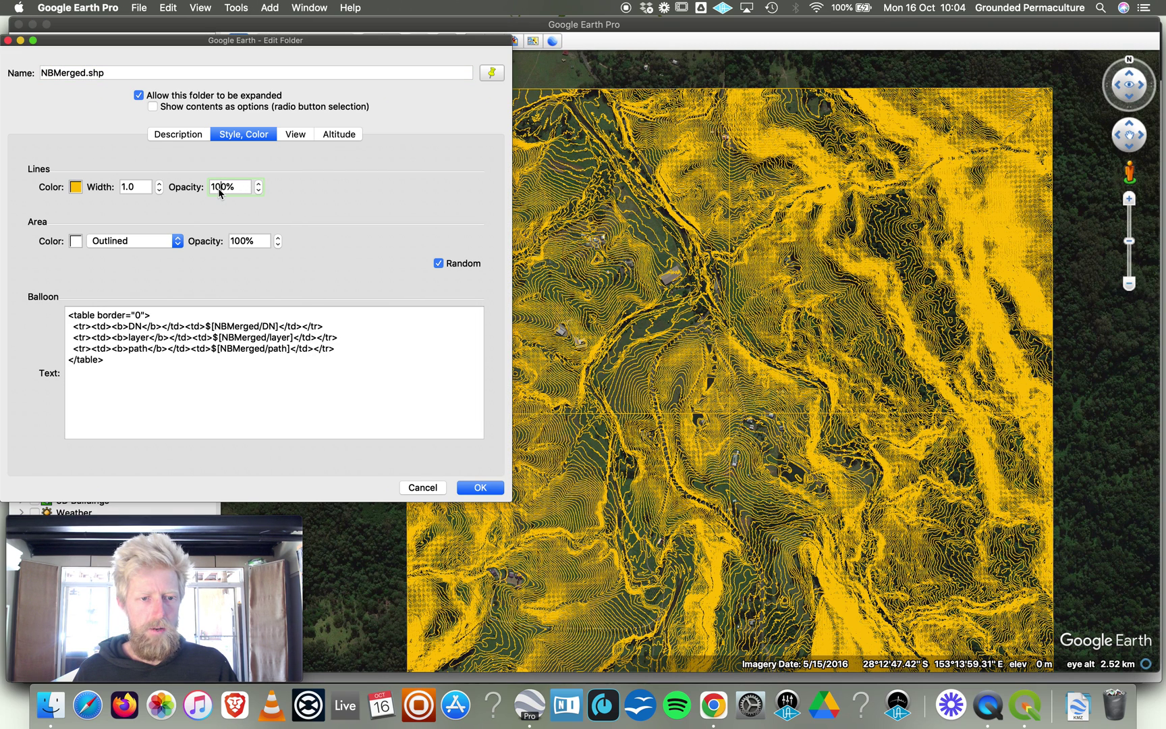
{"action": "key", "text": "BackSpace"}
{"action": "key", "text": "BackSpace"}
{"action": "type", "text": "2"}
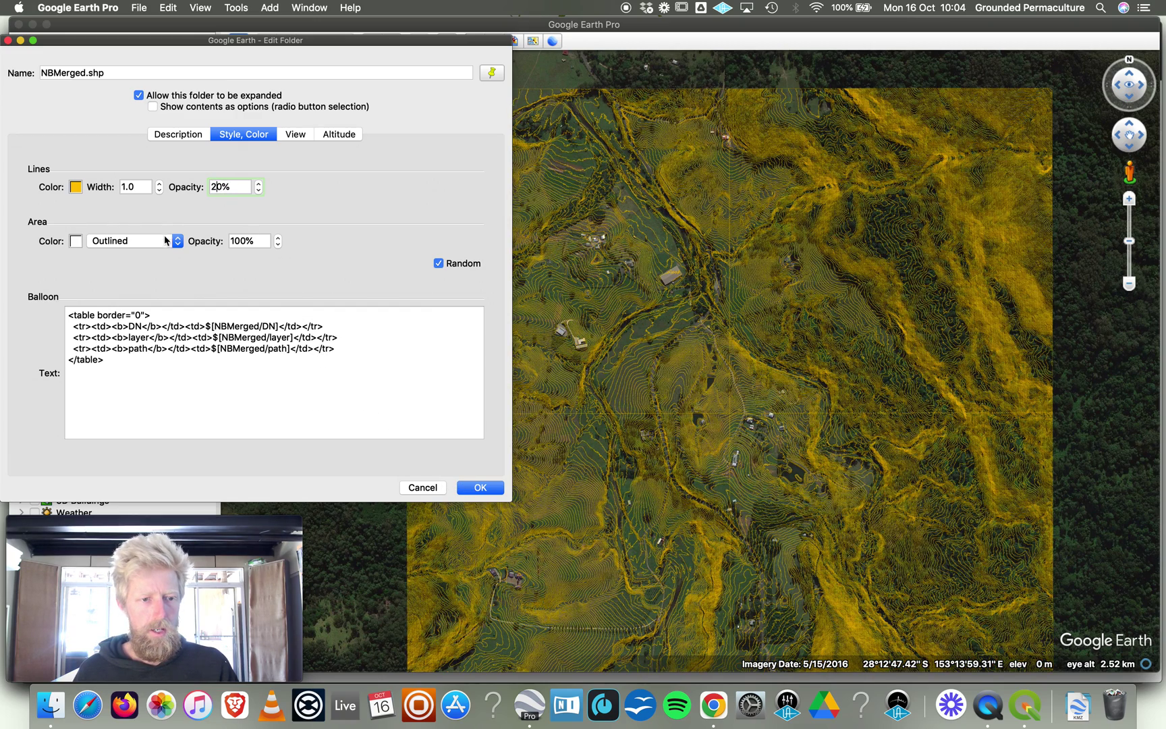
{"action": "left_click", "coordinate": [159, 191]}
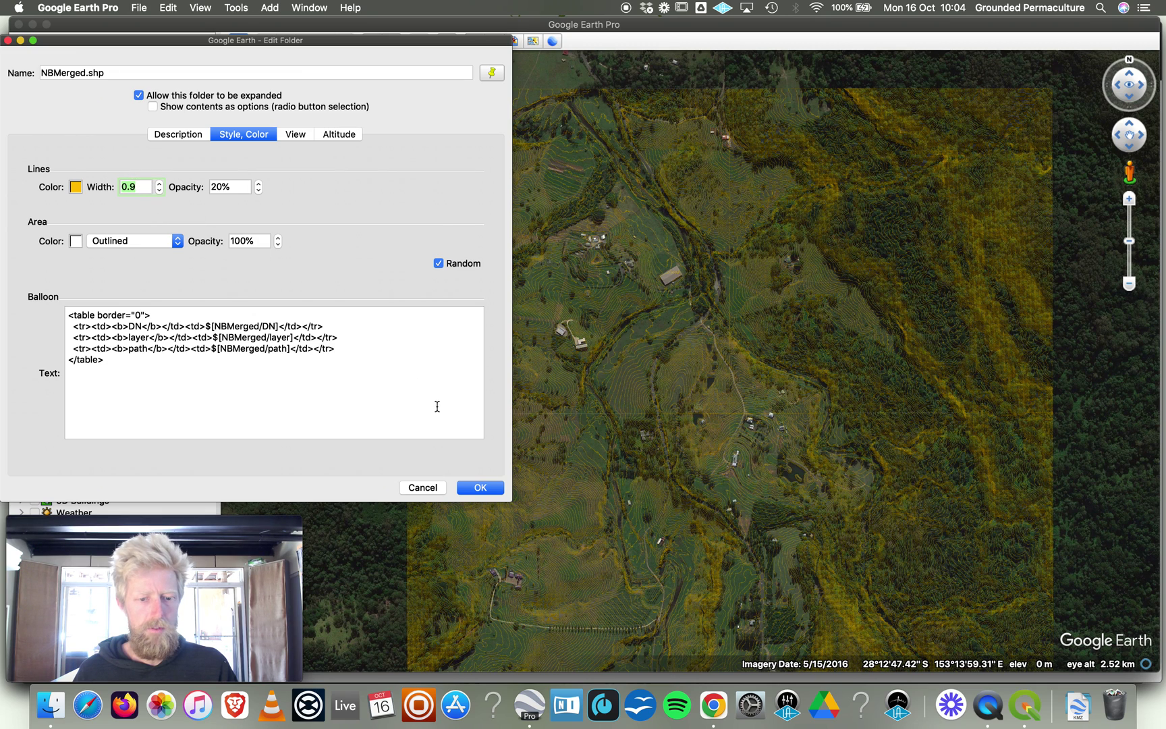
{"action": "left_click", "coordinate": [471, 487]}
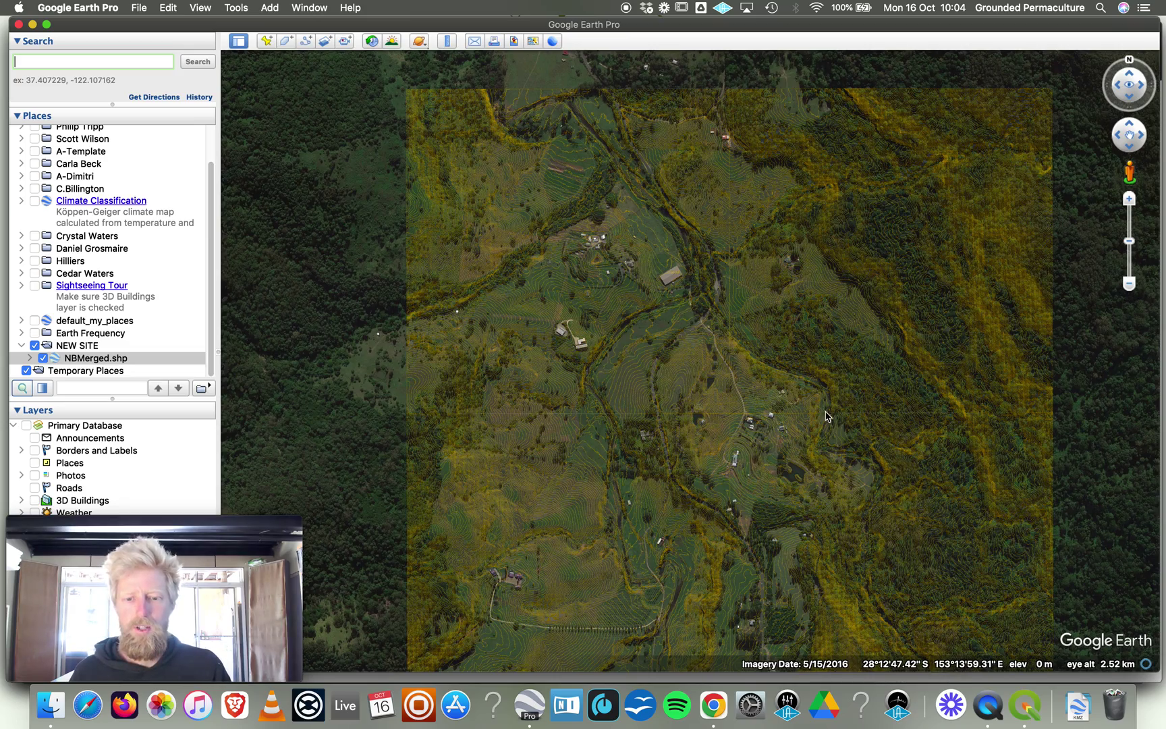
Pan and zoom in over the farmhouse to about 517 m eye altitude.
{"action": "left_click_drag", "start_coordinate": [803, 395], "coordinate": [742, 551]}
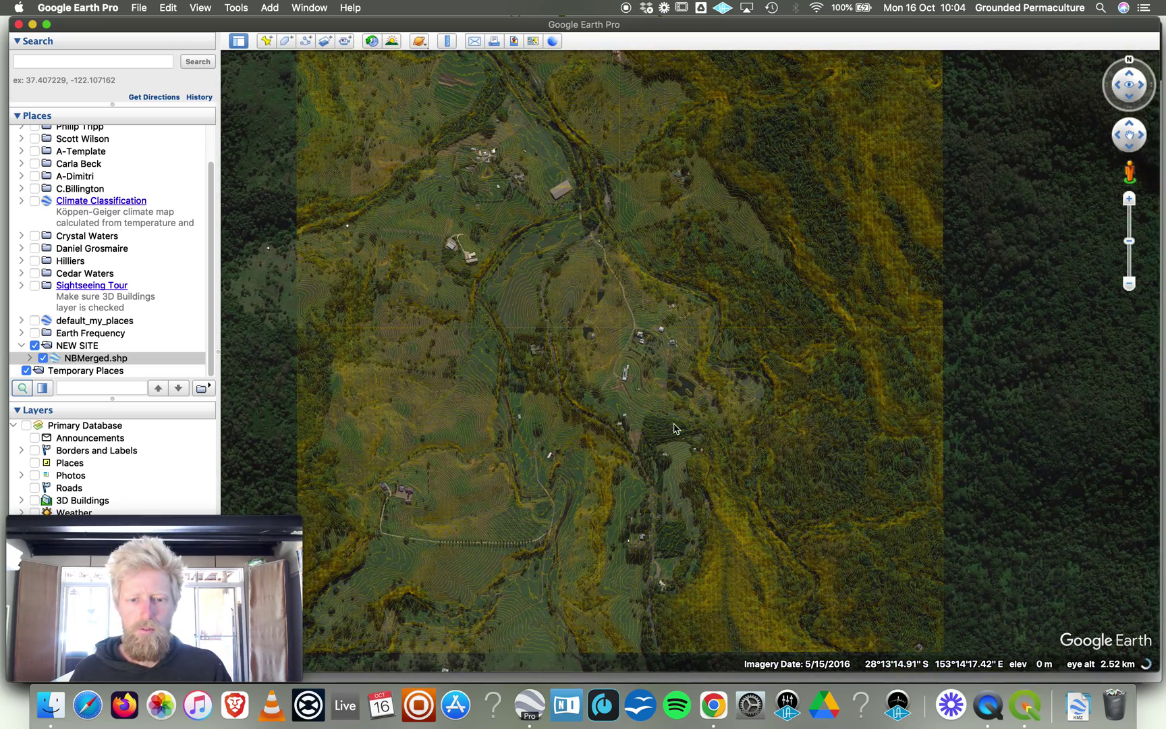
{"action": "scroll", "coordinate": [599, 363], "scroll_direction": "up", "scroll_amount": 3}
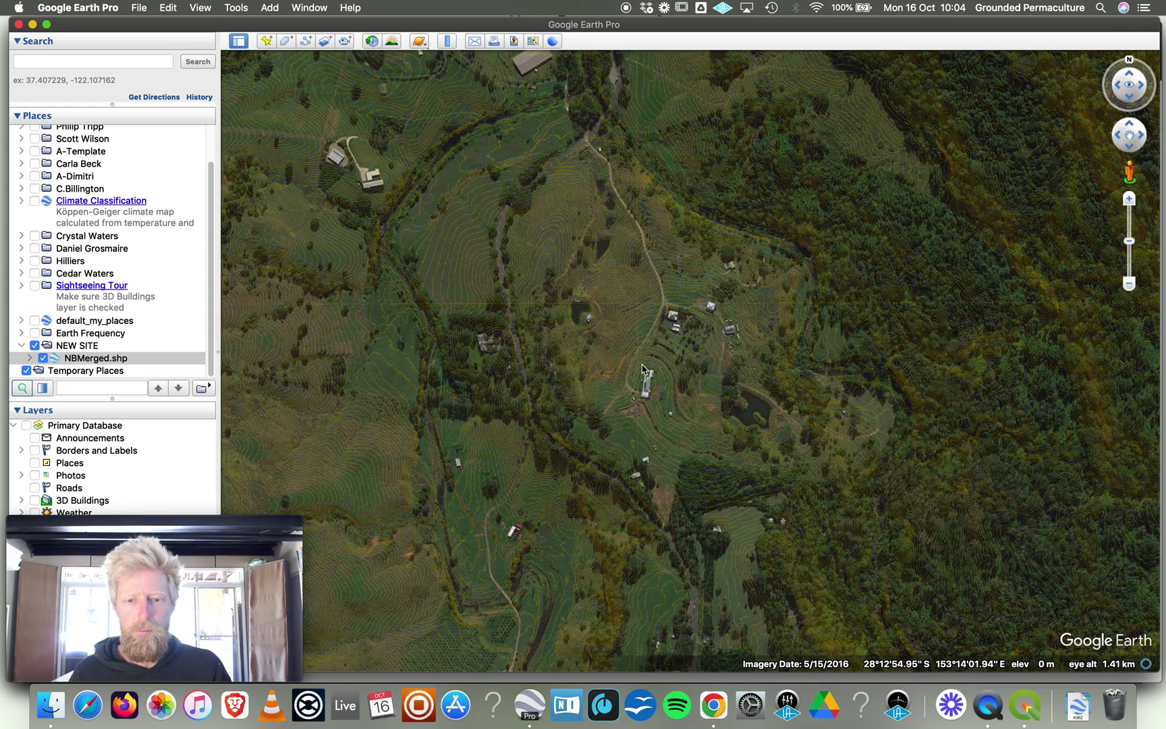
{"action": "scroll", "coordinate": [642, 369], "scroll_direction": "up", "scroll_amount": 3}
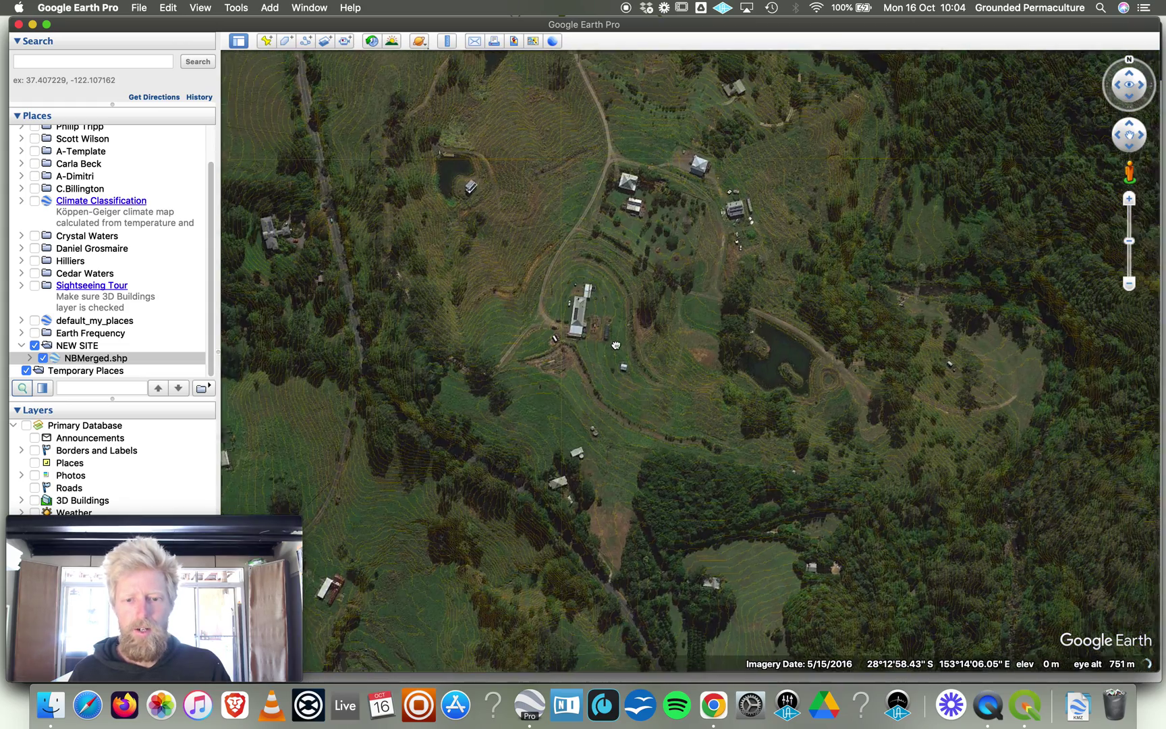
{"action": "left_click_drag", "start_coordinate": [616, 345], "coordinate": [613, 407]}
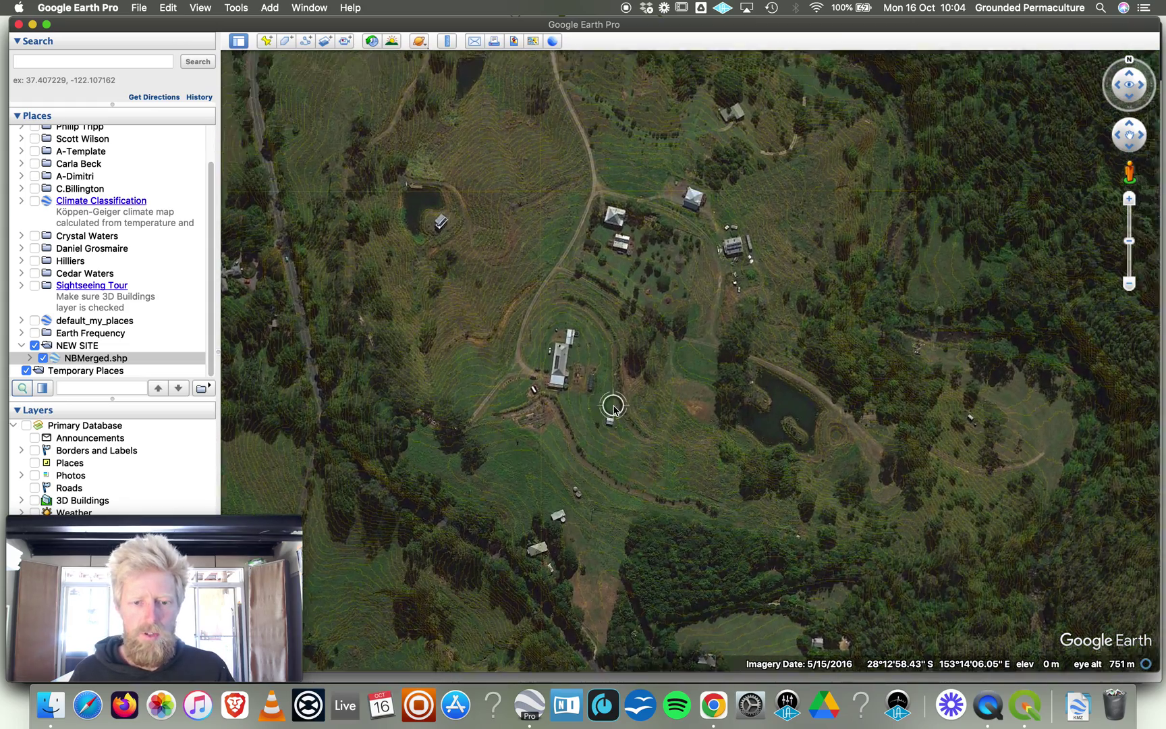
{"action": "scroll", "coordinate": [613, 407], "scroll_direction": "up", "scroll_amount": 2}
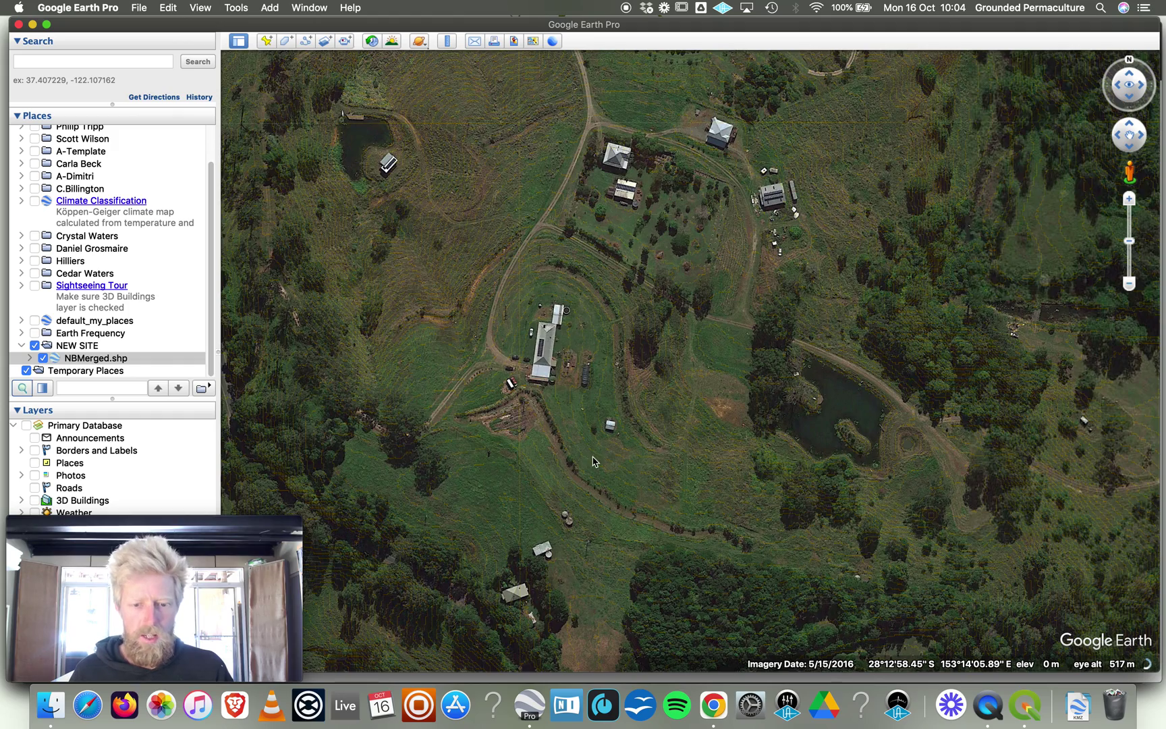
{"action": "left_click_drag", "start_coordinate": [593, 462], "coordinate": [655, 378]}
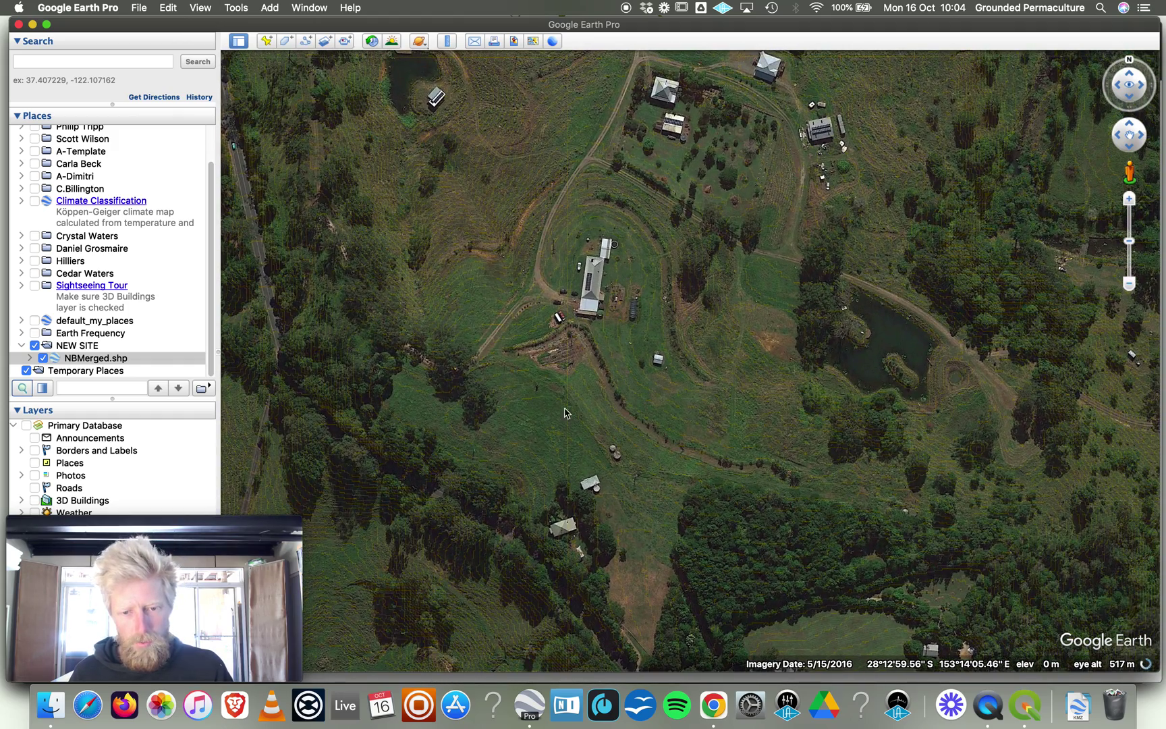
Raise the NBMerged.shp contour line width from 0.9 to 1.1 in its style settings.
{"action": "right_click", "coordinate": [83, 358]}
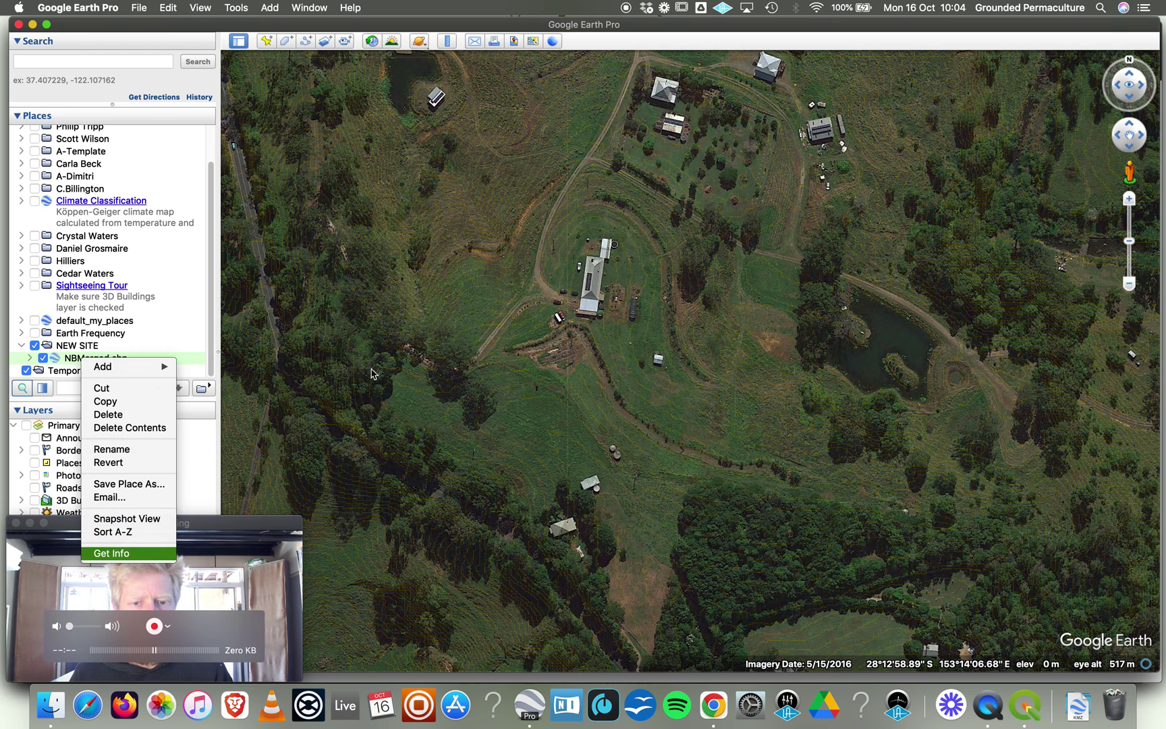
{"action": "left_click", "coordinate": [122, 554]}
{"action": "left_click", "coordinate": [228, 136]}
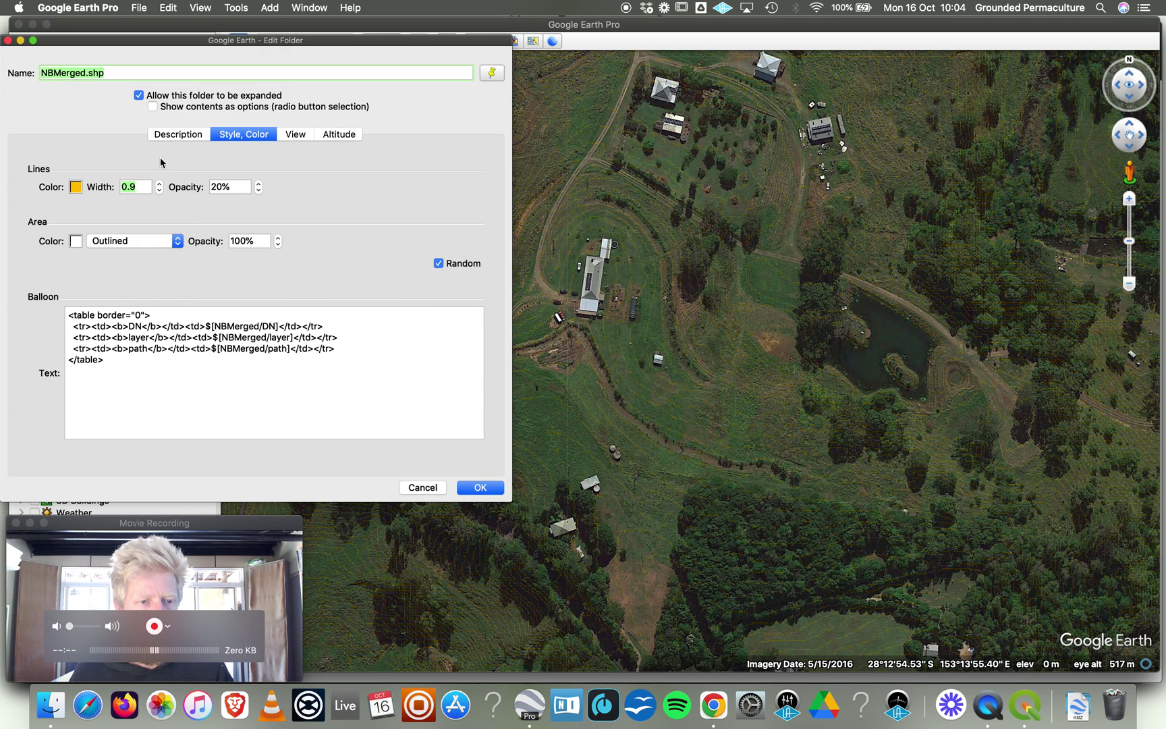
{"action": "left_click", "coordinate": [160, 184]}
{"action": "left_click", "coordinate": [160, 184]}
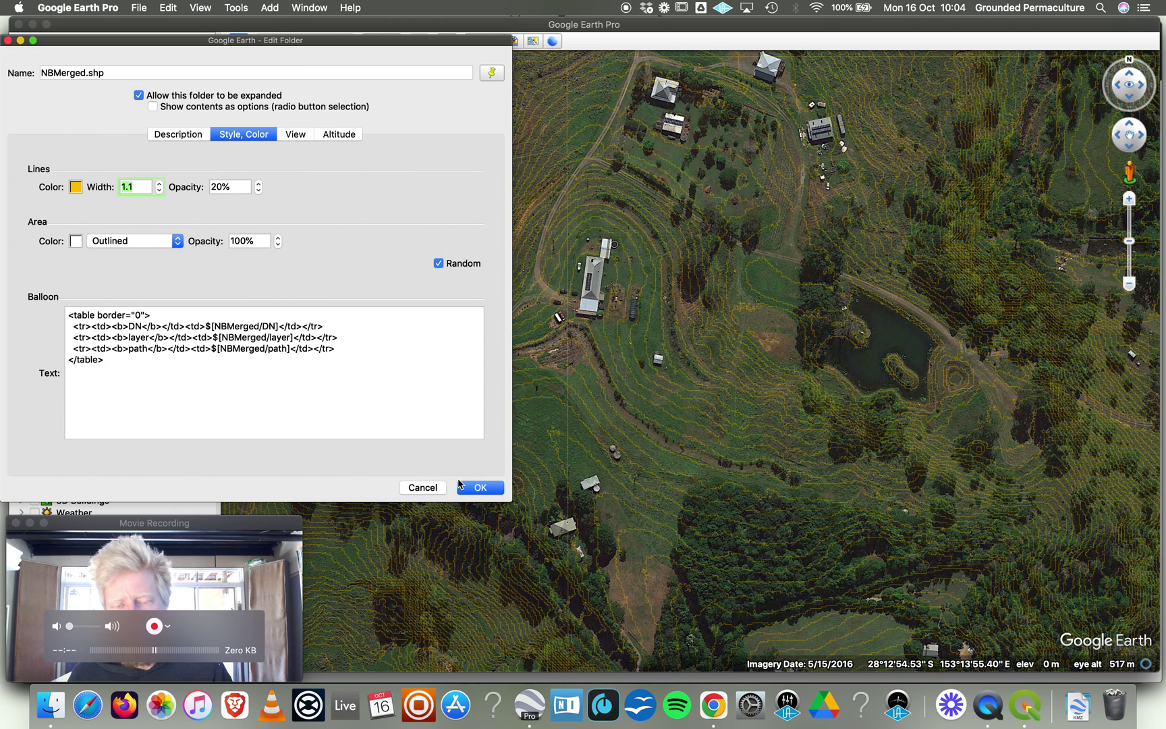
{"action": "left_click", "coordinate": [460, 485]}
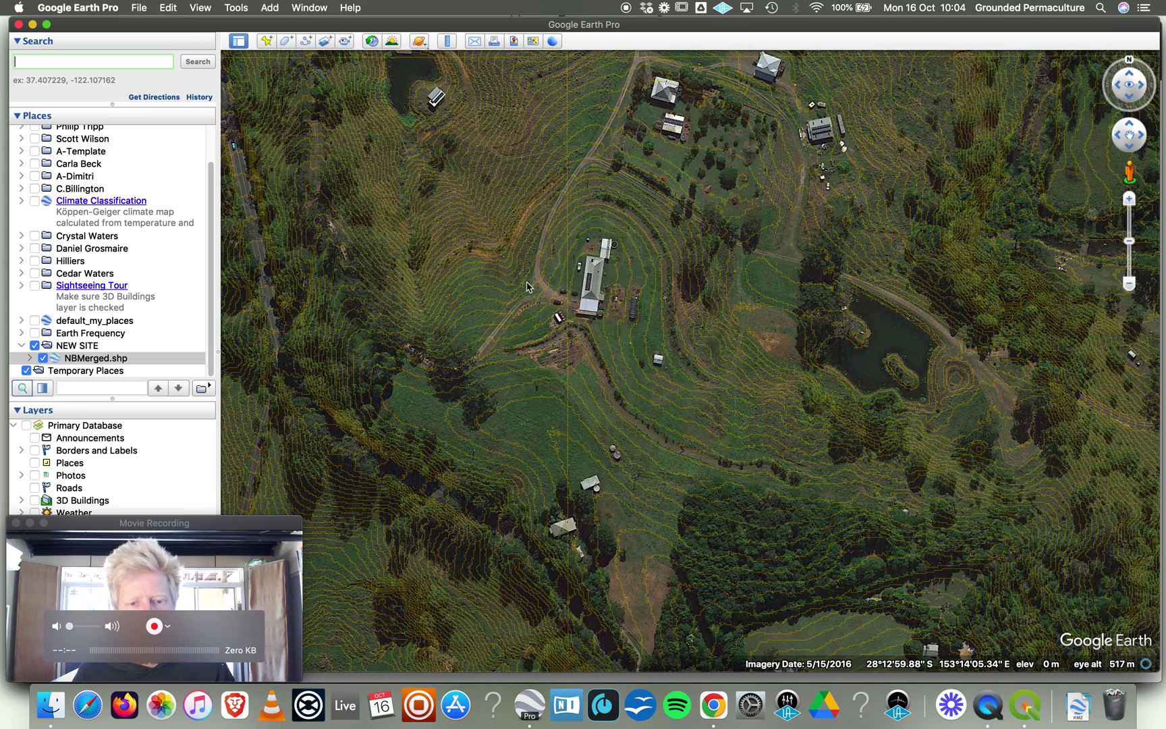
Zoom in and pan north to inspect contours around the dams and northern buildings.
{"action": "scroll", "coordinate": [527, 286], "scroll_direction": "up", "scroll_amount": 2}
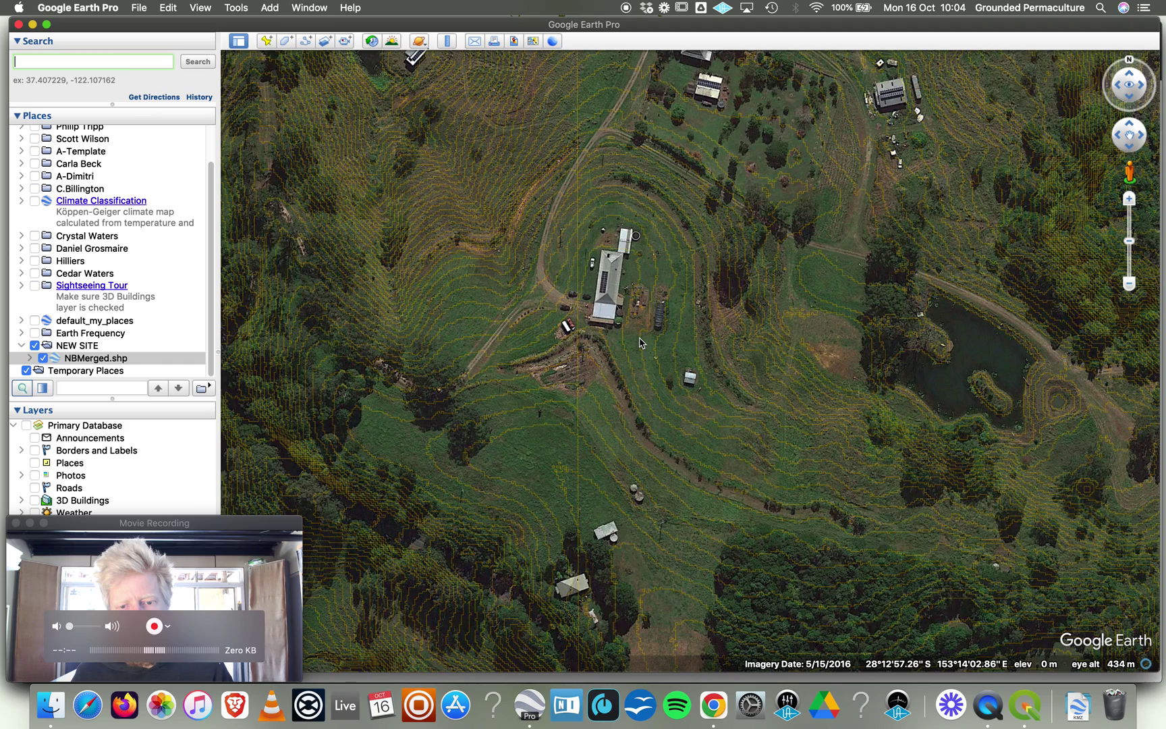
{"action": "left_click", "coordinate": [640, 343]}
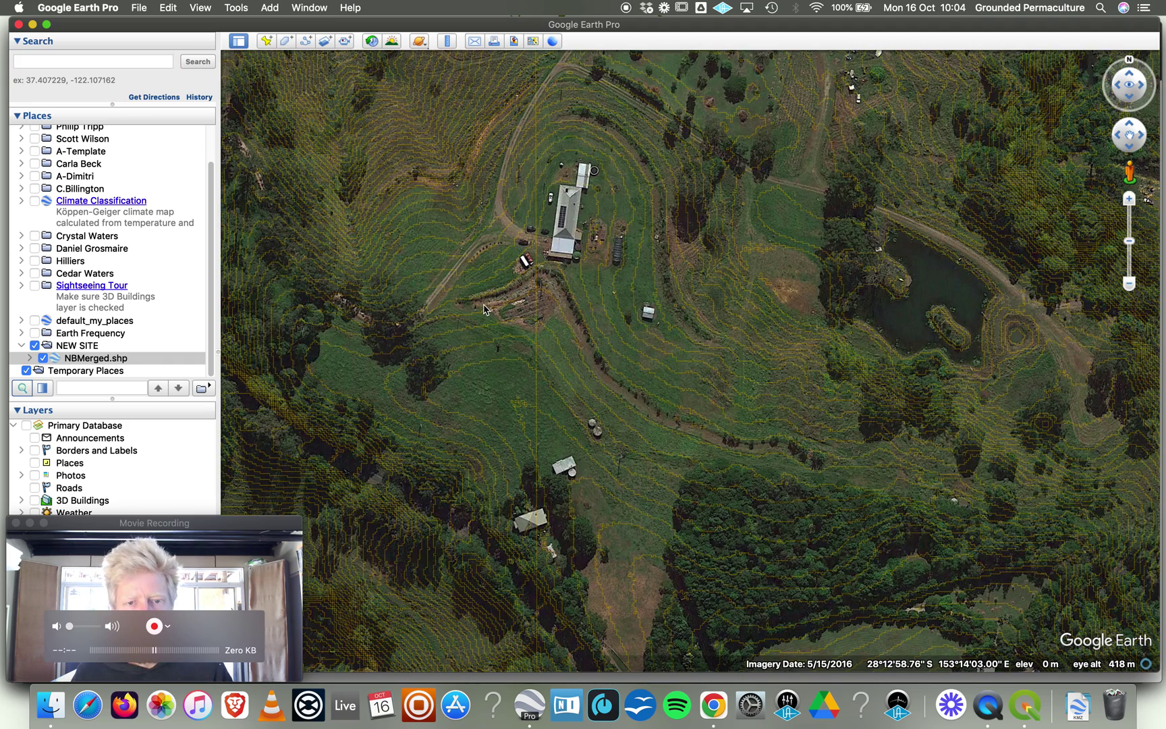
{"action": "left_click_drag", "start_coordinate": [563, 187], "coordinate": [599, 331]}
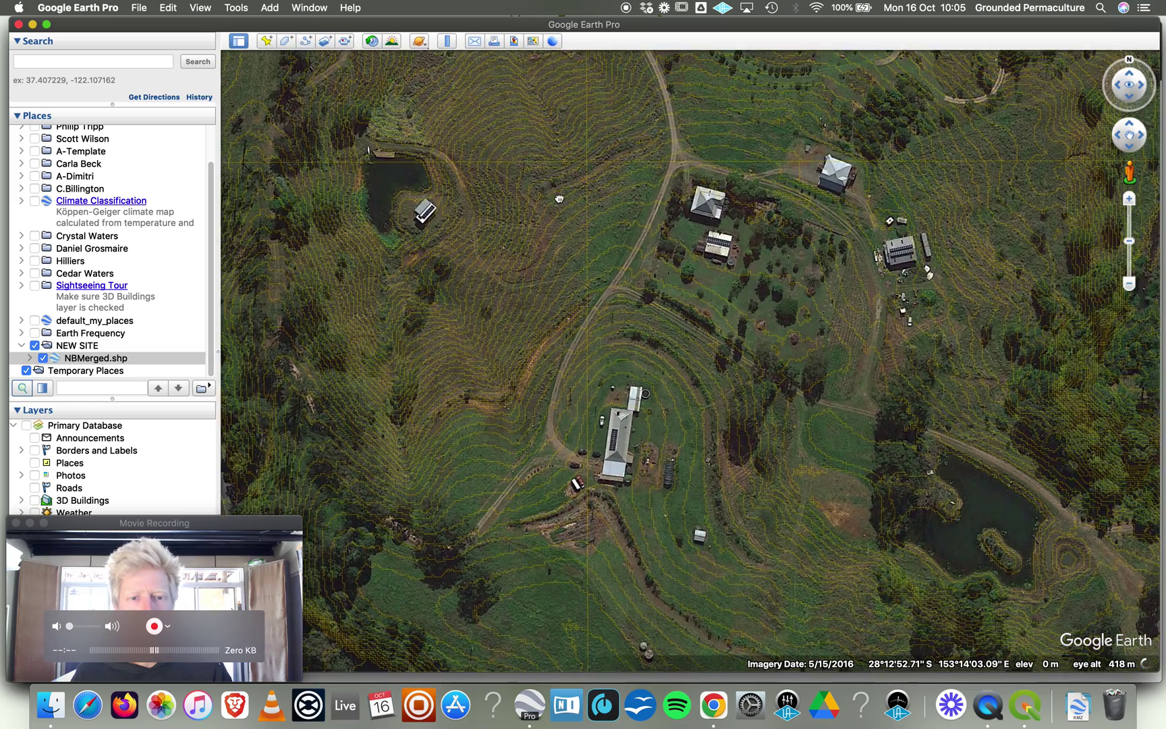
{"action": "left_click_drag", "start_coordinate": [551, 177], "coordinate": [579, 280]}
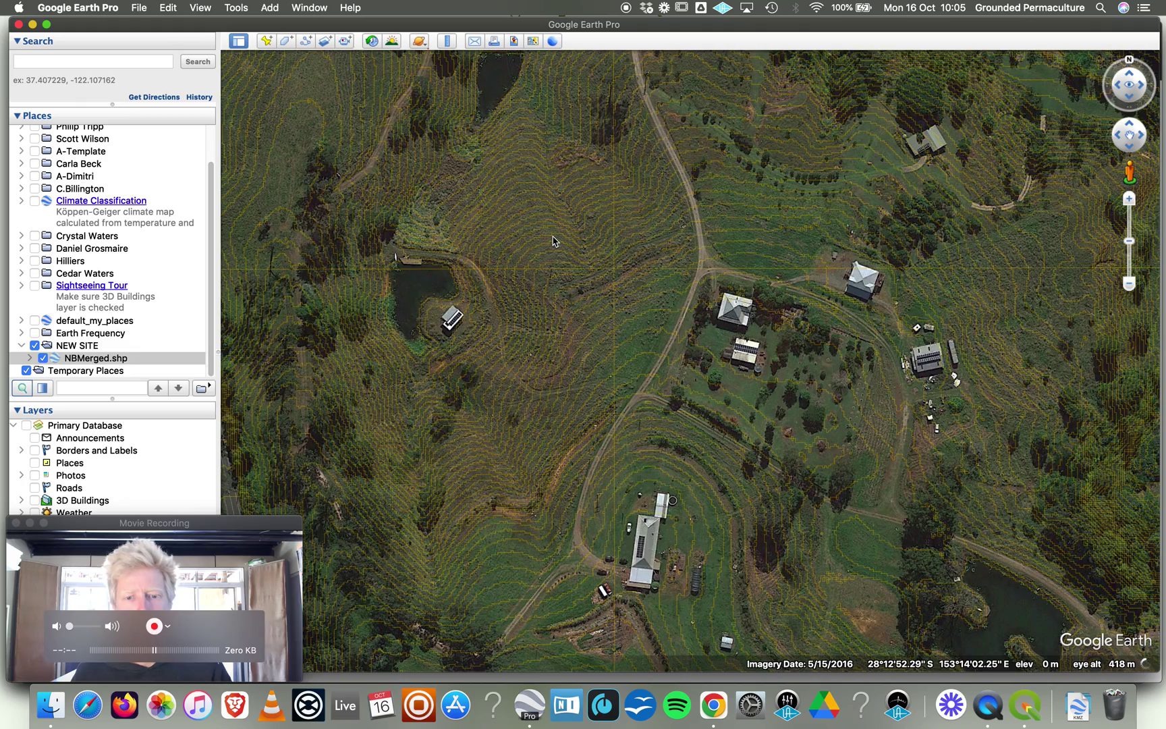
Zoom out to about 1.13 km to show the whole property, then bring QuickTime forward.
{"action": "scroll", "coordinate": [553, 241], "scroll_direction": "down", "scroll_amount": 3}
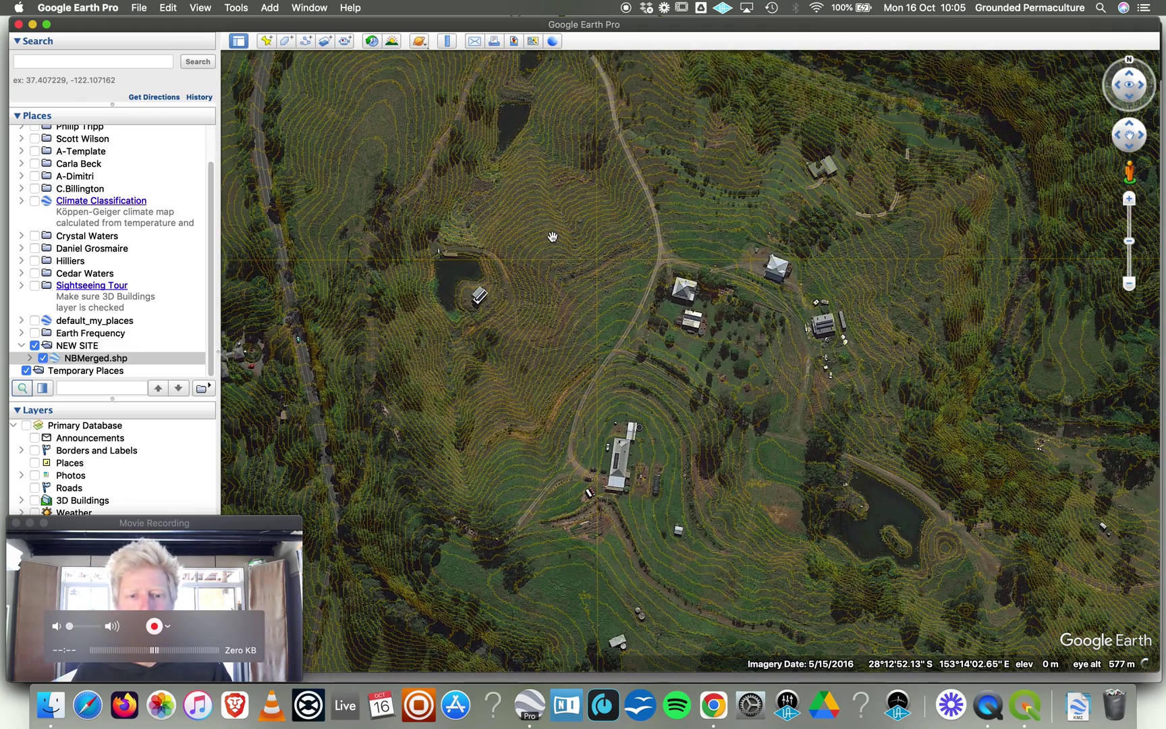
{"action": "scroll", "coordinate": [549, 237], "scroll_direction": "down", "scroll_amount": 2}
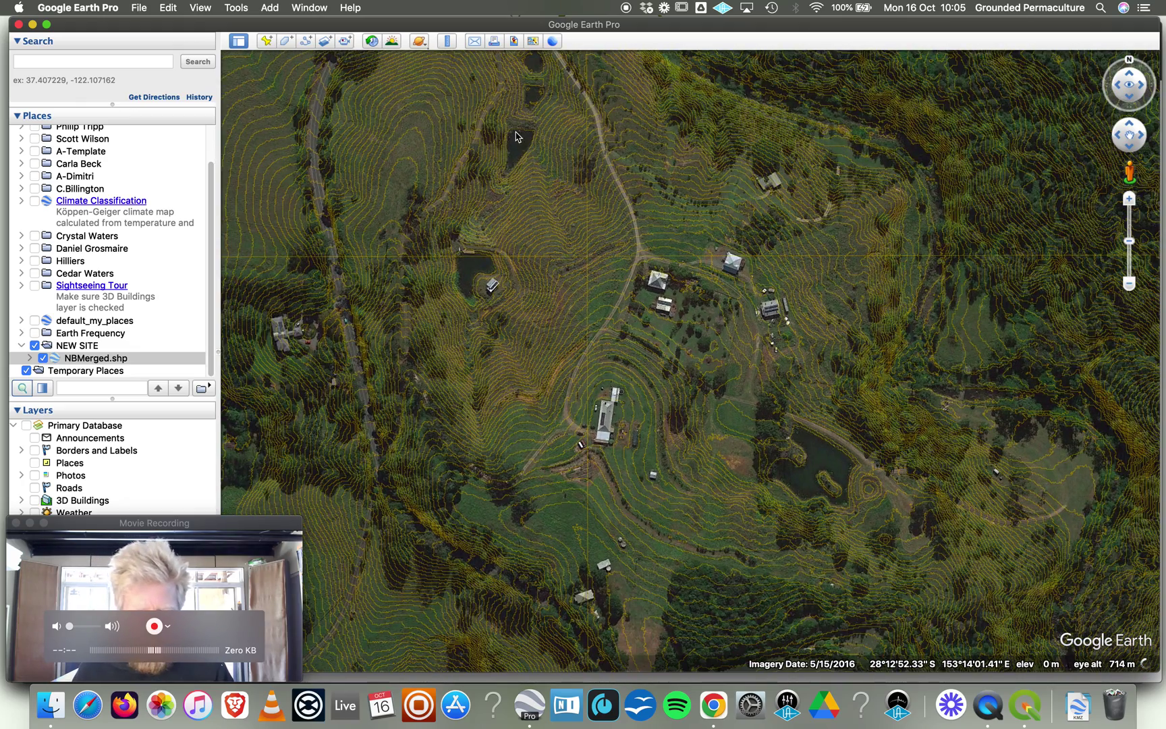
{"action": "left_click_drag", "start_coordinate": [625, 462], "coordinate": [622, 432]}
{"action": "scroll", "coordinate": [620, 435], "scroll_direction": "down", "scroll_amount": 1}
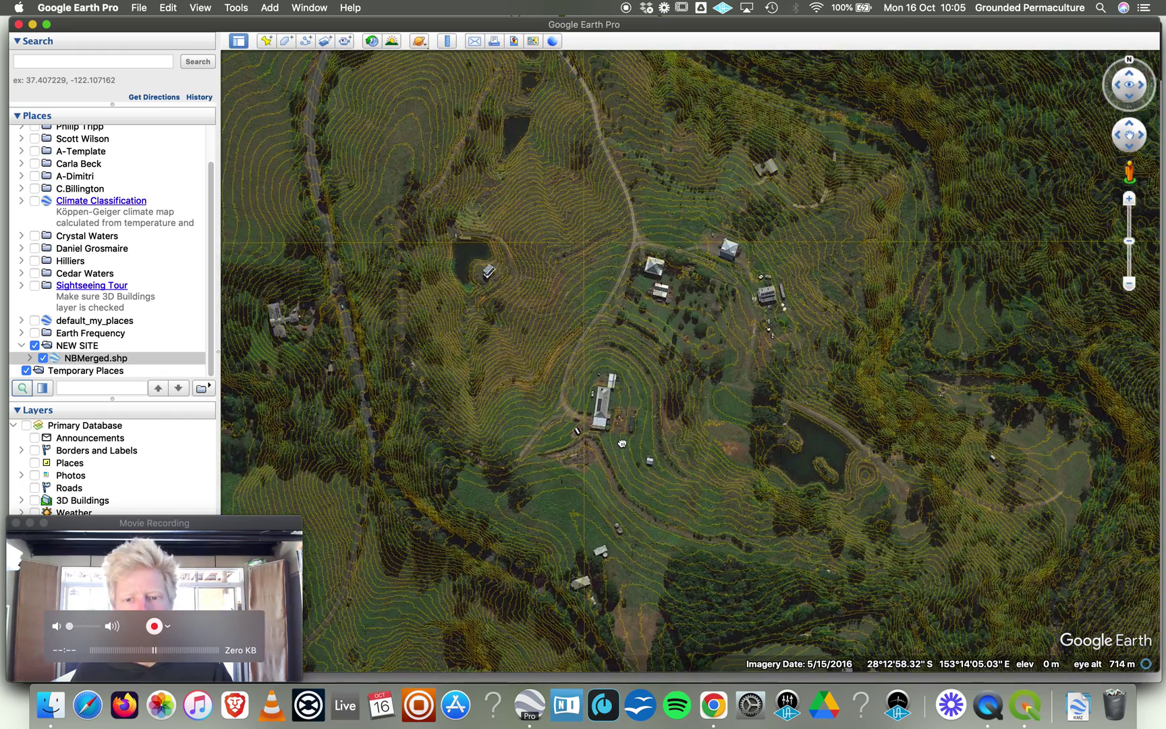
{"action": "scroll", "coordinate": [620, 436], "scroll_direction": "down", "scroll_amount": 1}
{"action": "scroll", "coordinate": [595, 358], "scroll_direction": "down", "scroll_amount": 1}
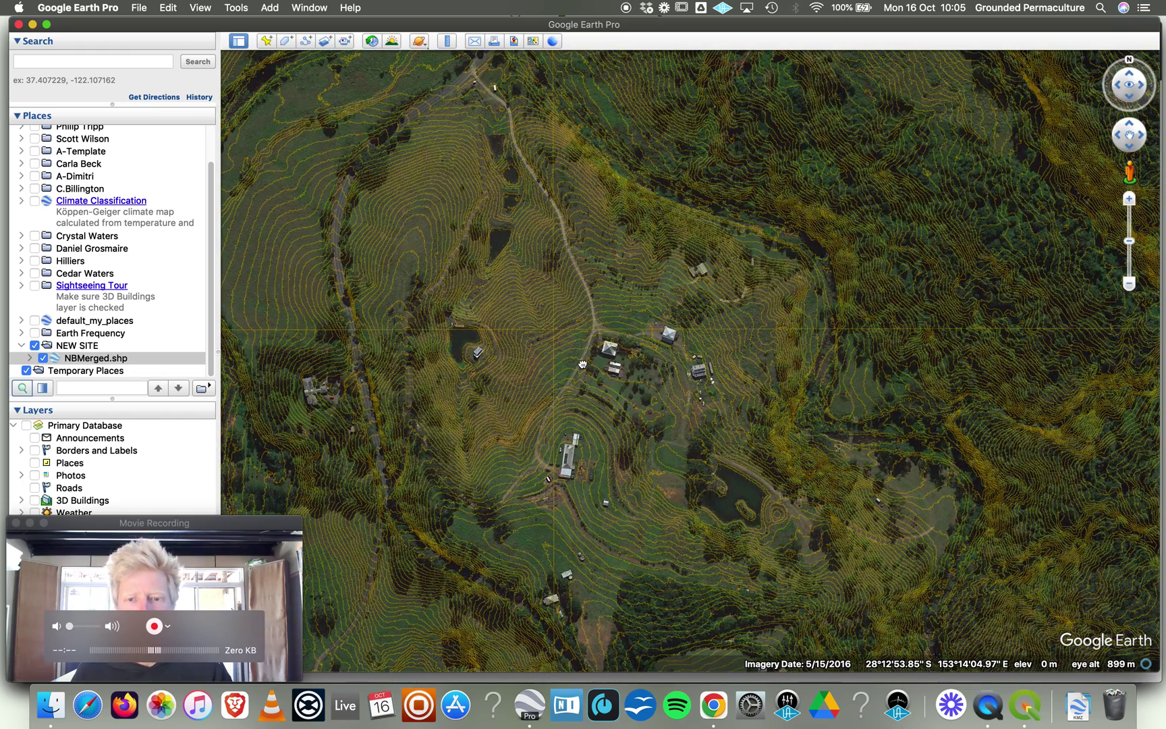
{"action": "scroll", "coordinate": [597, 404], "scroll_direction": "down", "scroll_amount": 1}
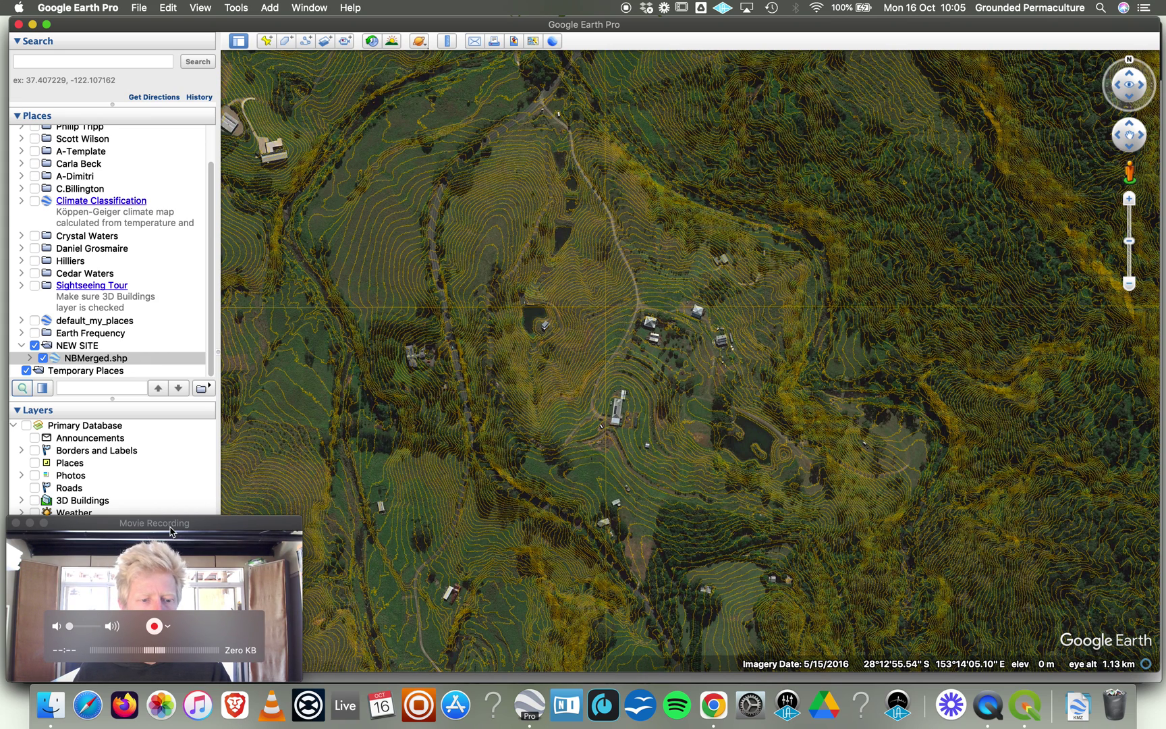
{"action": "left_click", "coordinate": [255, 528]}
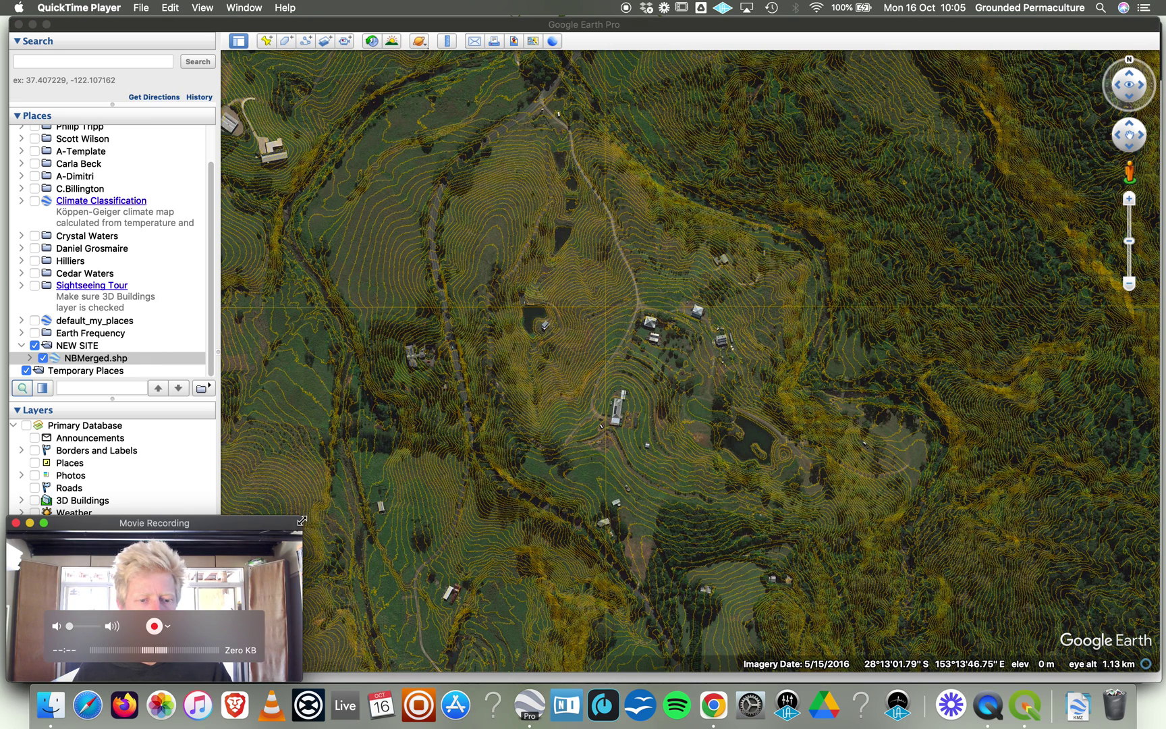
Enlarge the QuickTime Movie Recording window and shift it right to uncover the Places list.
{"action": "left_click_drag", "start_coordinate": [301, 516], "coordinate": [1002, 123]}
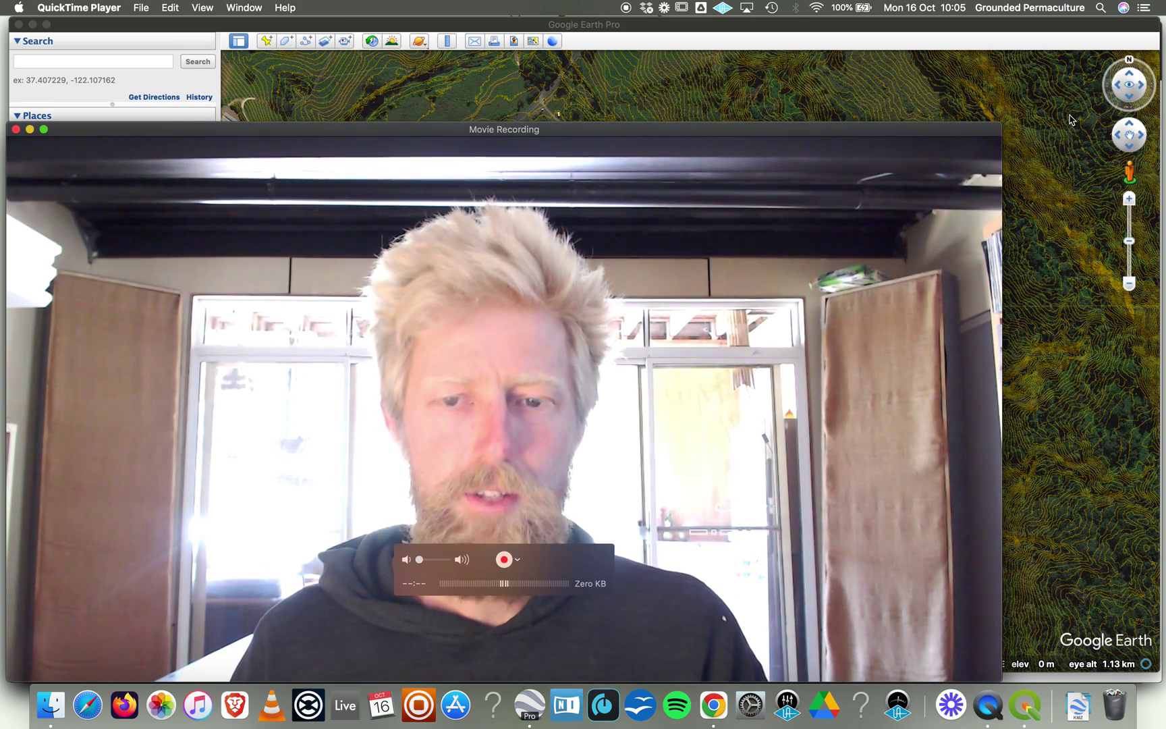
{"action": "left_click_drag", "start_coordinate": [976, 129], "coordinate": [974, 122]}
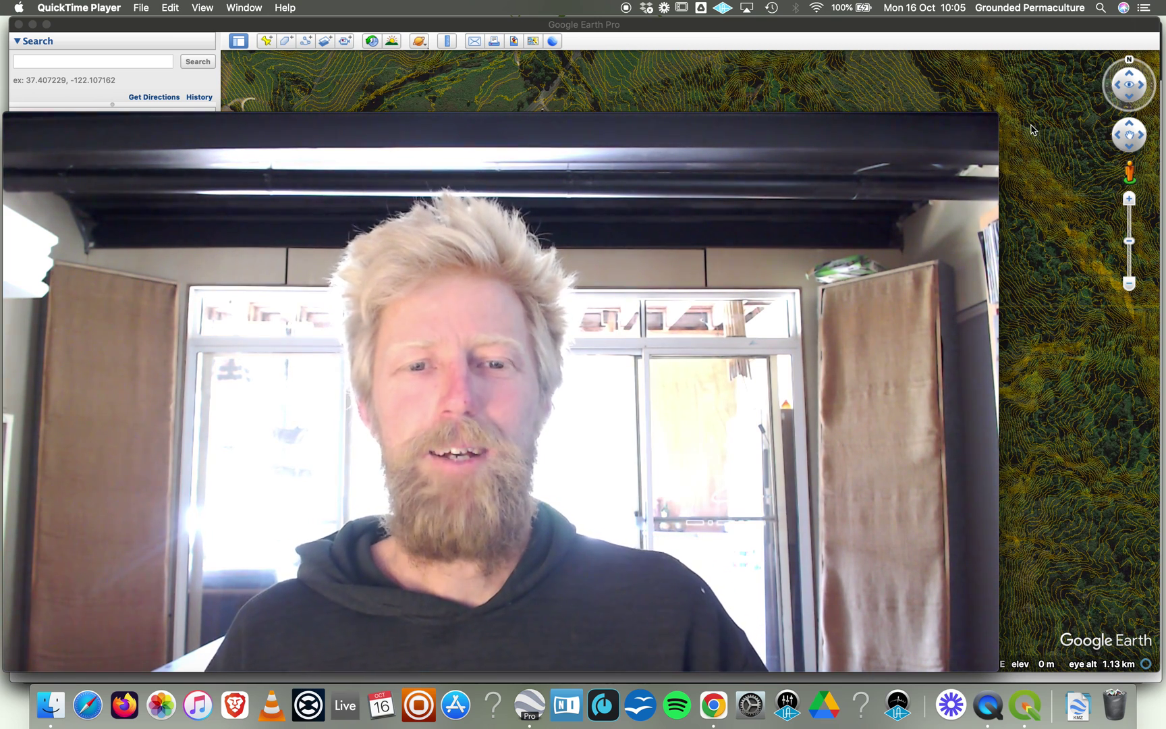
{"action": "mouse_move", "coordinate": [913, 125]}
{"action": "left_click_drag", "start_coordinate": [870, 124], "coordinate": [945, 121]}
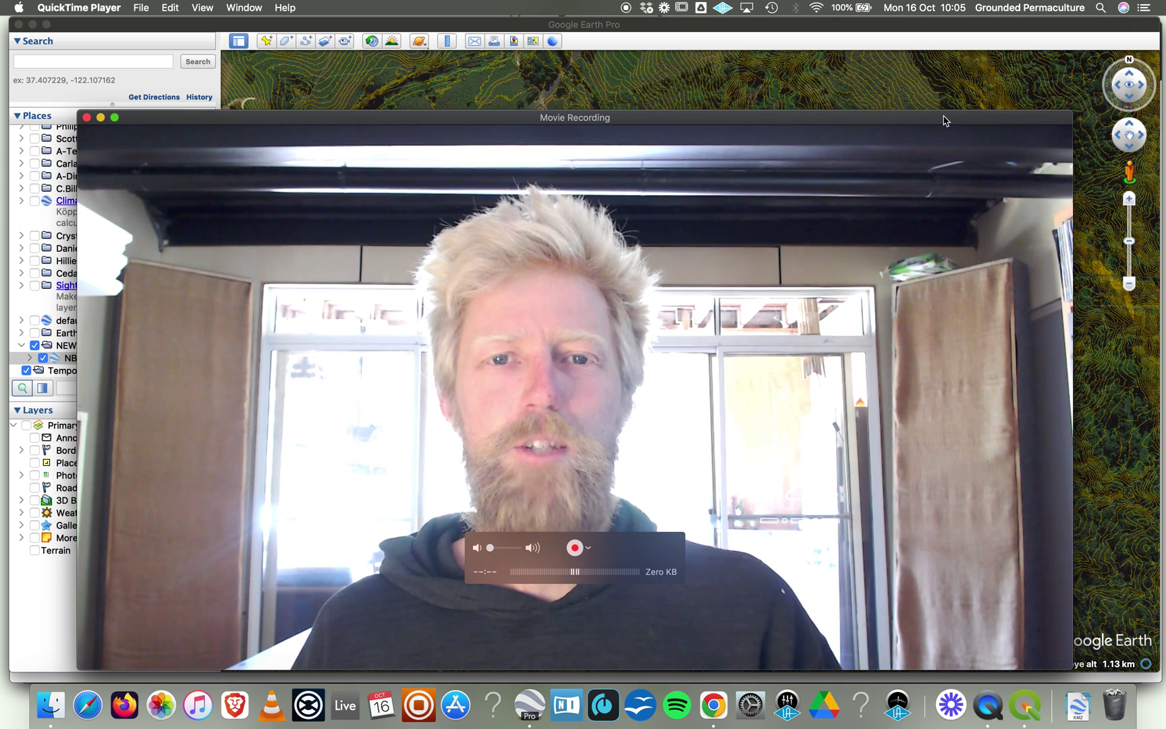